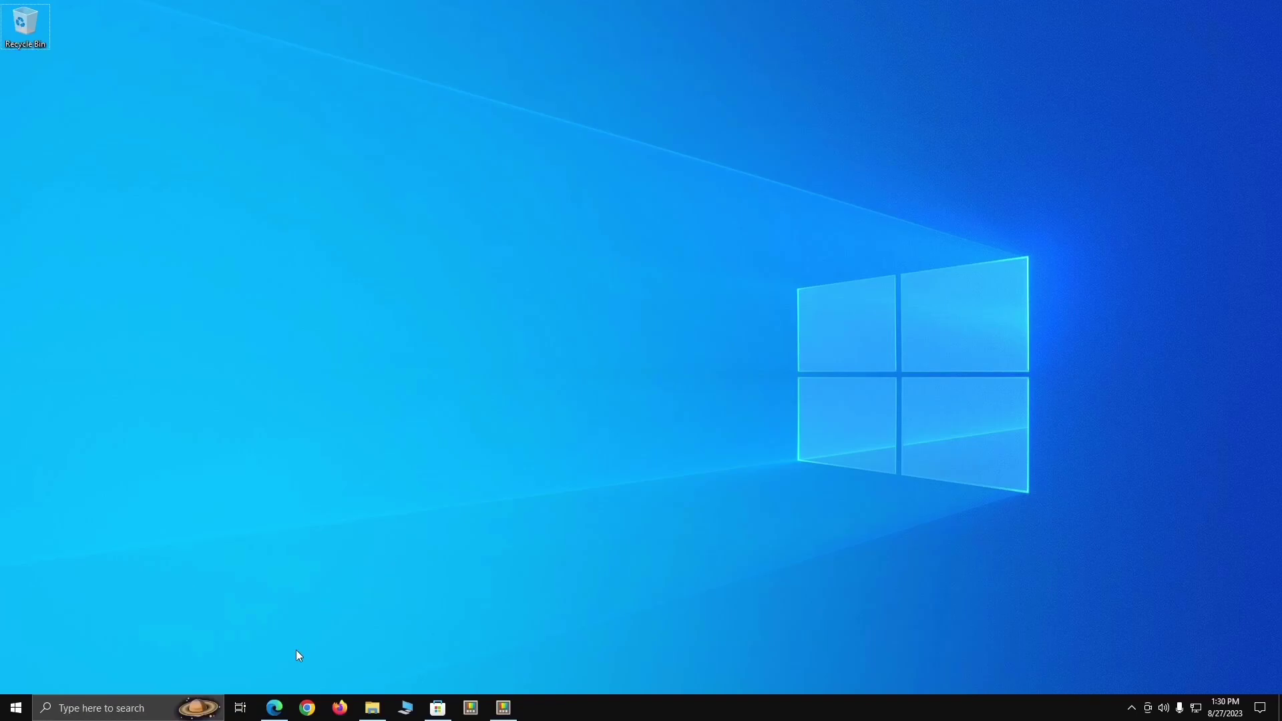
Step: Review the three Windows 10 multitasking tips in the Microsoft support article in Edge, and minimize the browser
click(274, 708)
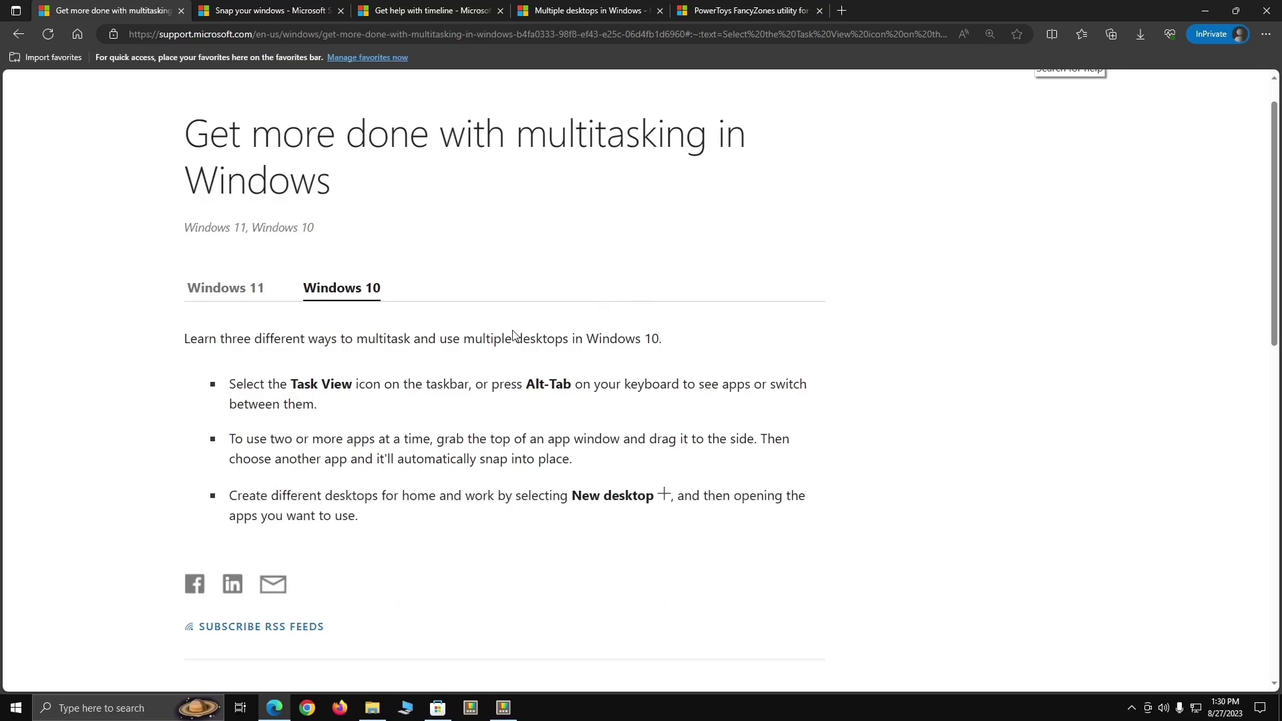
scroll(512, 334, down, 3)
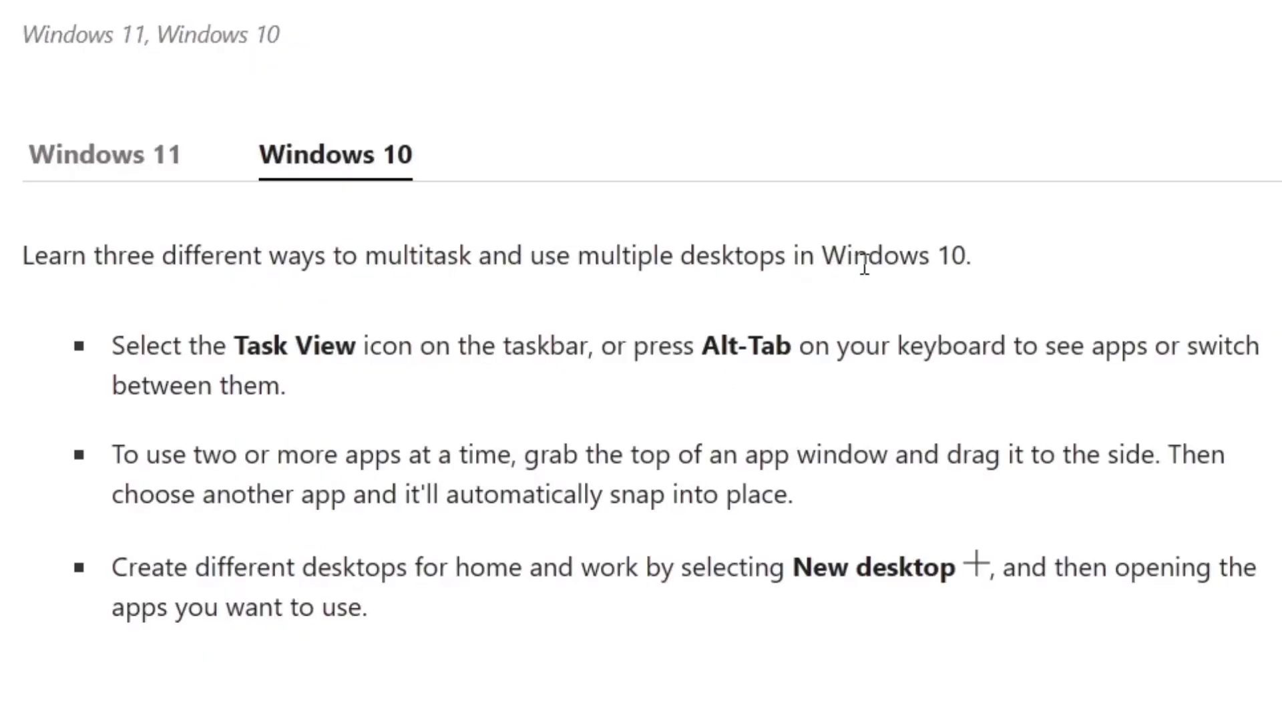
drag(112, 345, 308, 394)
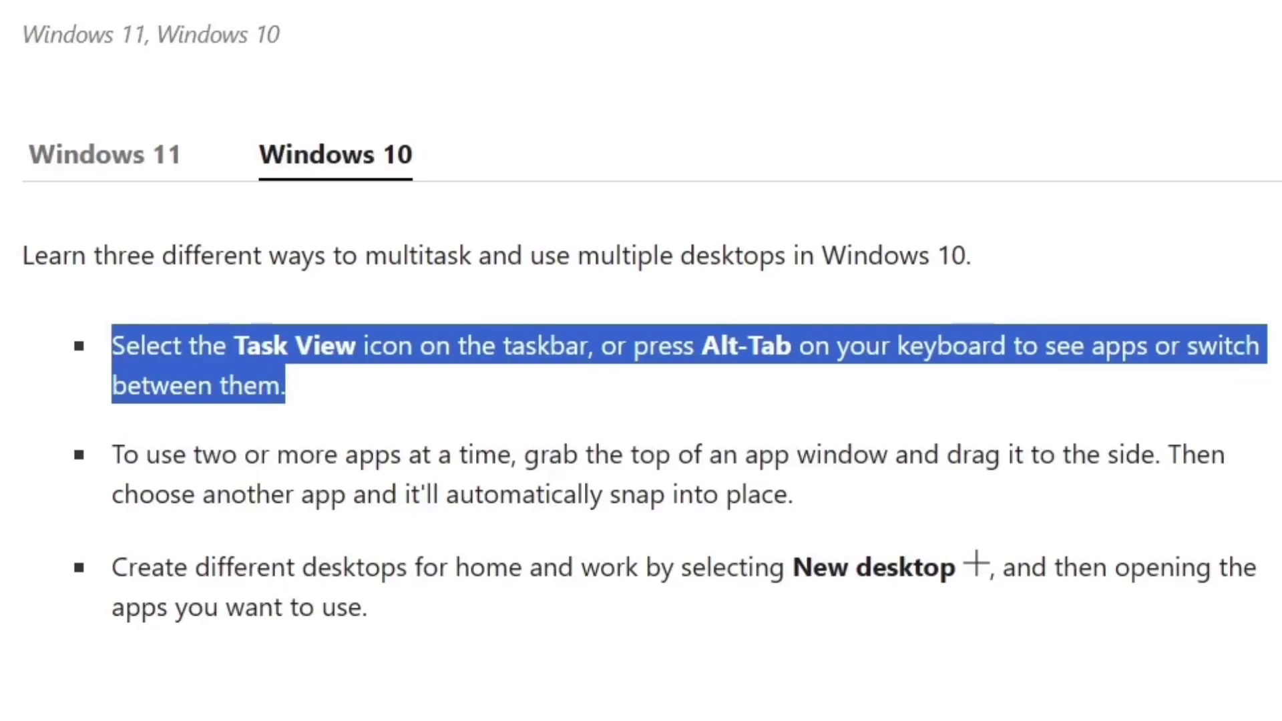
drag(112, 463, 793, 513)
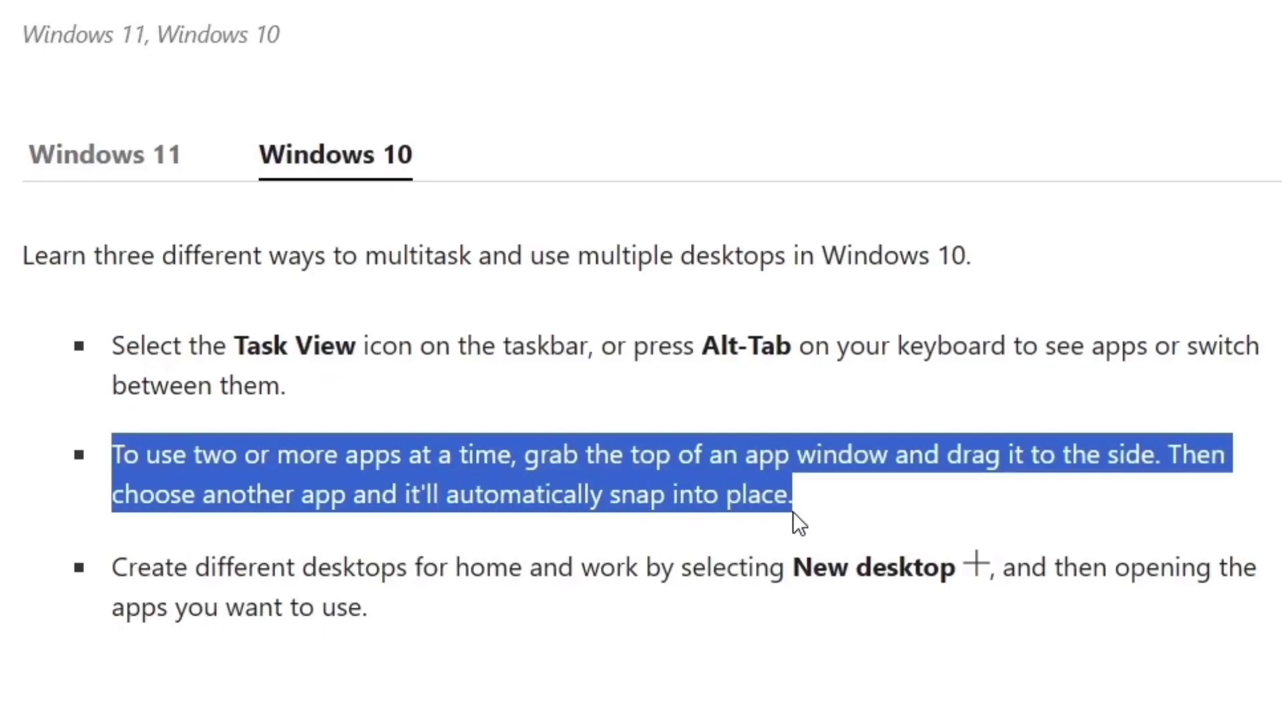
click(1250, 523)
drag(793, 506, 97, 451)
drag(422, 627, 111, 573)
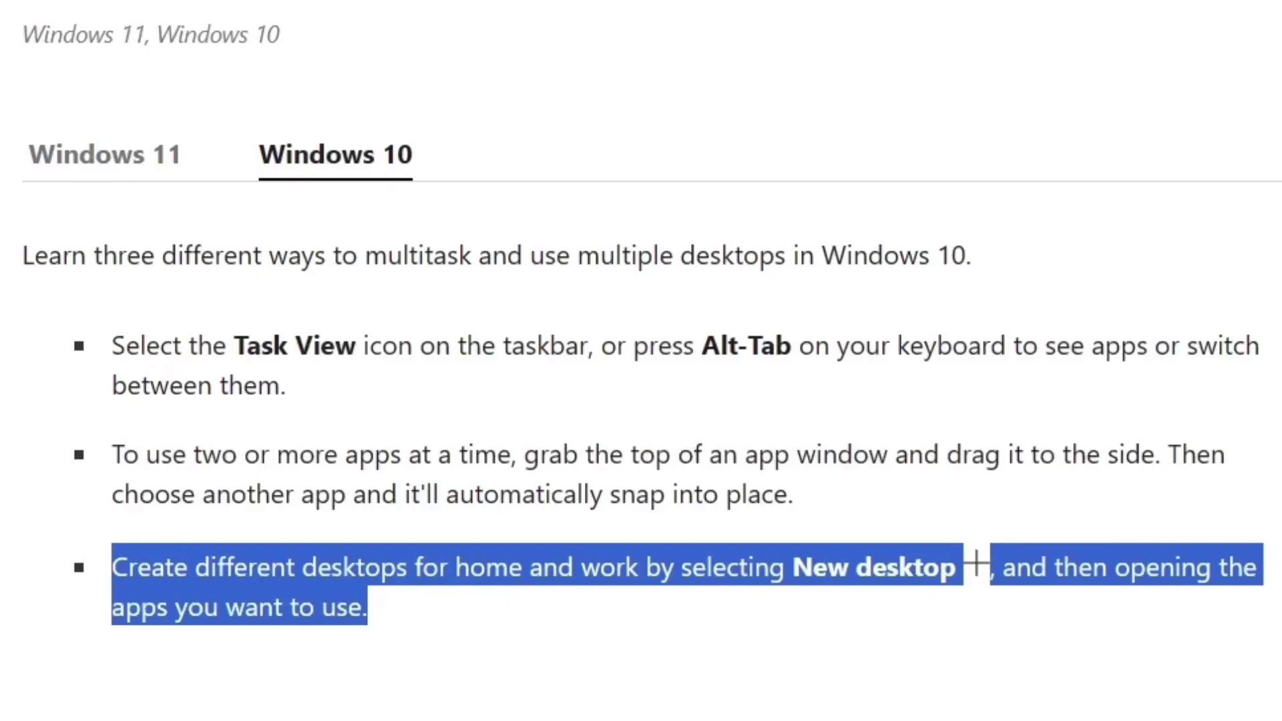
click(1016, 481)
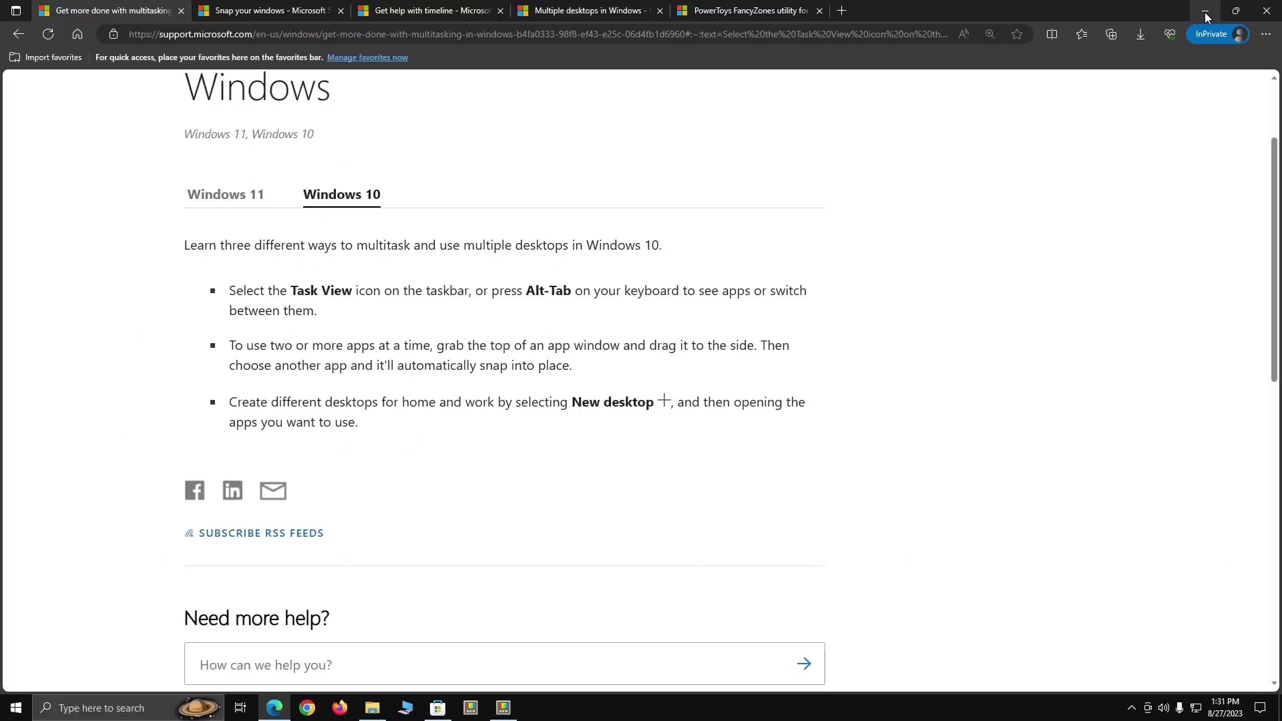
click(1206, 12)
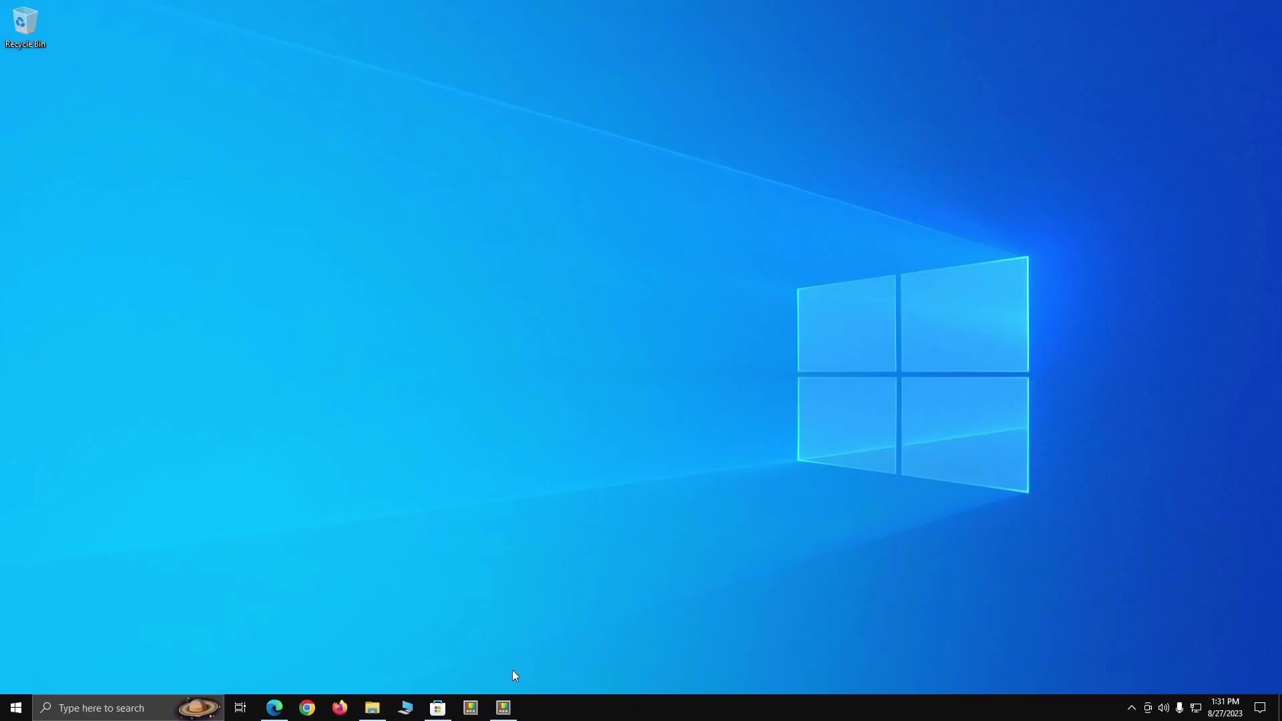
Step: Hide the Task View button on the taskbar and show it again
right_click(613, 710)
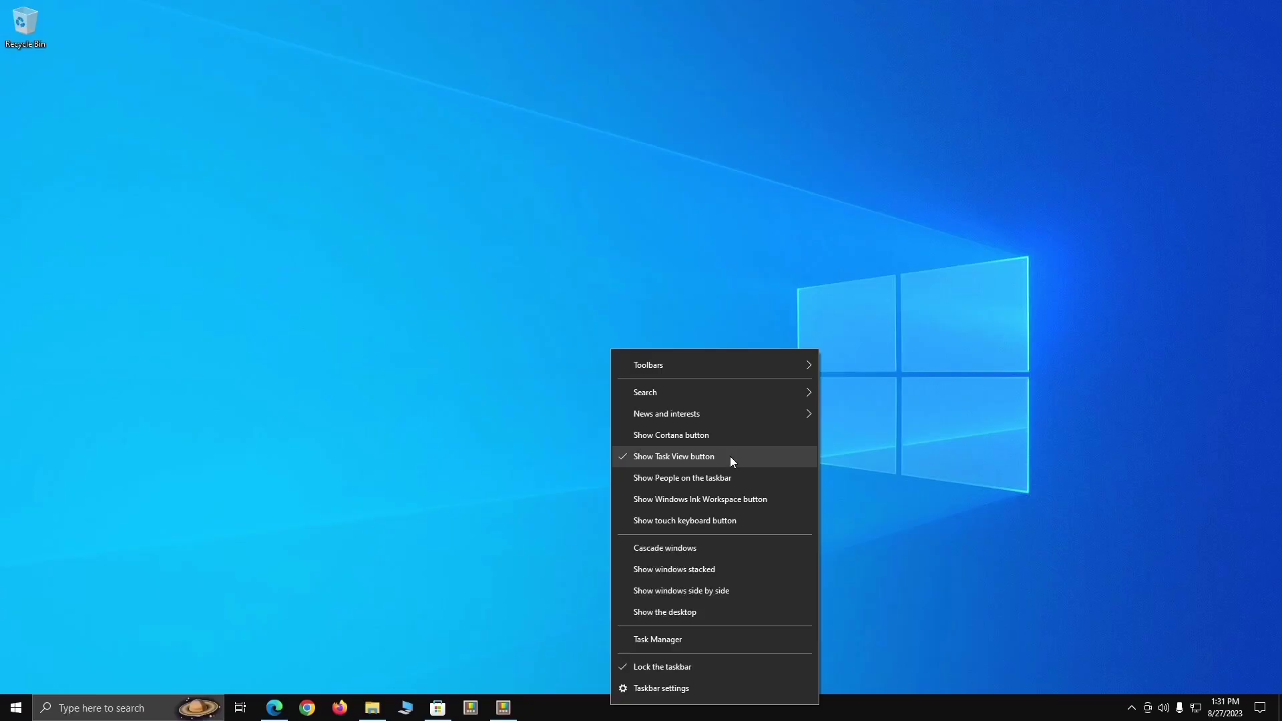
click(662, 254)
right_click(675, 713)
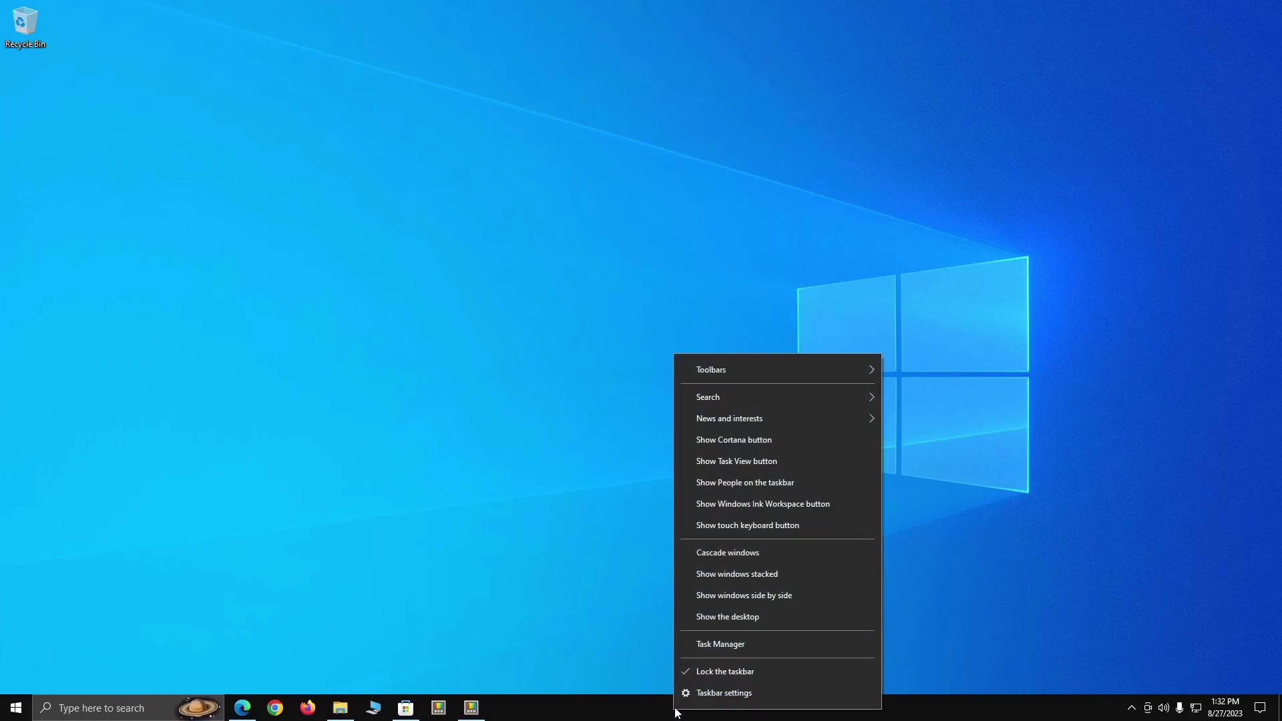
click(710, 467)
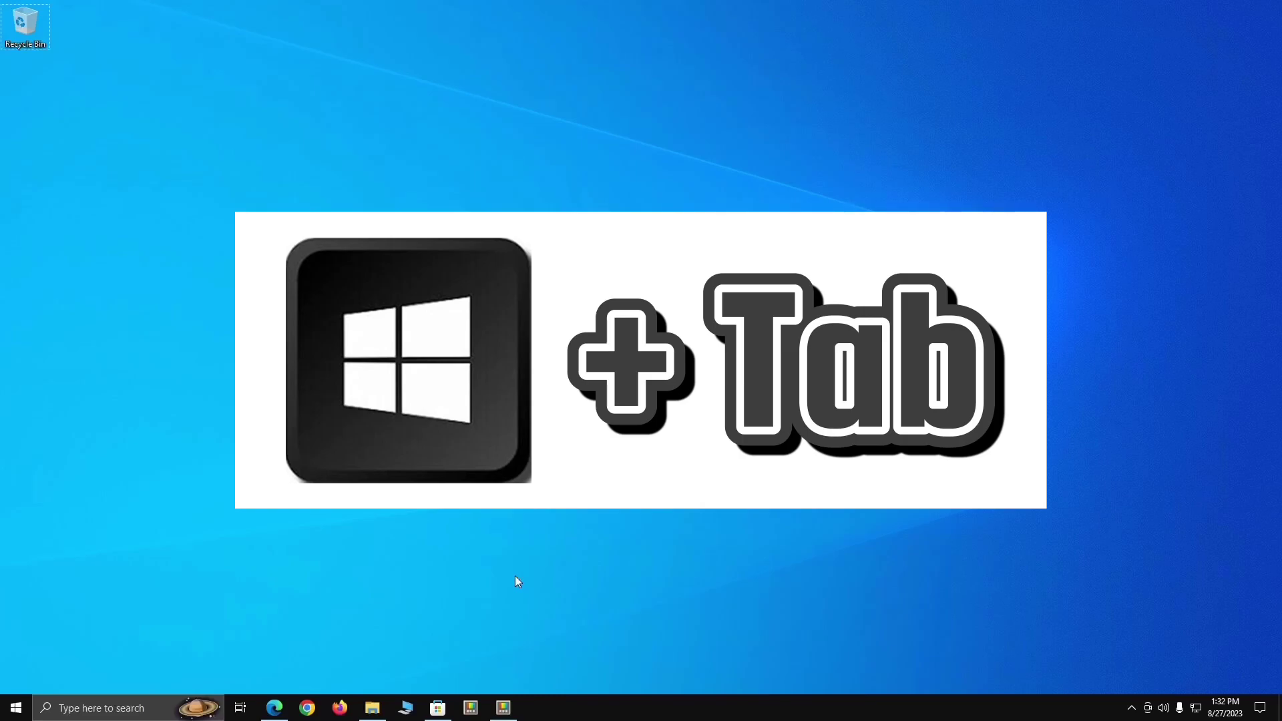
Step: View all open windows in Task View and return to the desktop
key(super+Tab)
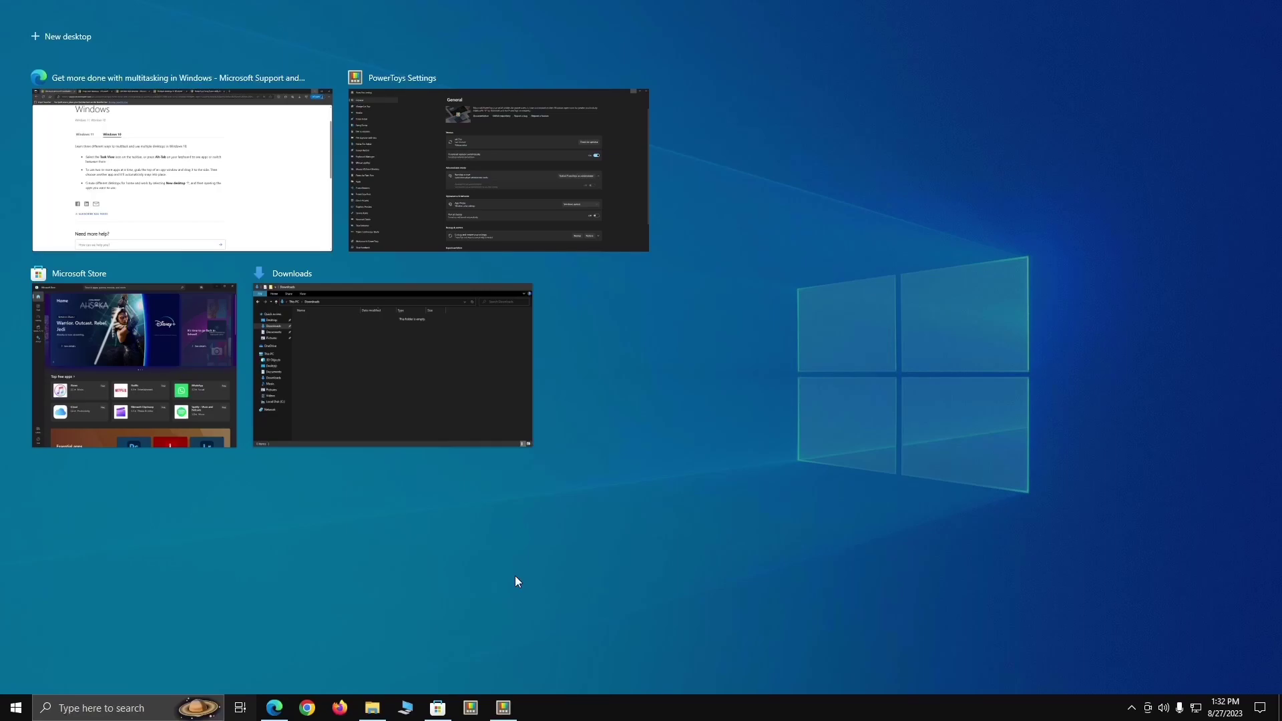
click(561, 581)
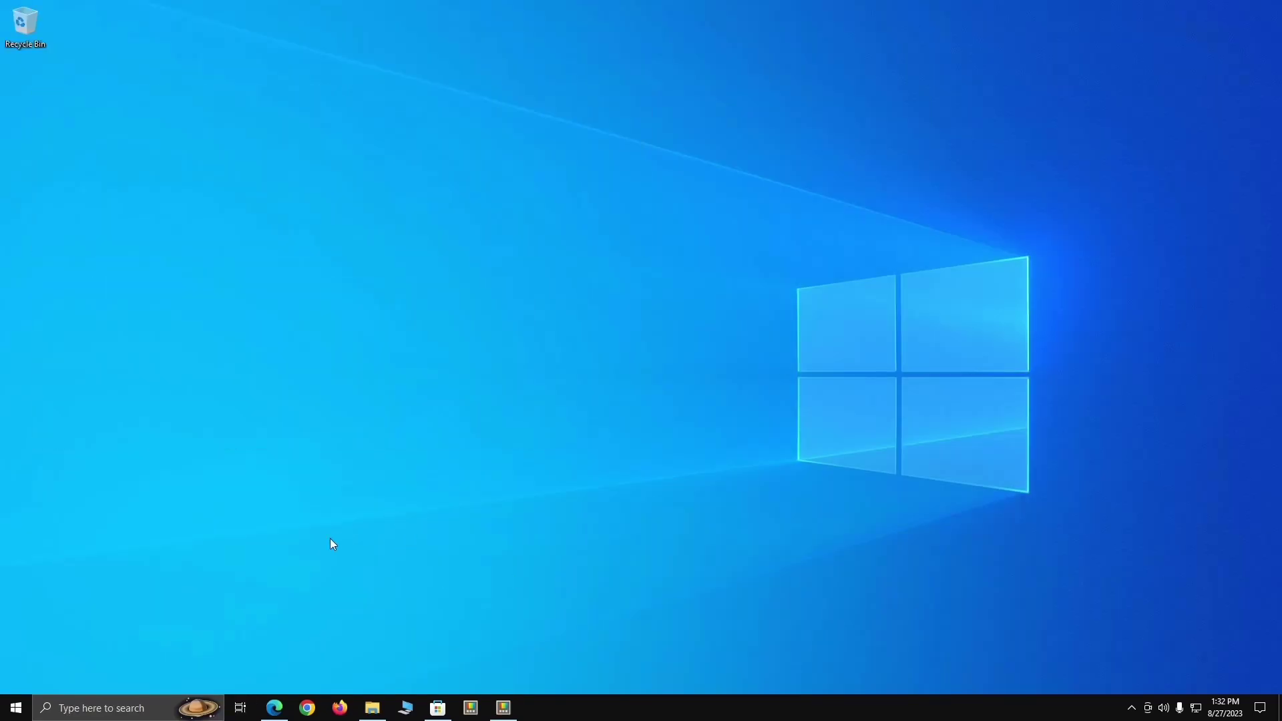
Step: Open the Multitasking system settings and choose "Open windows and 5 most recent tabs in apps" for Alt + Tab
right_click(14, 710)
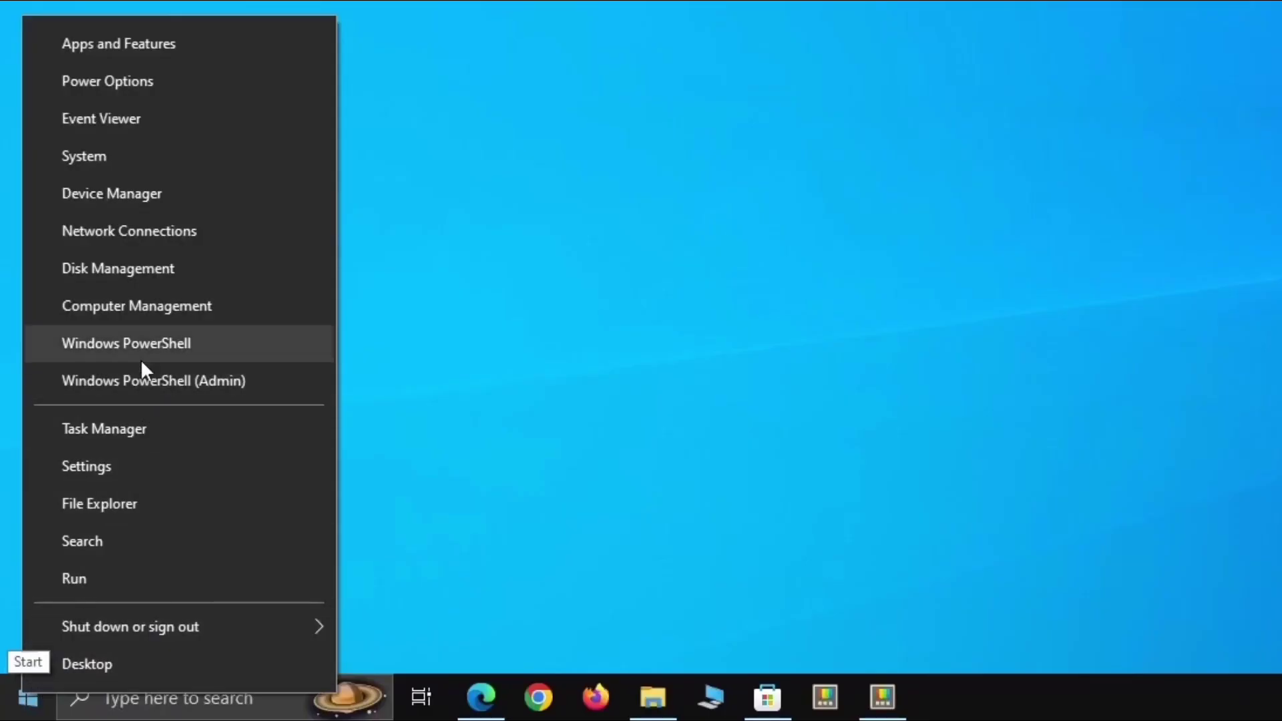
click(98, 161)
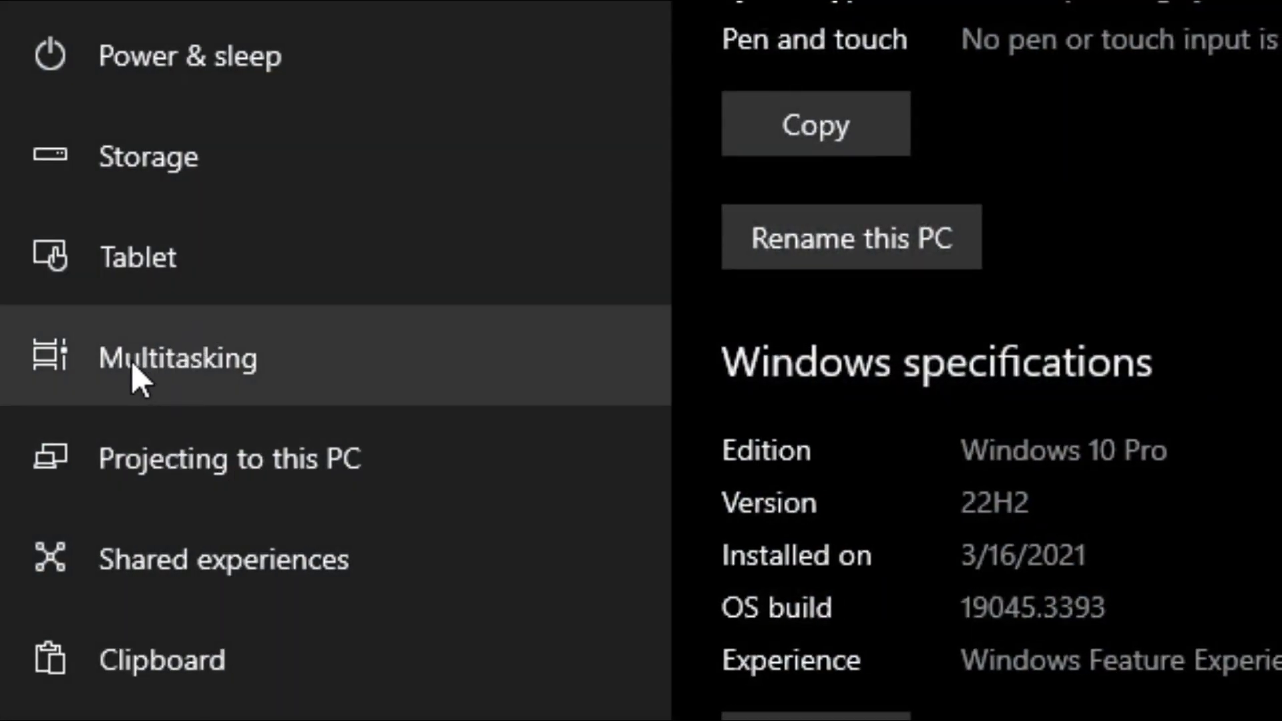
click(177, 361)
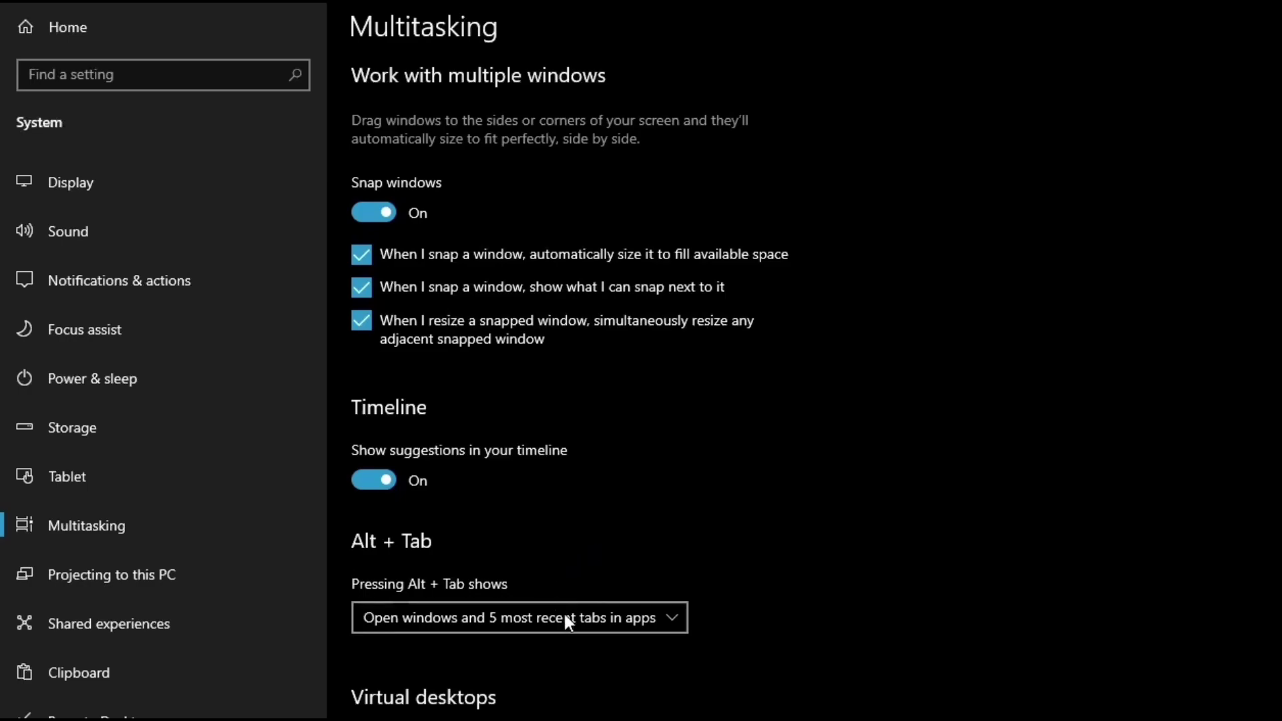
click(580, 615)
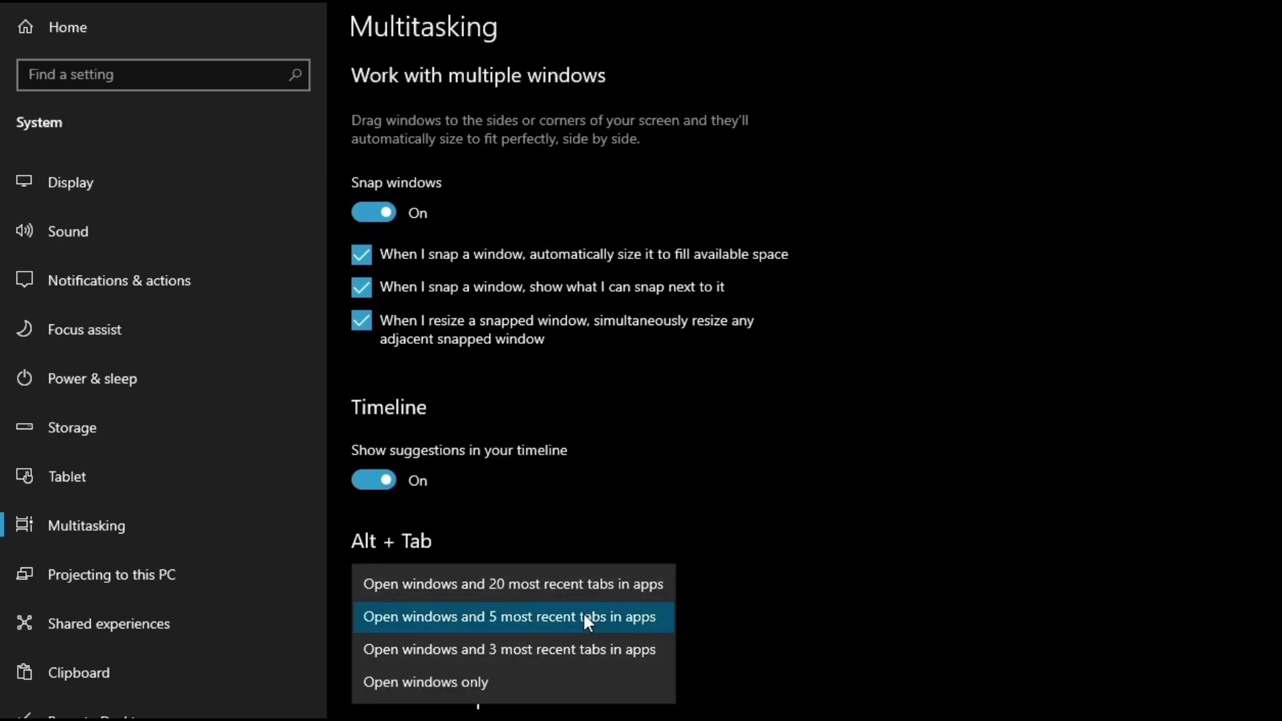
click(663, 616)
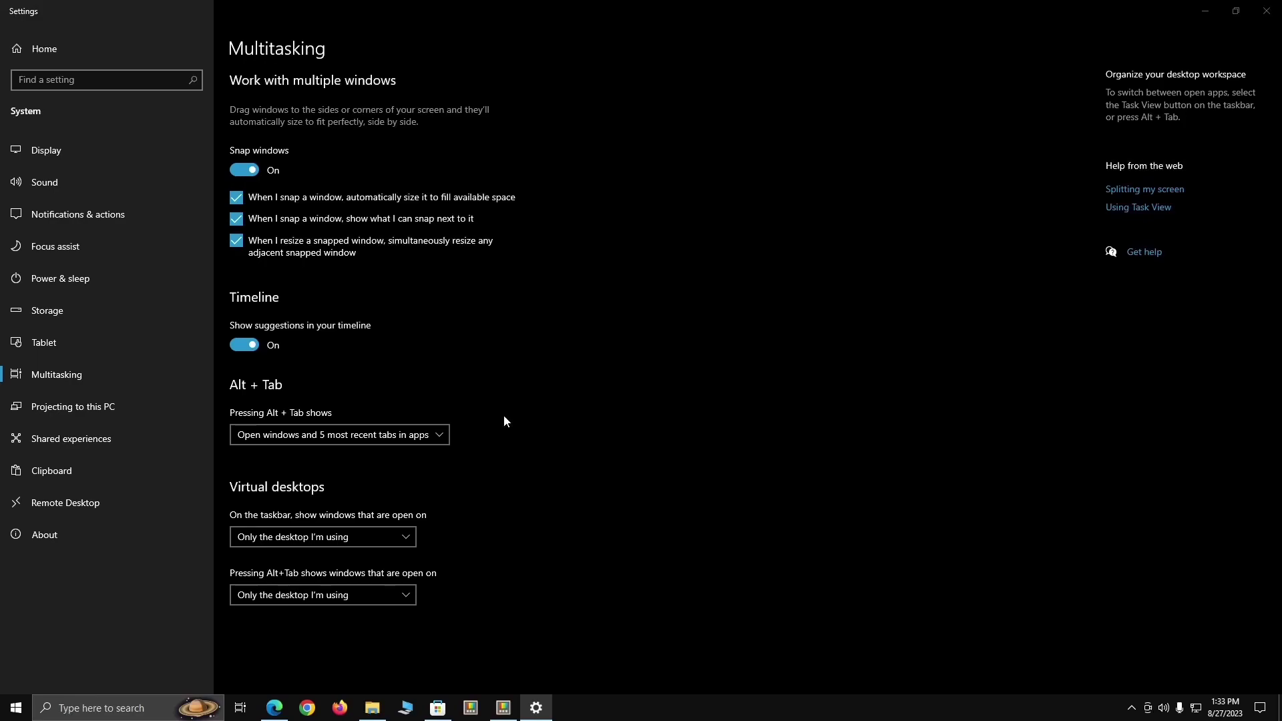
Step: Cycle through the open Settings, Edge, PowerToys Settings, Microsoft Store and Downloads windows in the window switcher
key(alt+Tab)
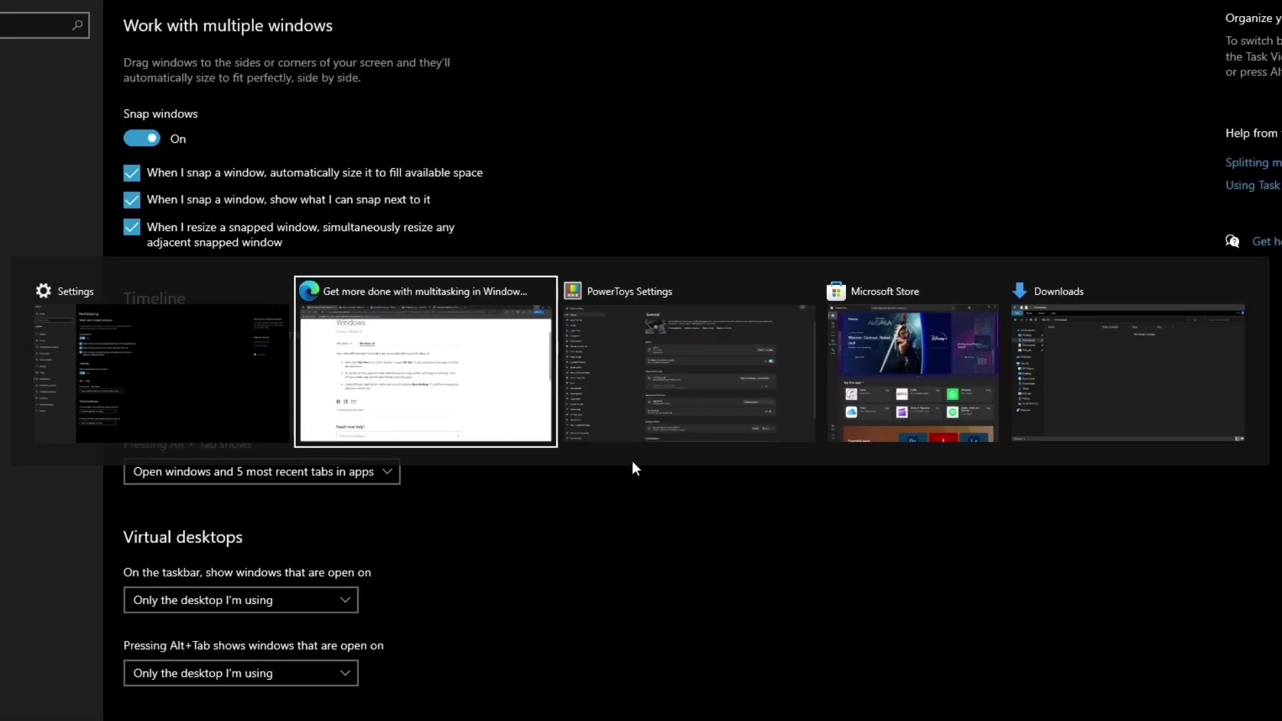
key(alt+Tab)
key(alt+Tab)
key(alt+Tab)
key(alt+Tab)
key(alt+Tab)
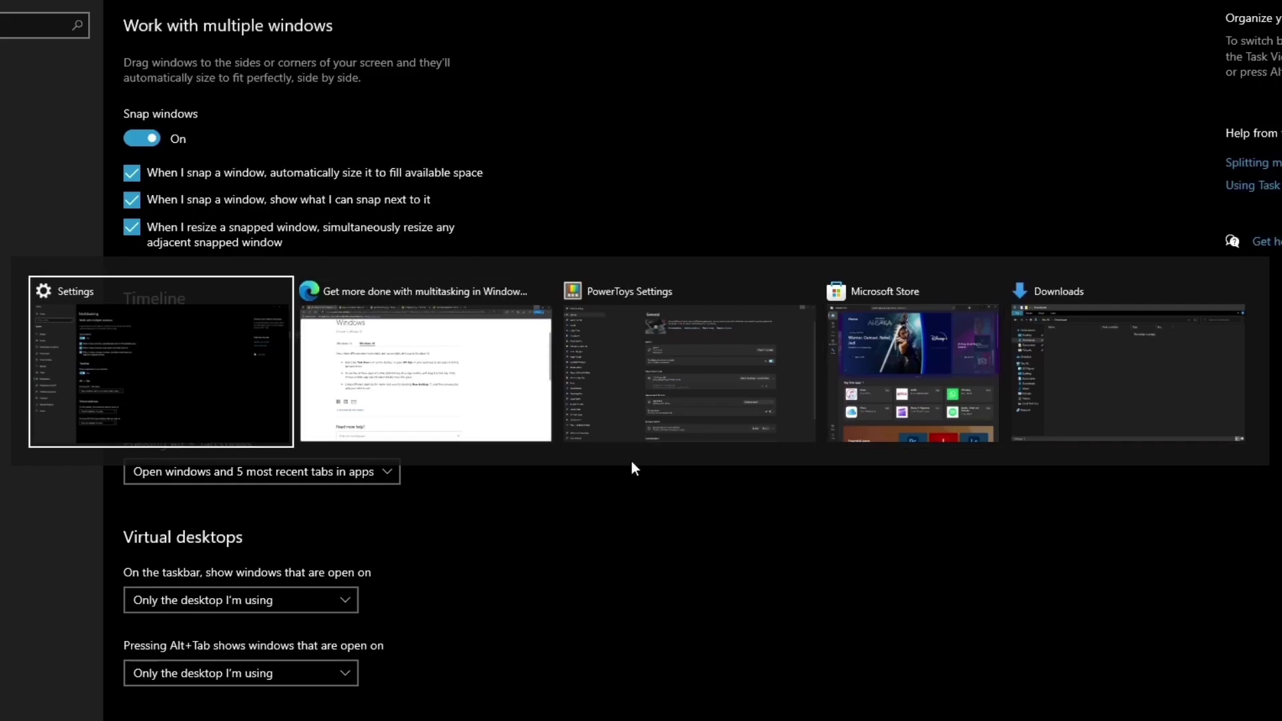
key(alt+Tab)
key(alt+Tab)
key(alt+Tab)
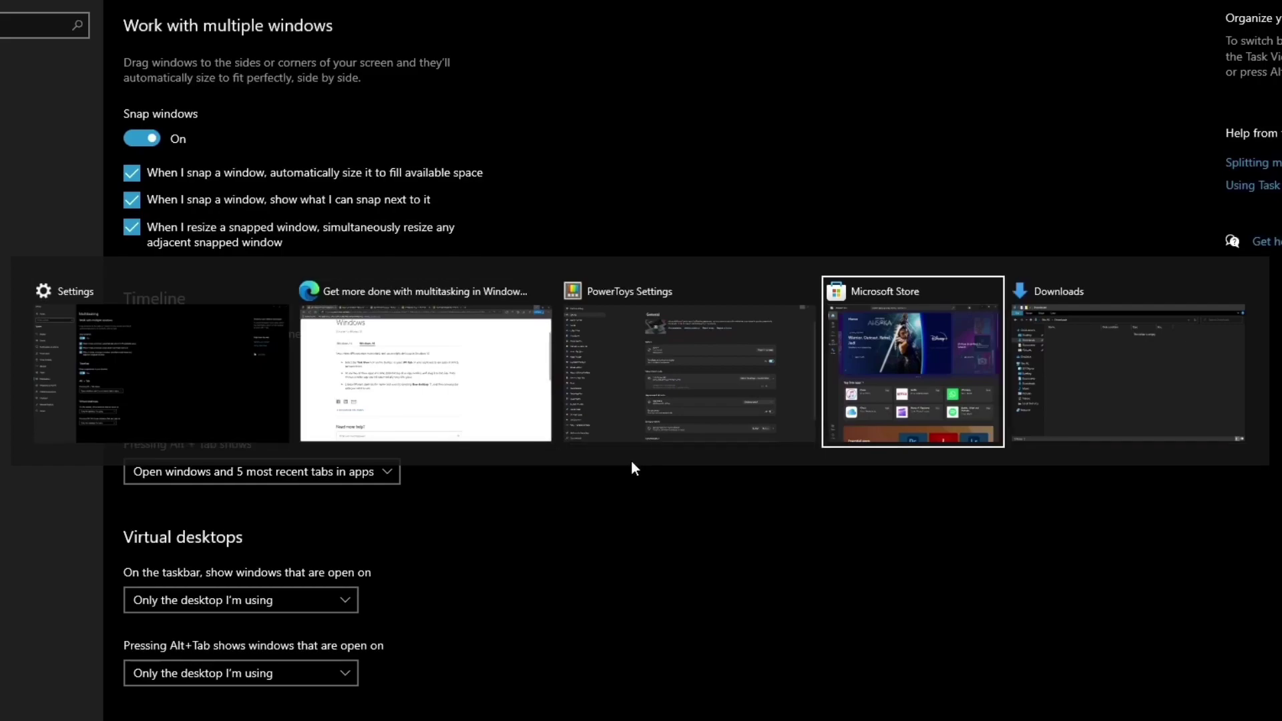
key(alt+Tab)
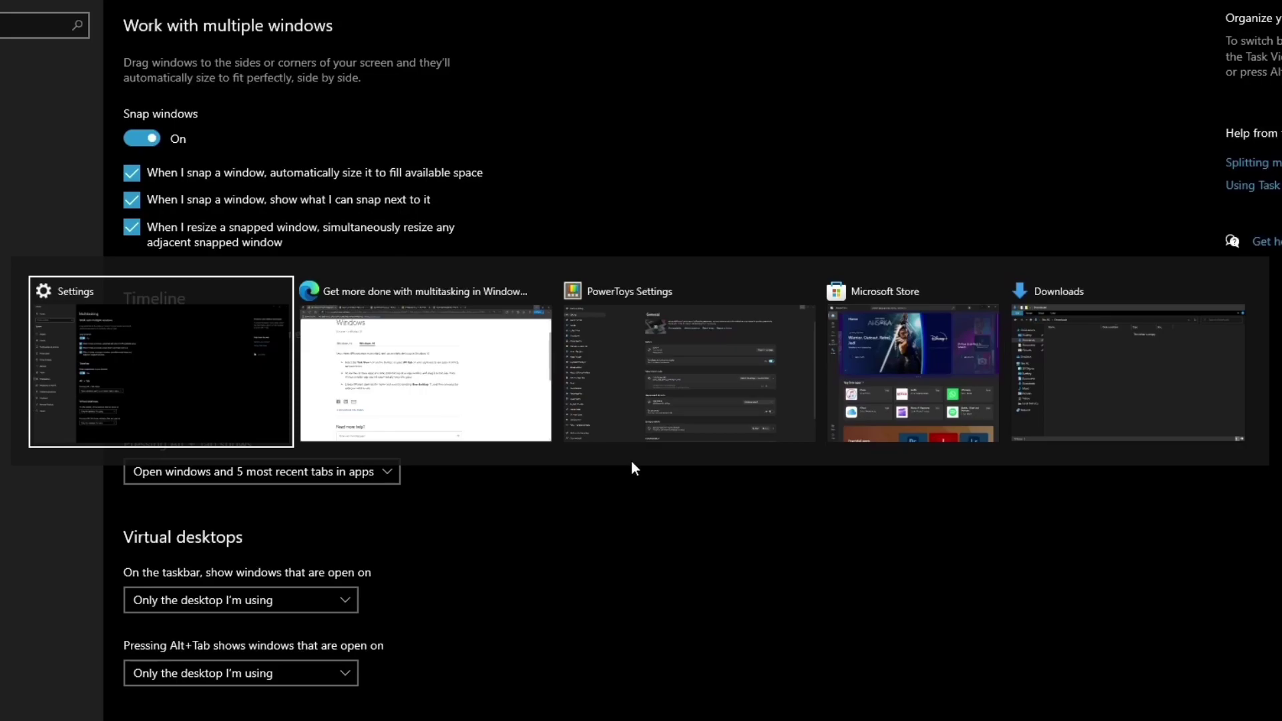
key(alt+Tab)
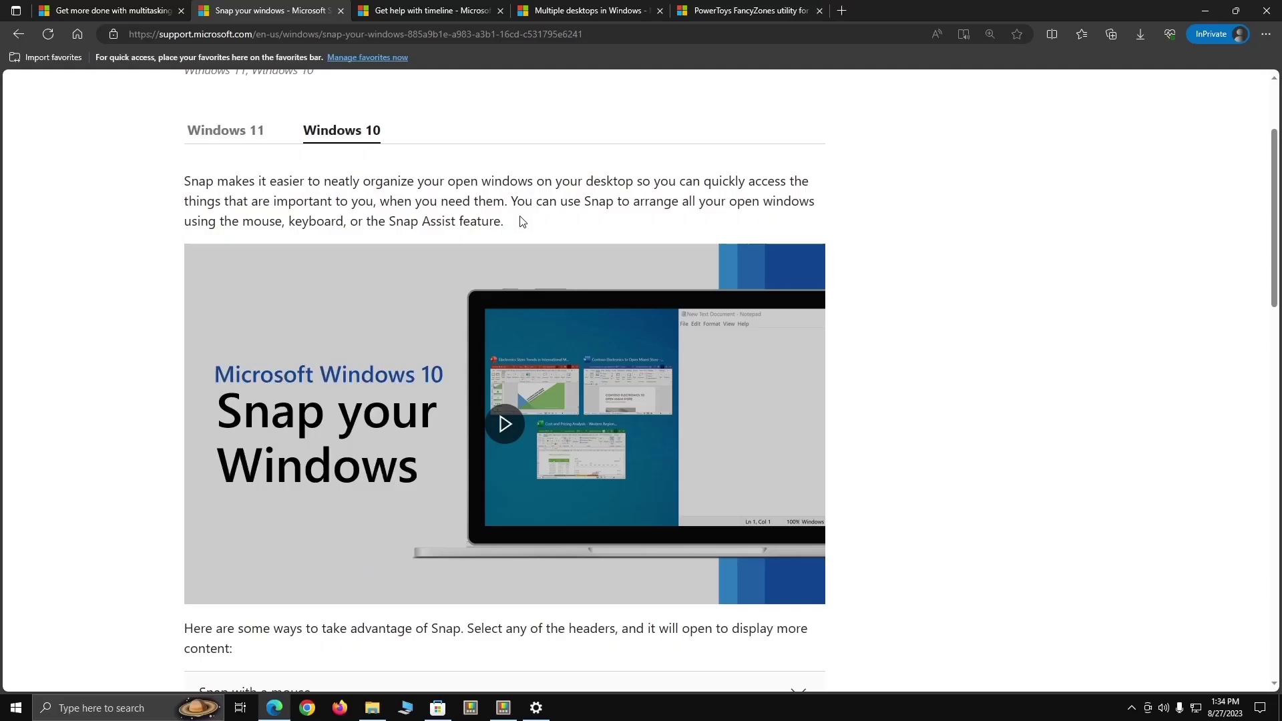
Step: Look through the "Snap your windows" support article for Windows 10, and minimize the open windows
scroll(1268, 441, down, 4)
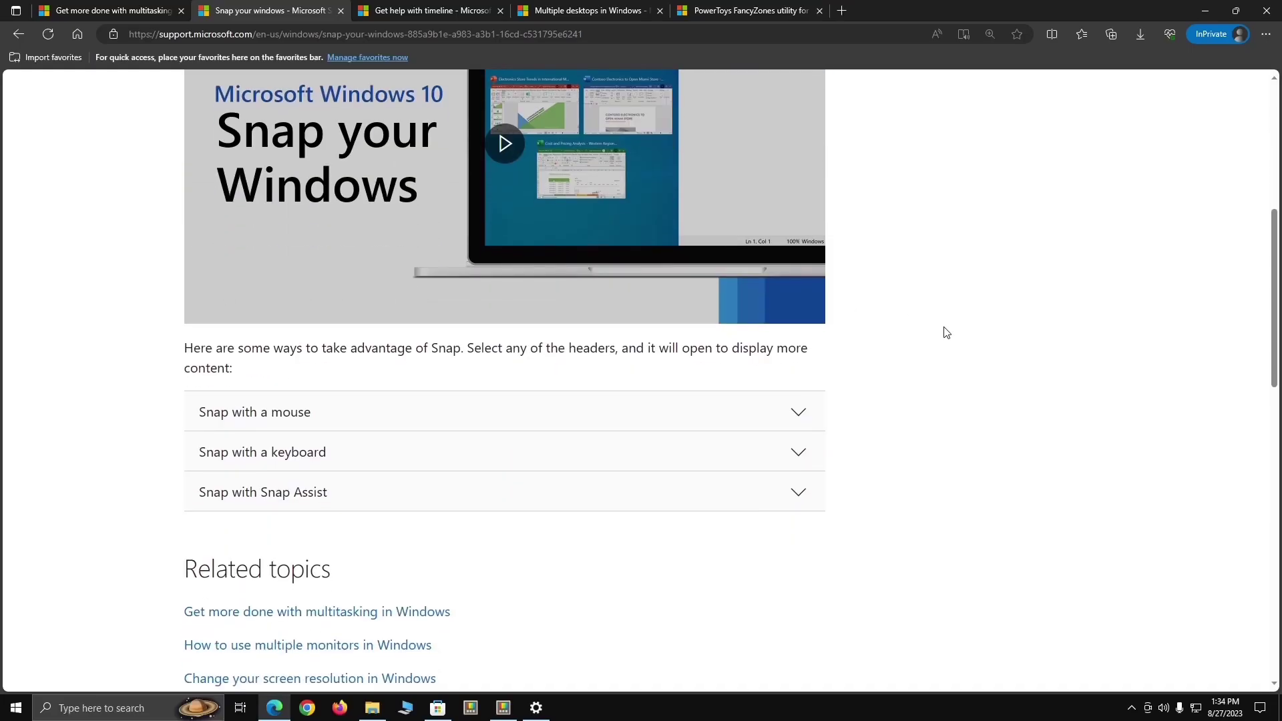
scroll(943, 338, up, 7)
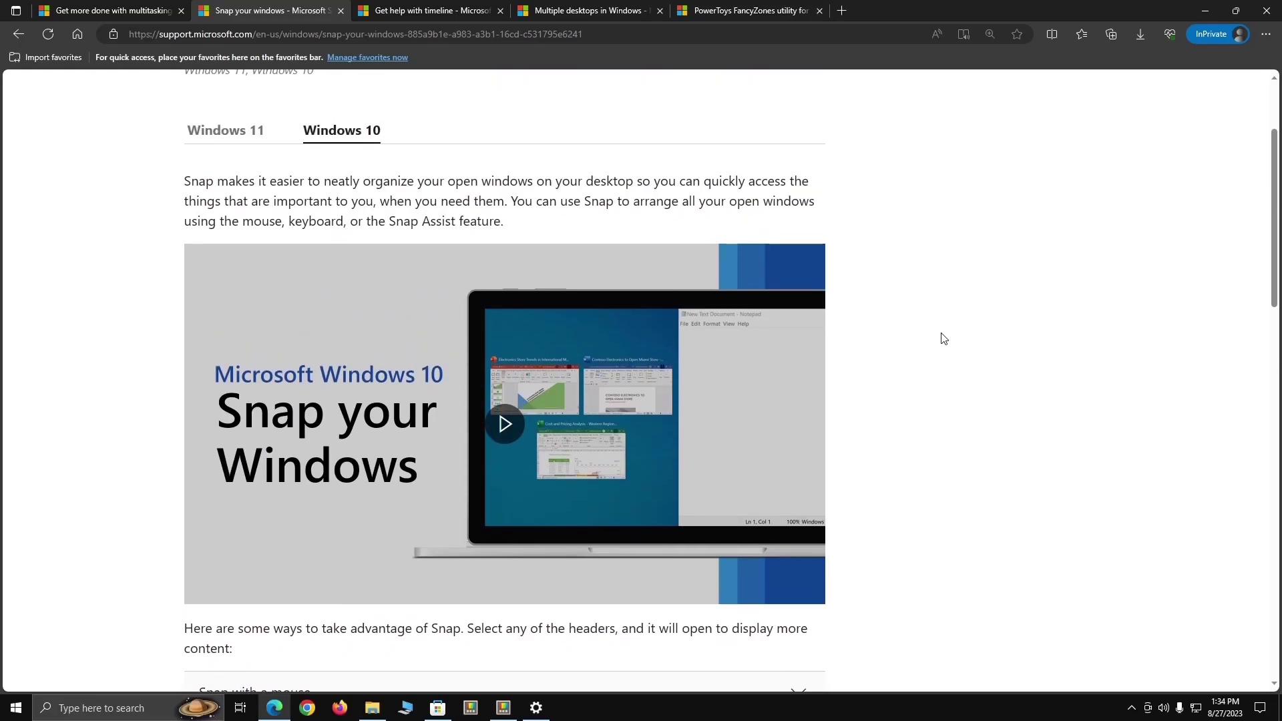
scroll(943, 339, down, 2)
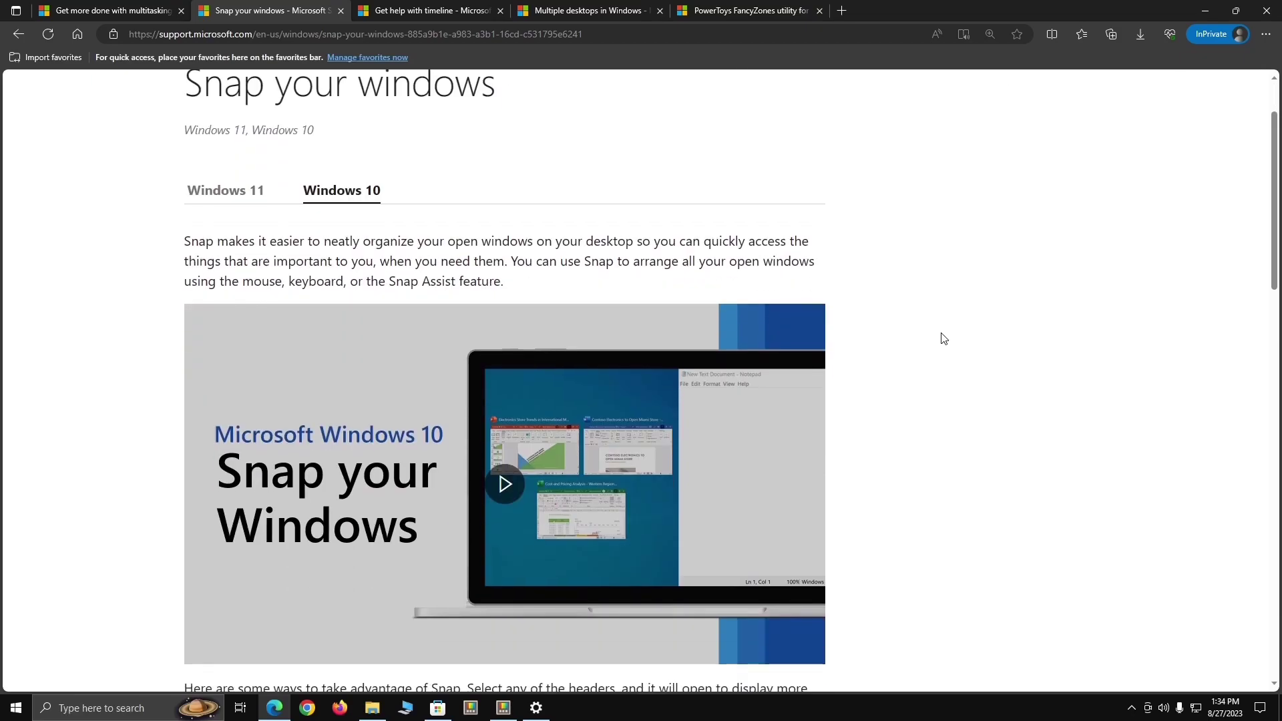
click(1206, 11)
click(1208, 10)
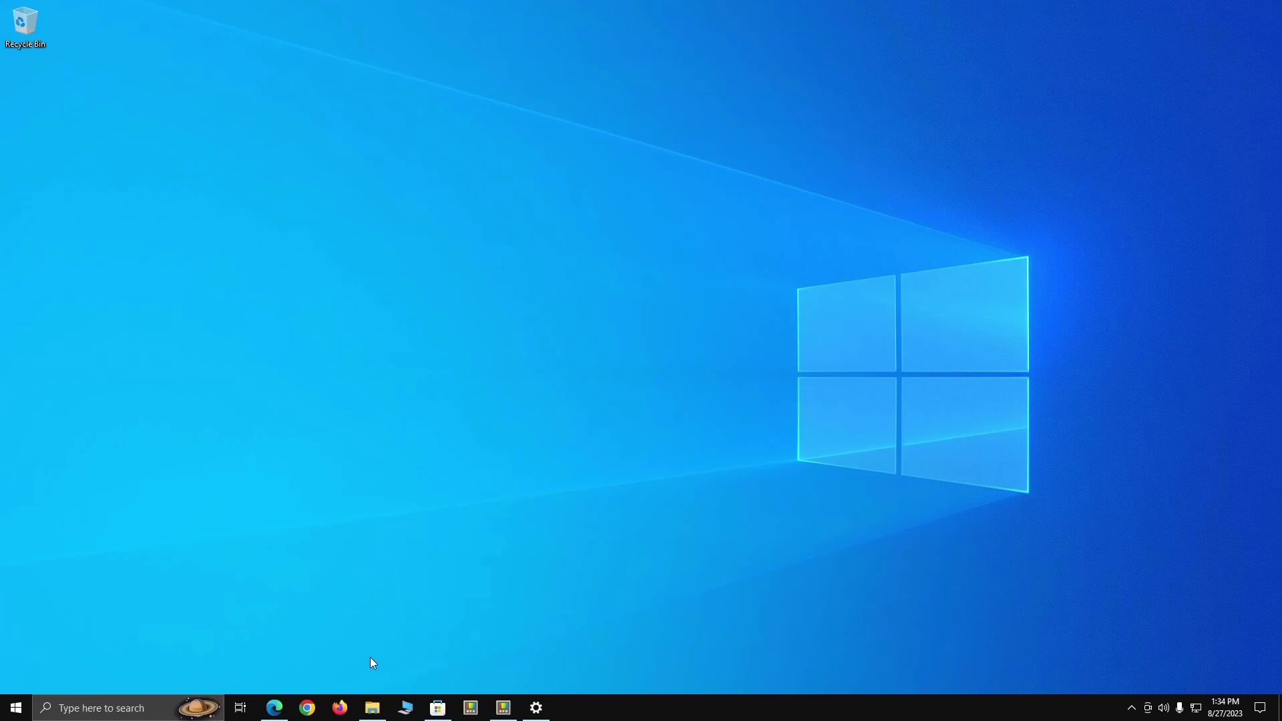
Step: Reopen Edge and Settings and arrange them as smaller floating windows on the desktop
click(266, 709)
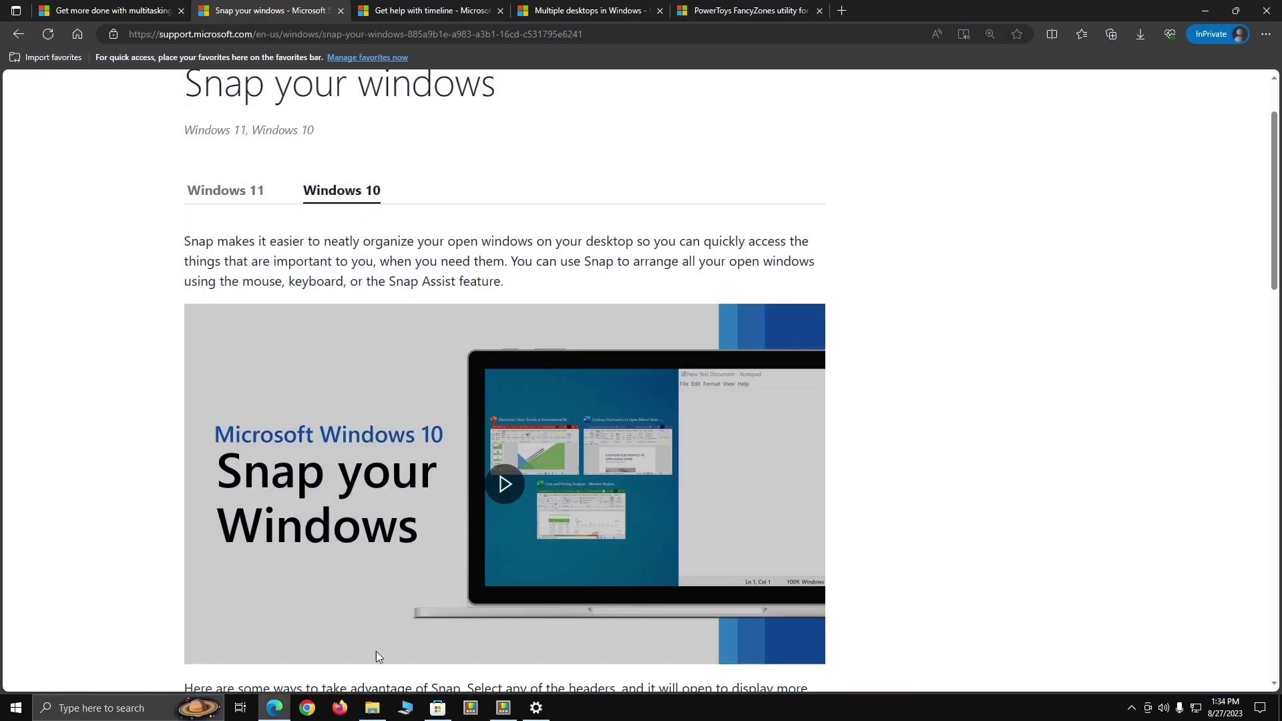
click(1234, 12)
drag(834, 61, 597, 39)
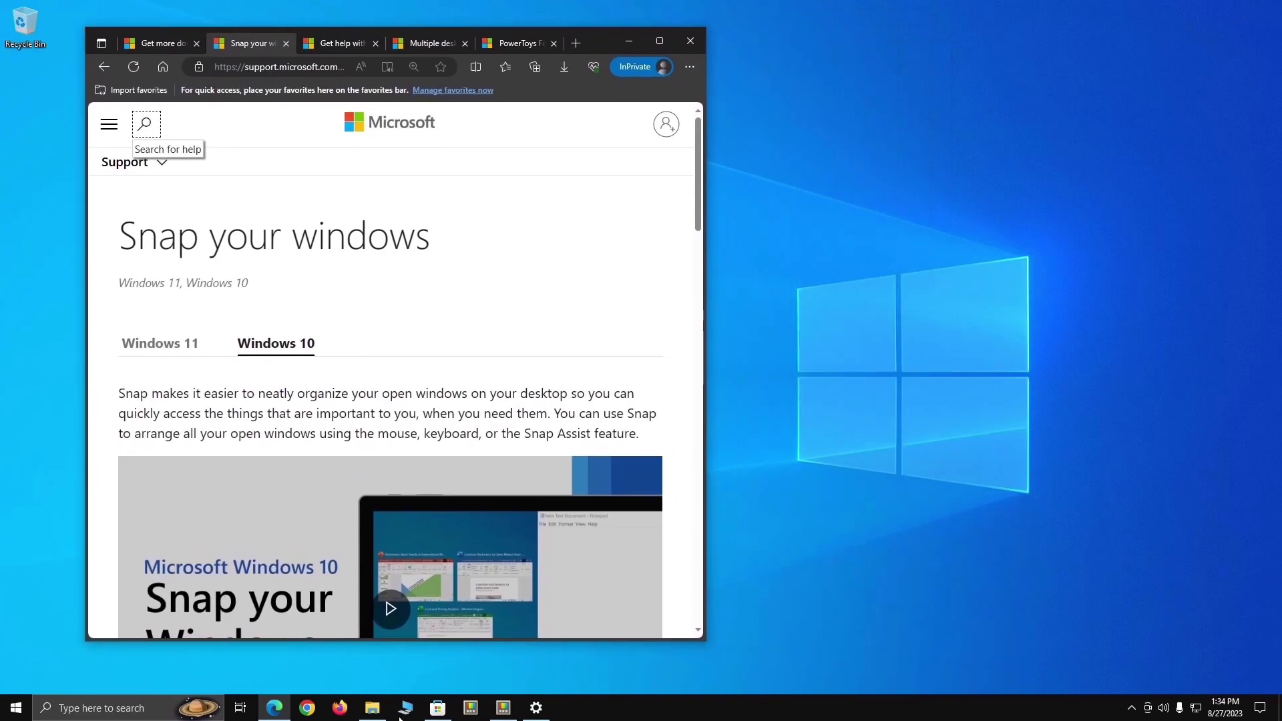
click(536, 707)
drag(922, 5, 932, 63)
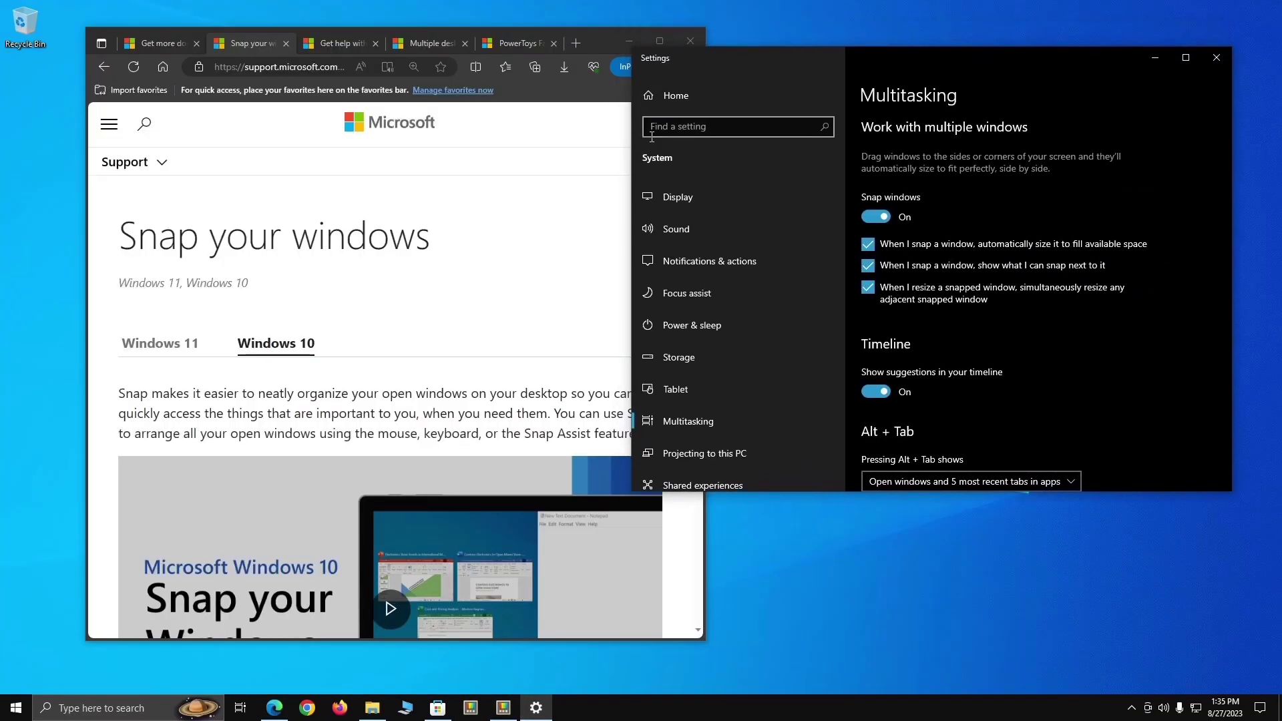
Step: Snap the Edge window to the left half of the screen and fill the right half with Settings
click(600, 40)
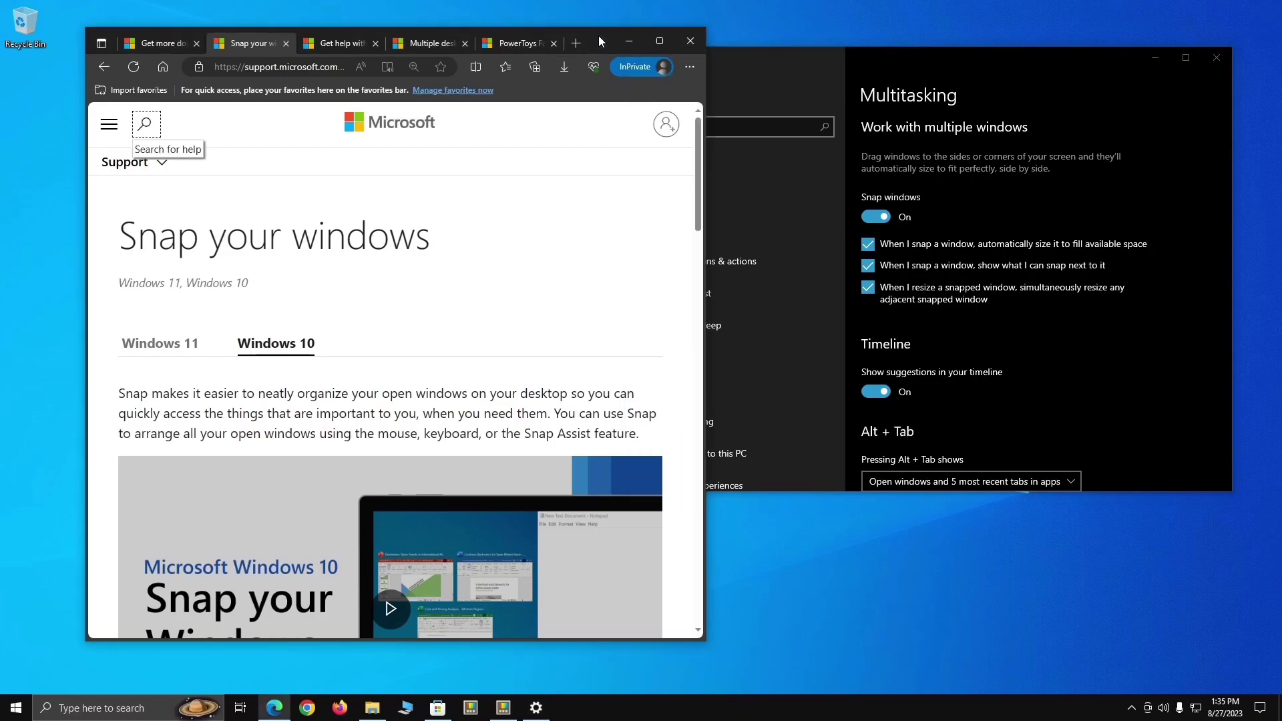
drag(600, 41, 1, 200)
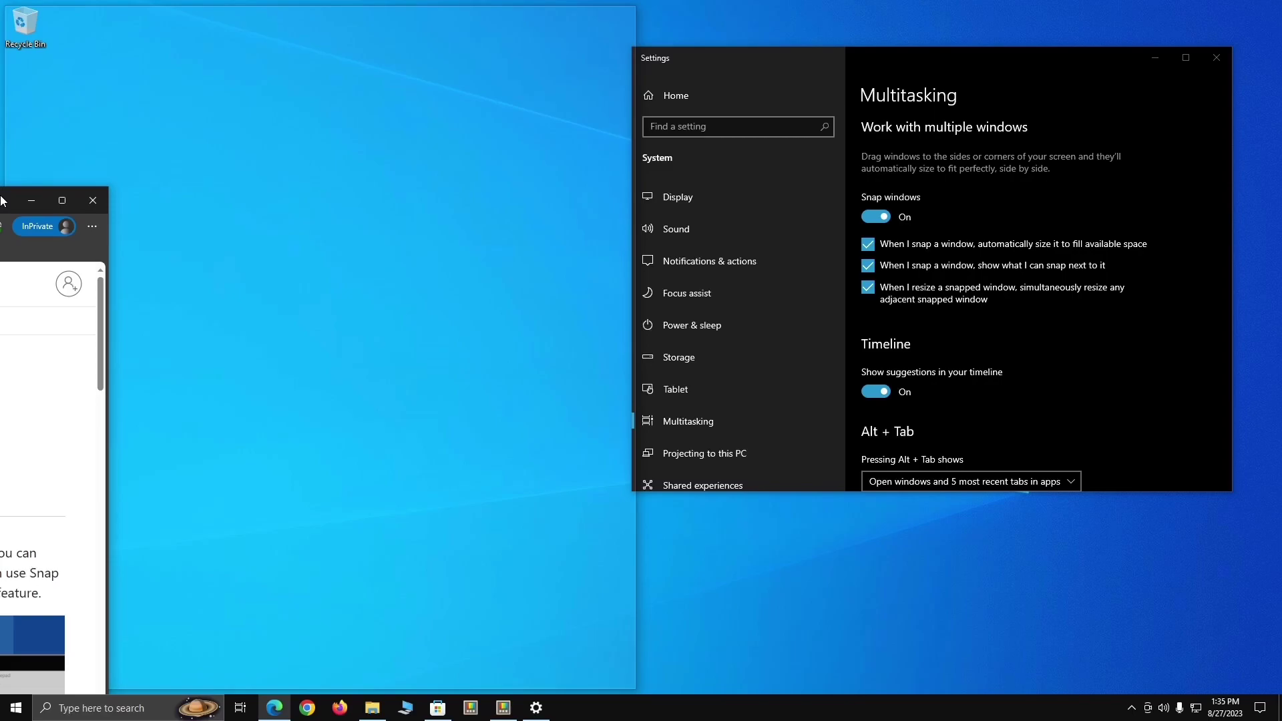
drag(1, 200, 1, 200)
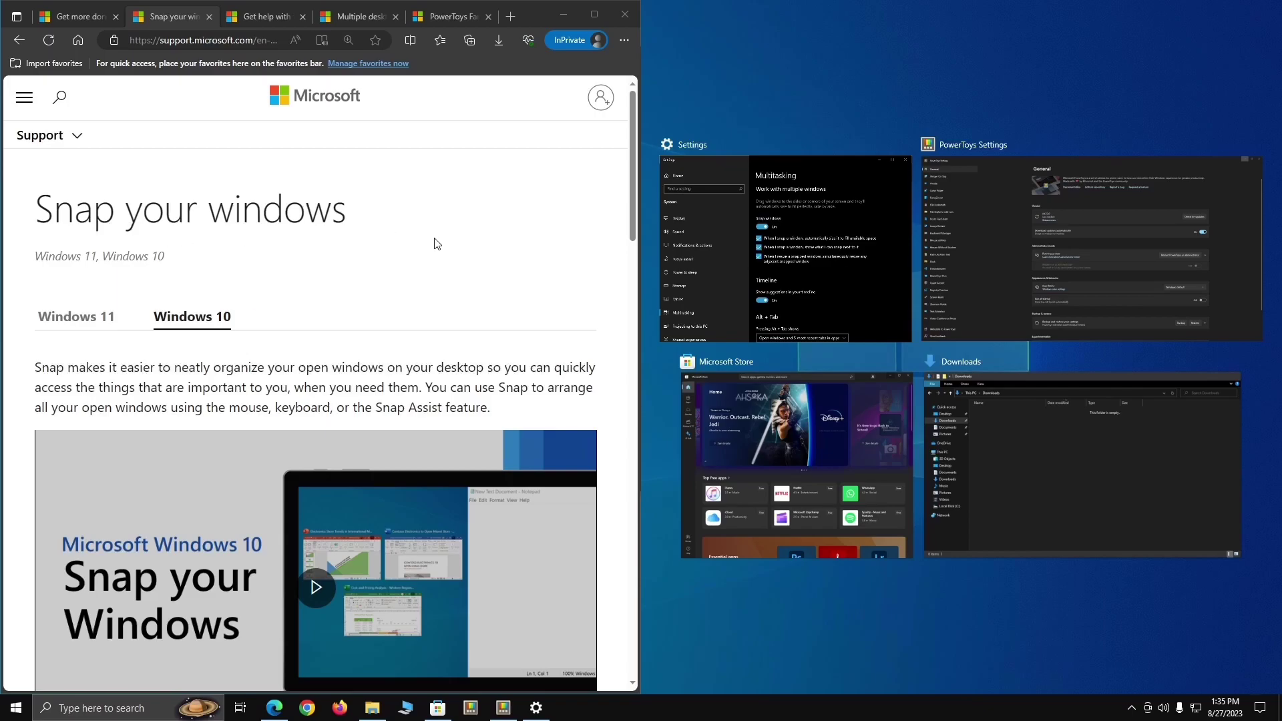
click(847, 182)
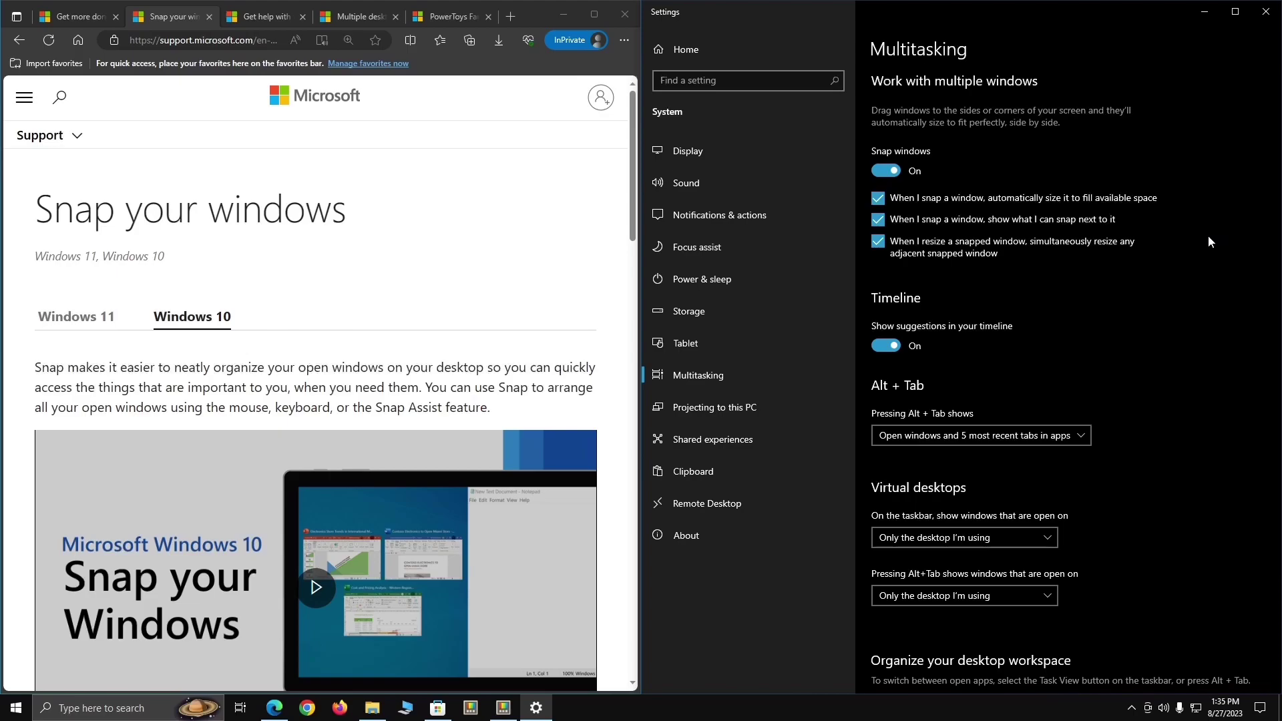
Step: Minimize Settings and turn the snapped Edge window back into a floating window on the desktop
click(532, 11)
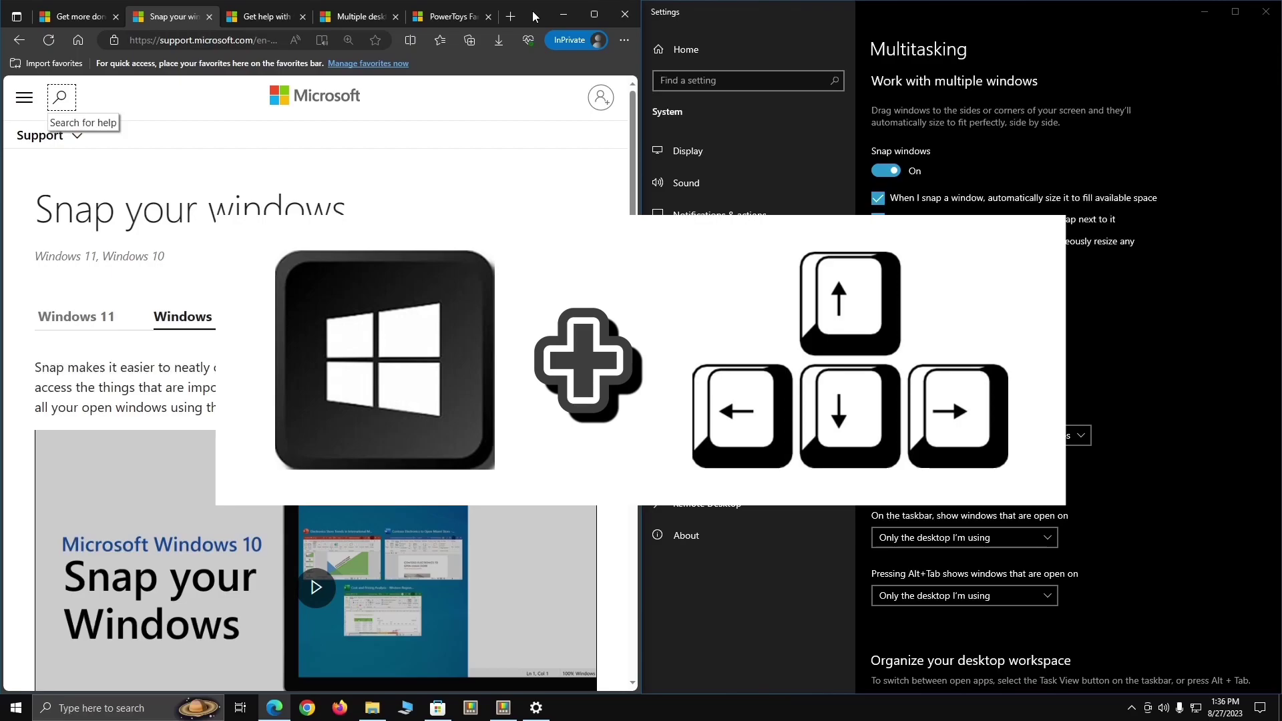
key(super)
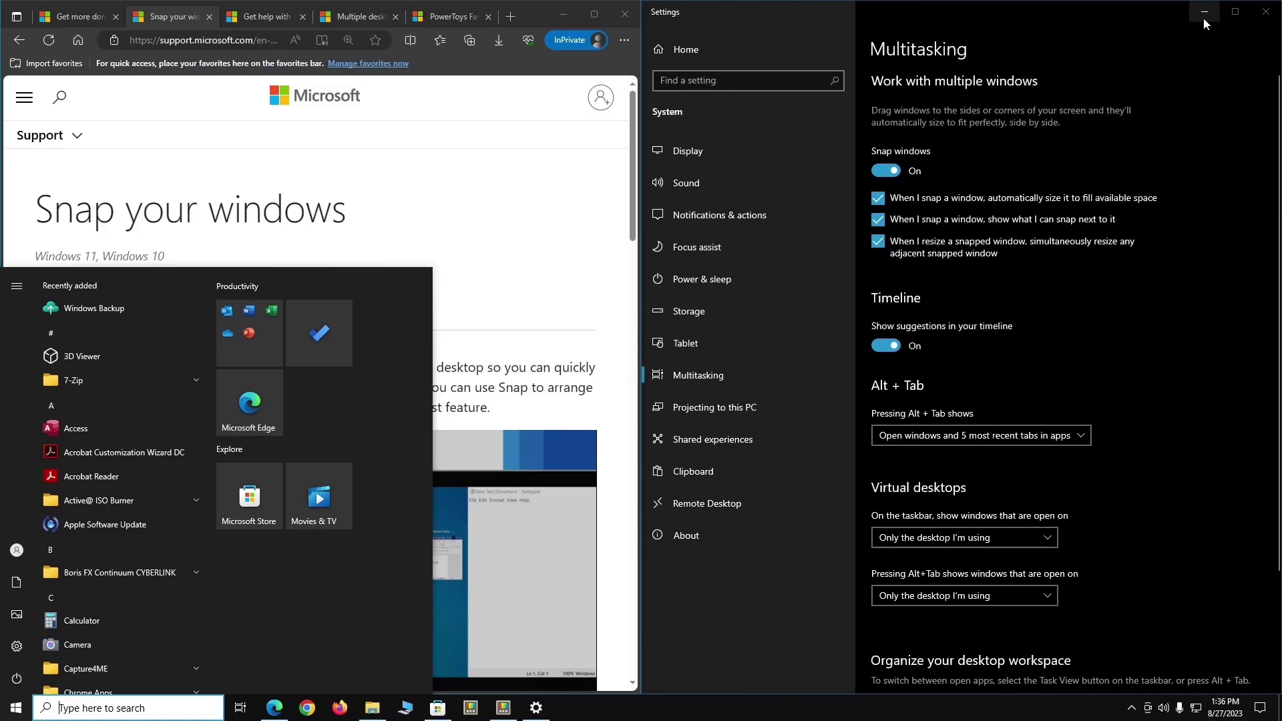
click(1206, 13)
drag(523, 12, 654, 33)
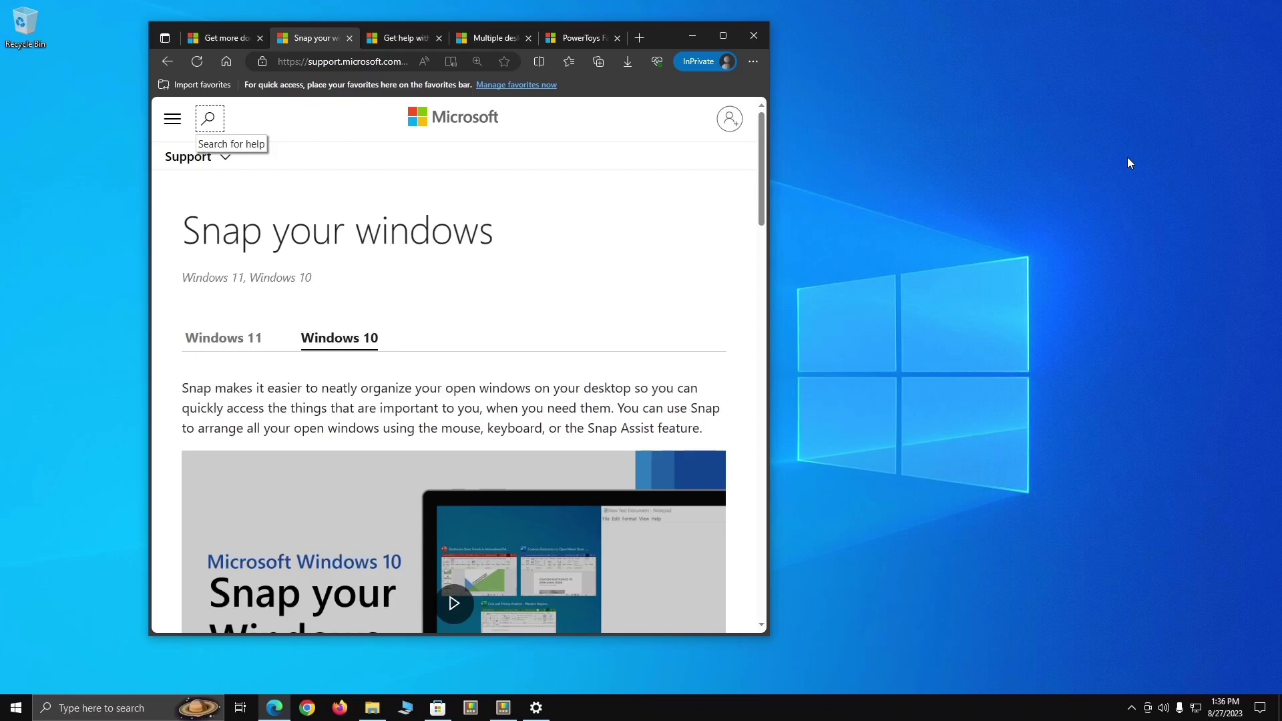
Step: Snap the floating Edge window to the left half of the screen and choose Settings for the right half
key(super+Left)
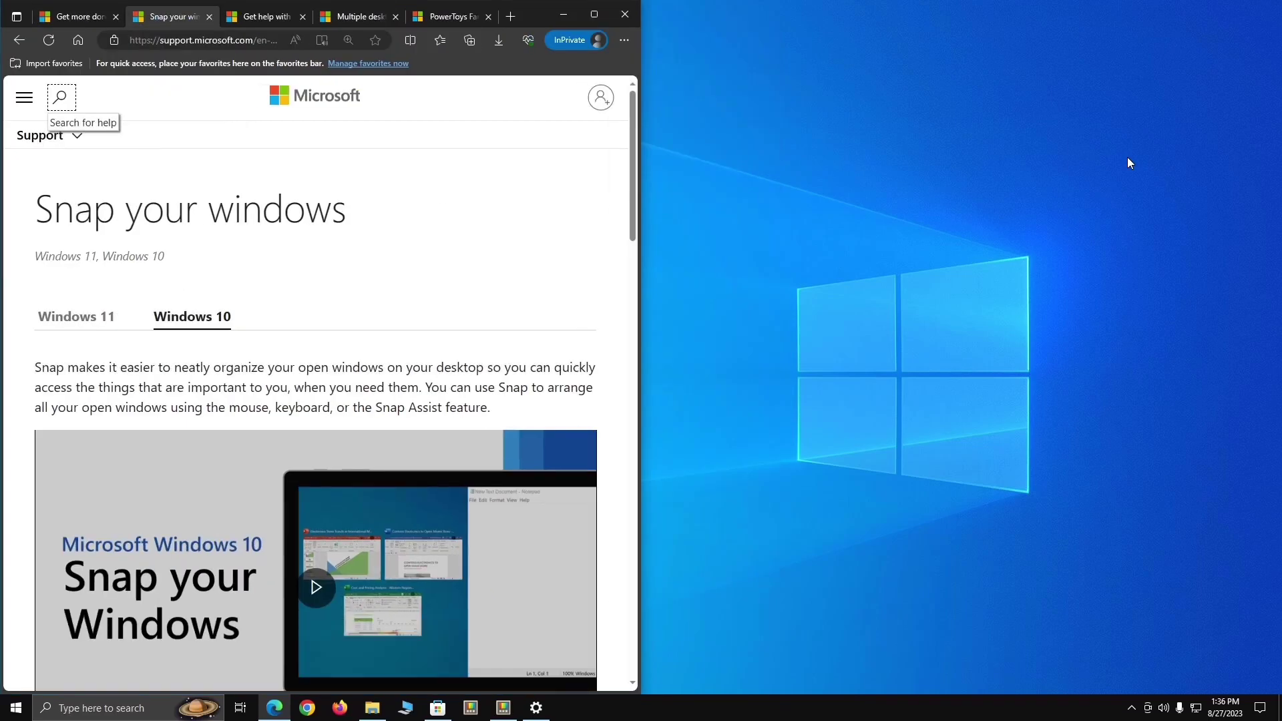
key(super+Left)
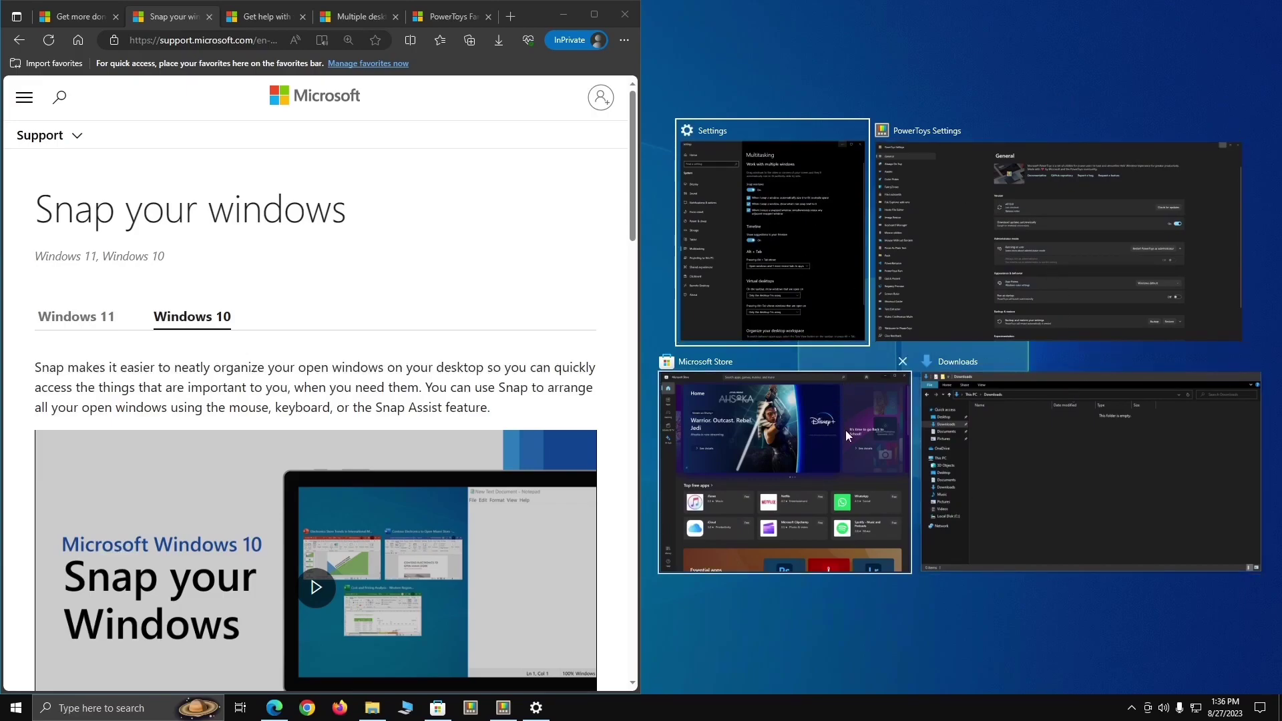
click(826, 185)
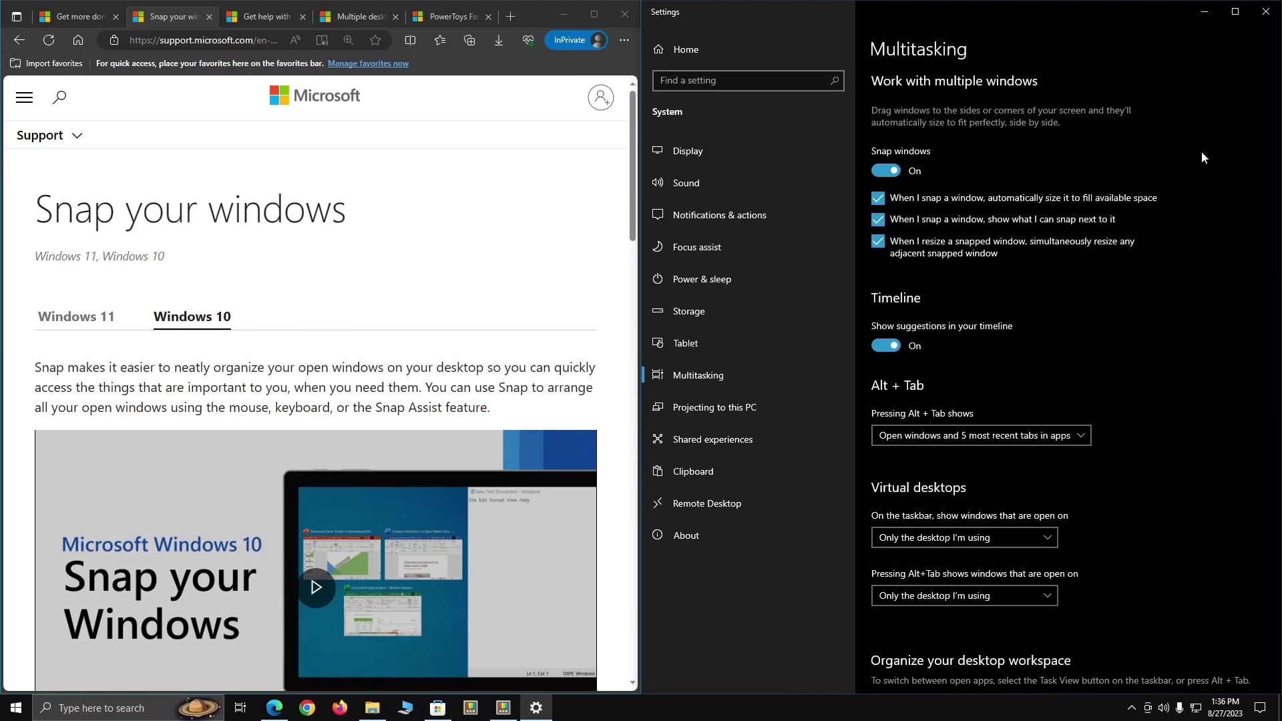
Step: Snap Settings to the upper-right quarter of the screen and fill the lower-right quarter with Microsoft Store
key(super)
key(super)
key(super+Up)
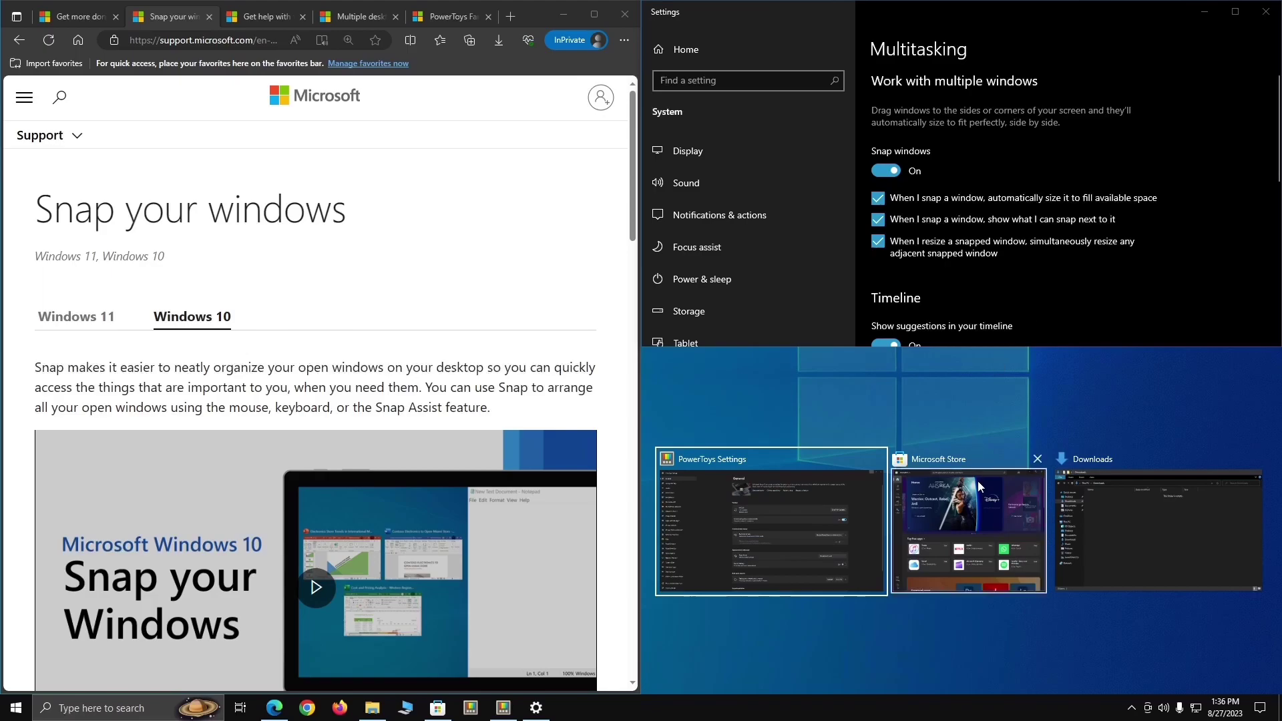
click(980, 503)
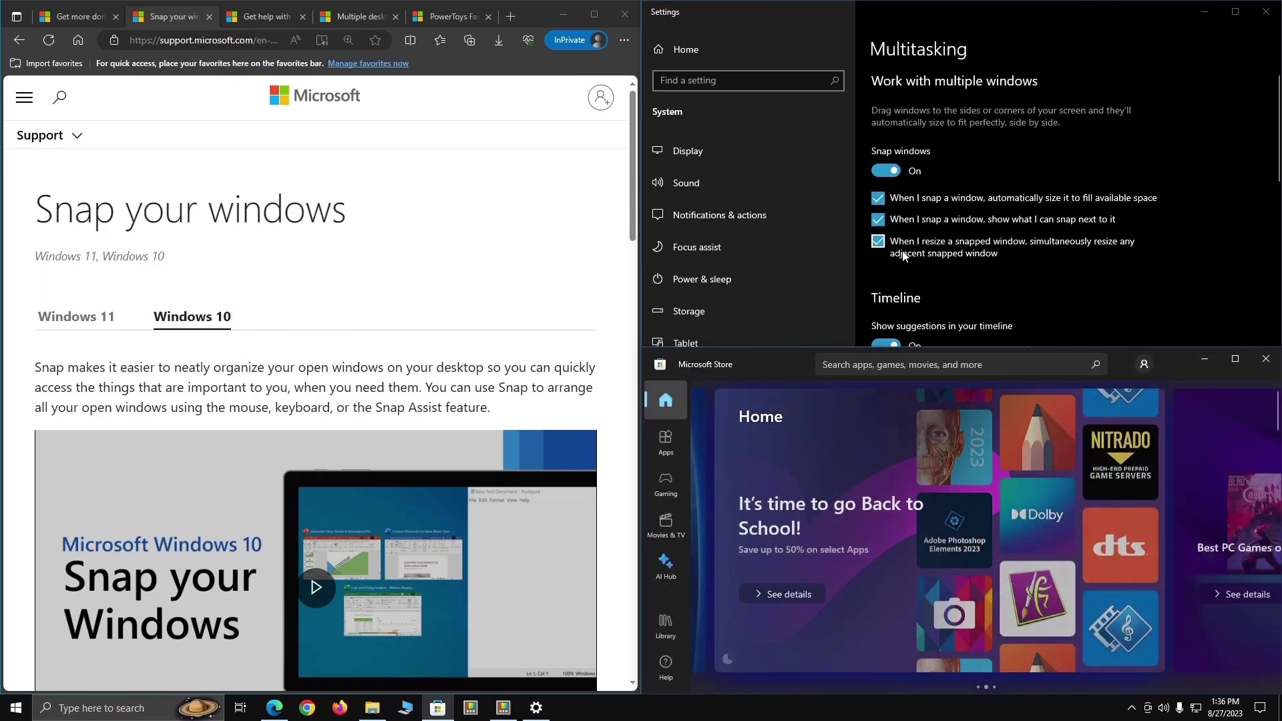
click(1144, 260)
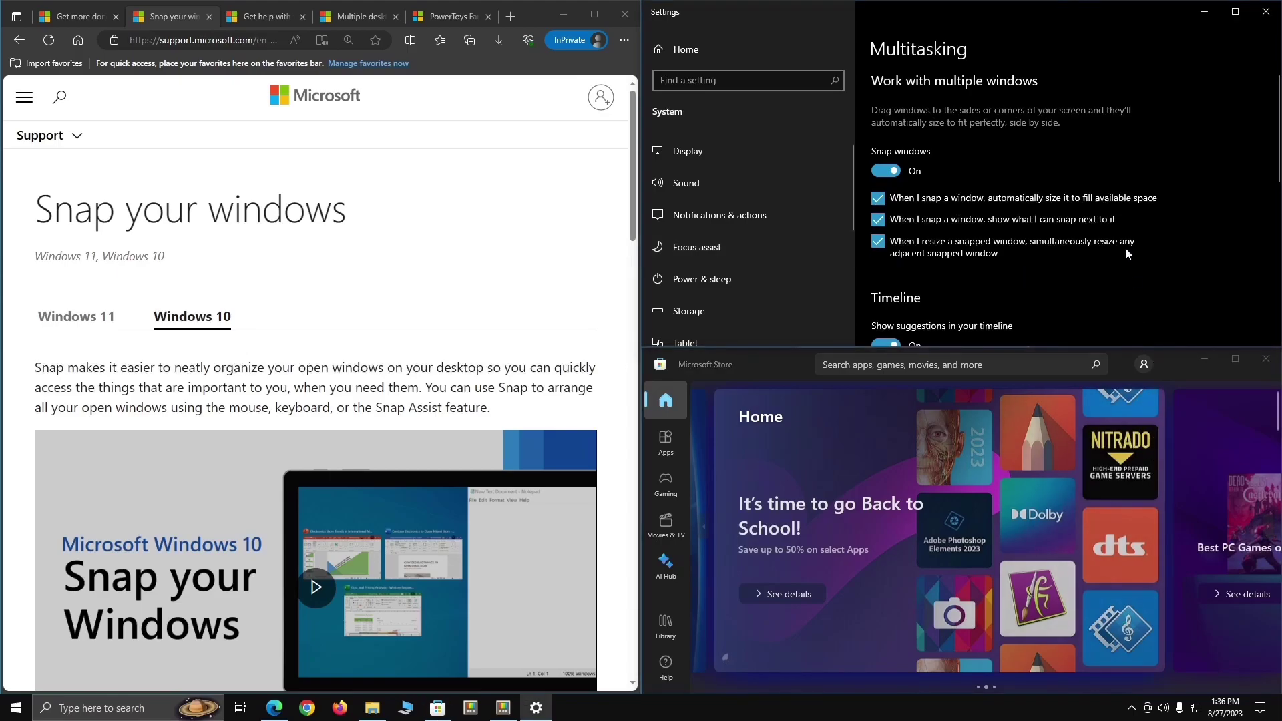
Step: Snap Edge to the upper-left quarter of the screen and fill the lower-left quarter with the Downloads window
click(415, 222)
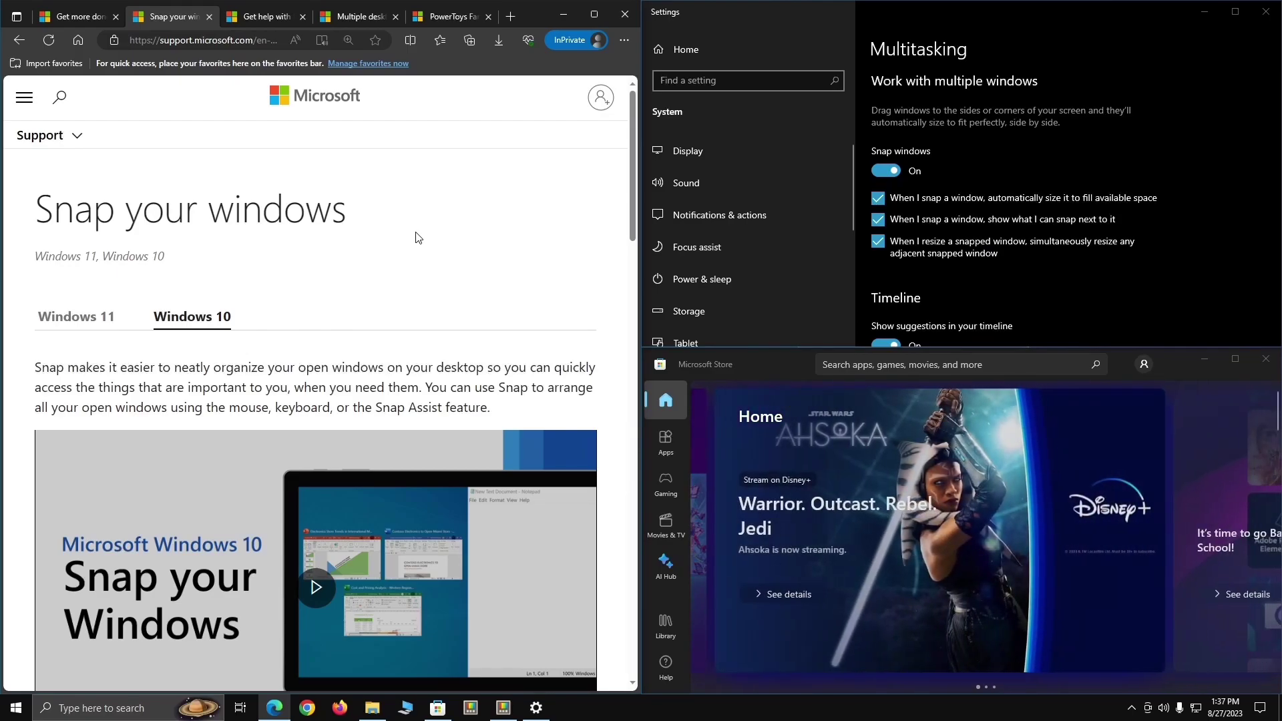
key(super+Up)
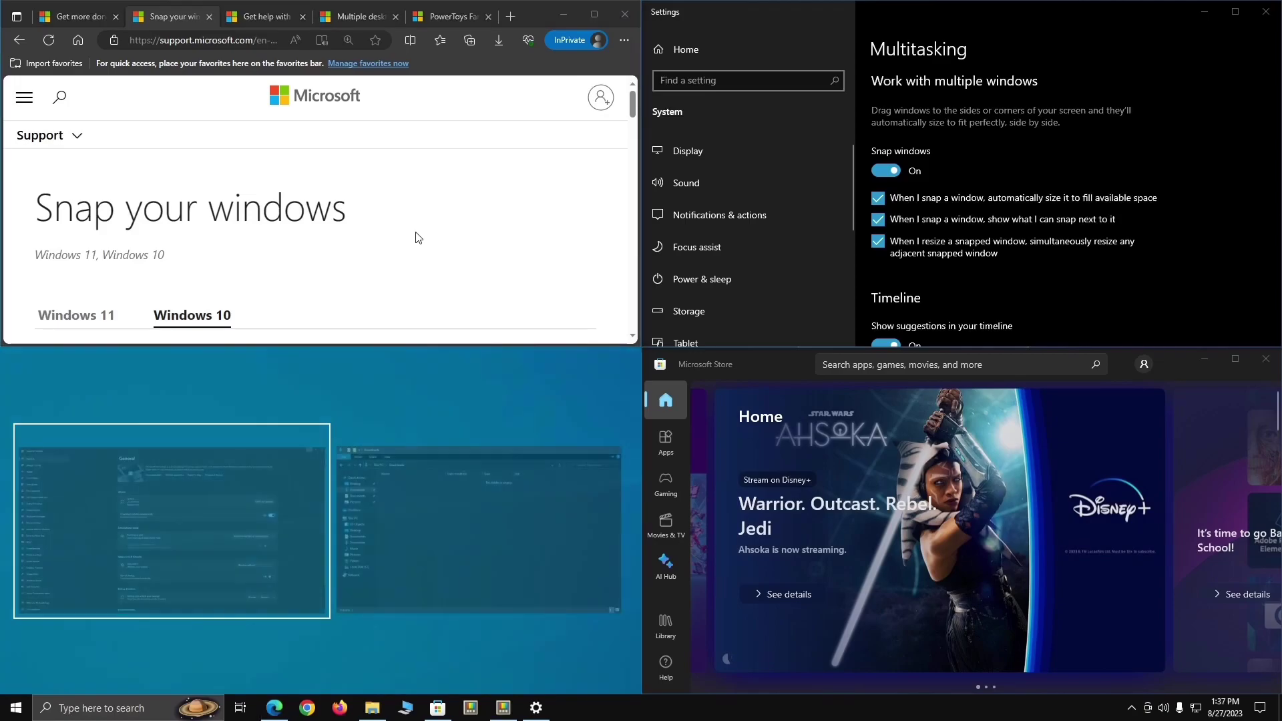
click(475, 482)
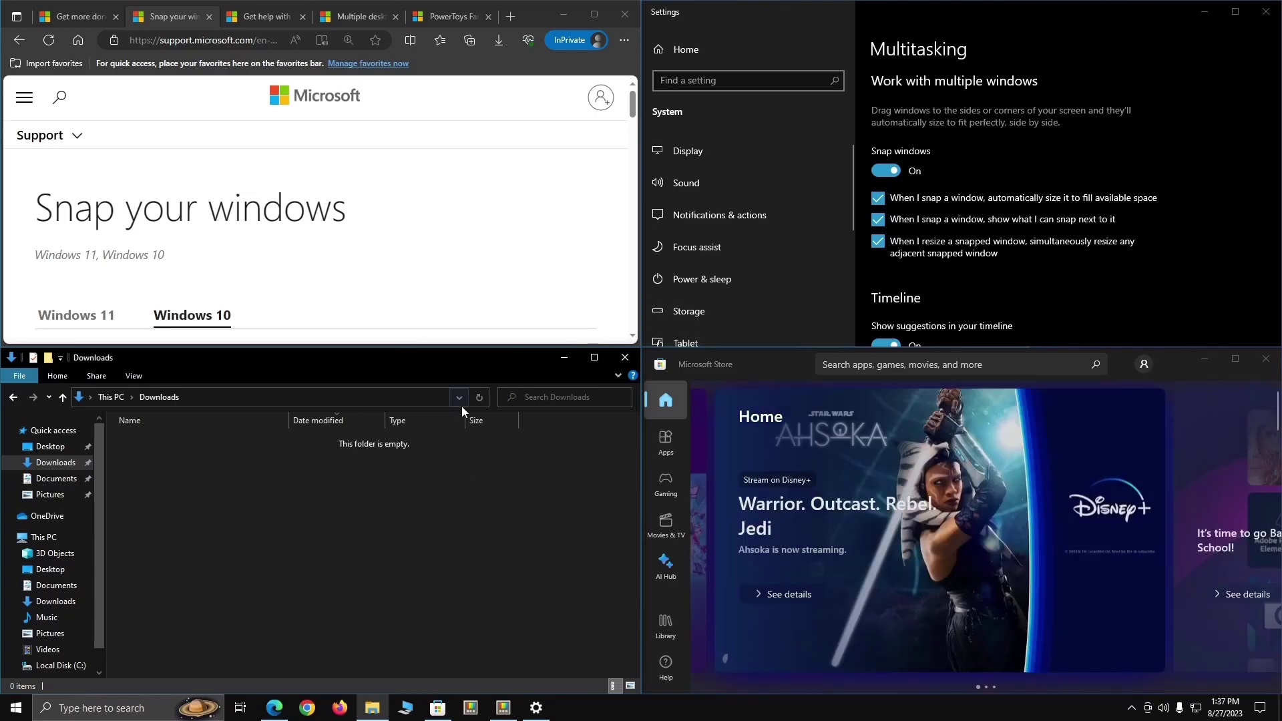
Step: Snap the Downloads window to the left half of the screen and return it to the lower-left quarter
drag(418, 358, 3, 677)
drag(498, 362, 2, 354)
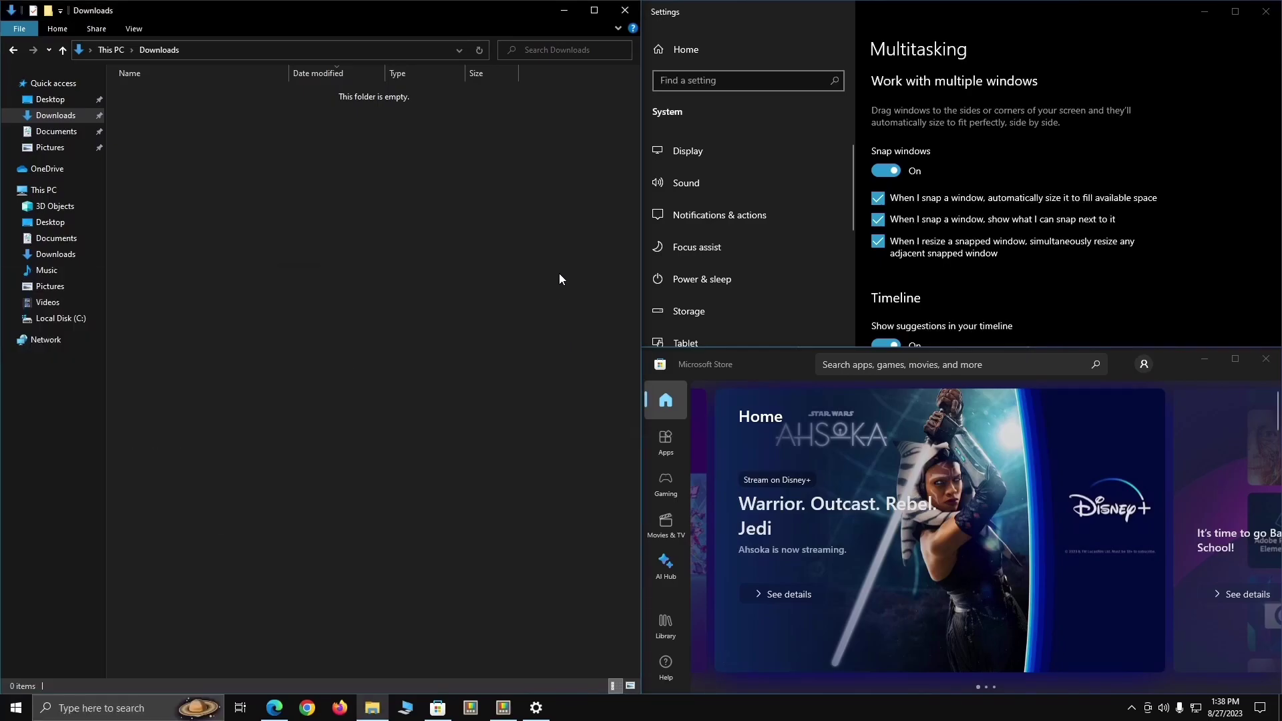
key(super+Down)
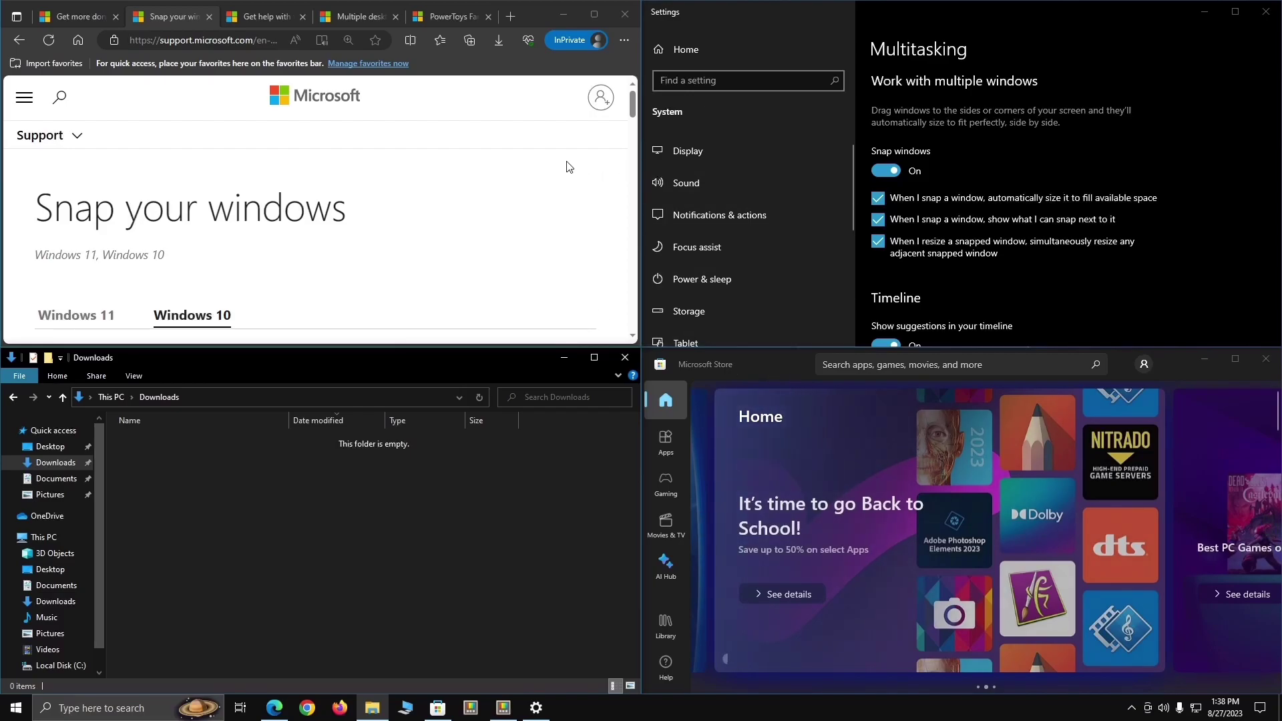
Step: Minimize the Downloads, Microsoft Store and Settings windows, leaving only Edge open
click(1040, 157)
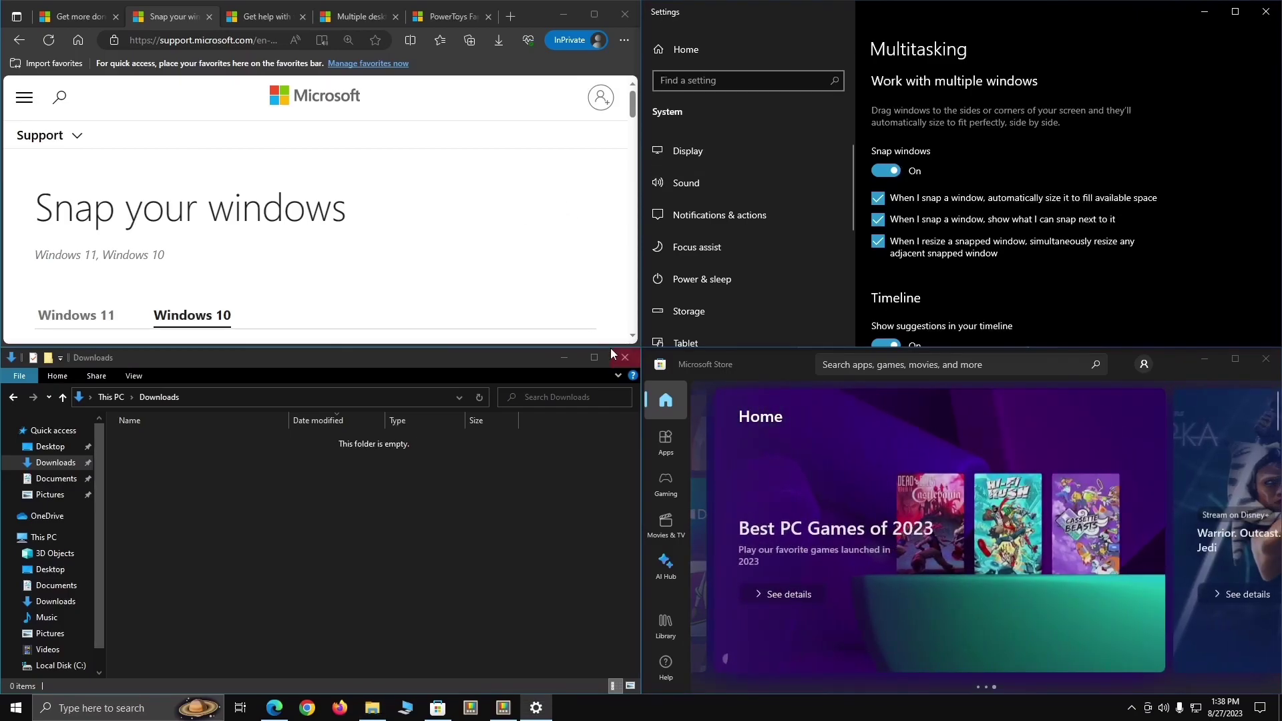
click(564, 358)
click(1206, 359)
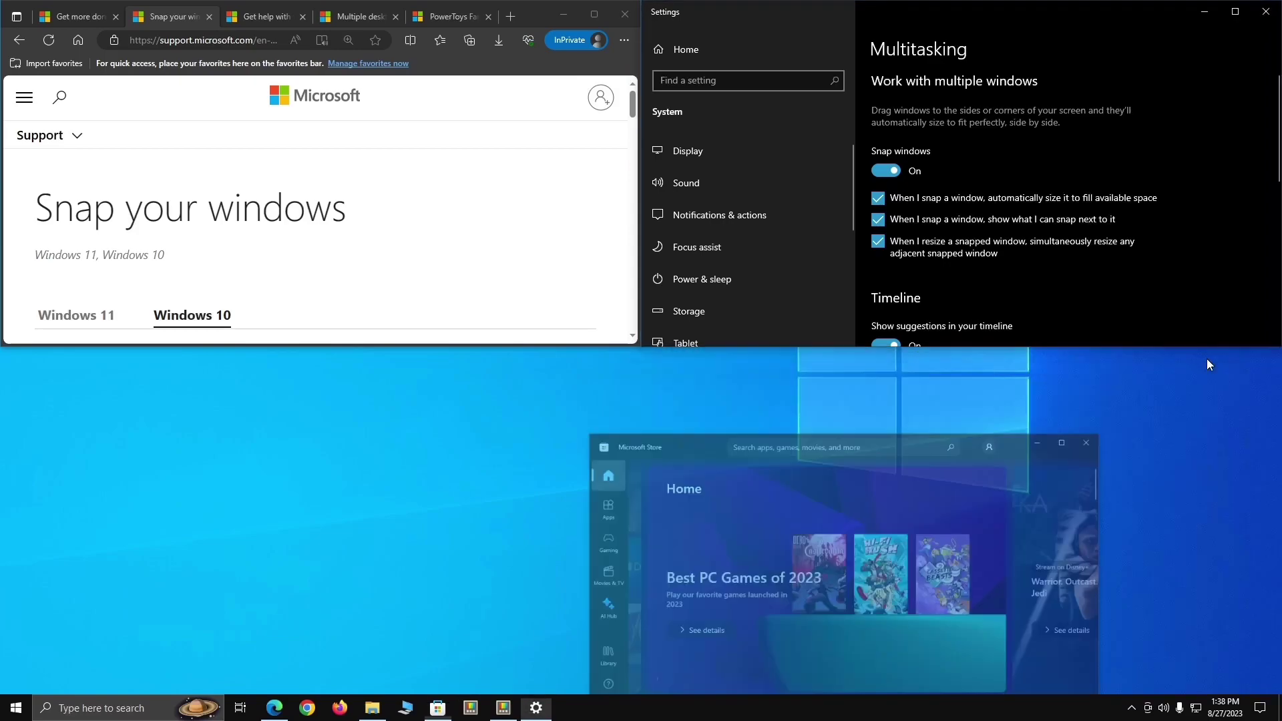
click(1205, 11)
Step: Pull the "Snap your windows", "Get help with timeline" and "Multiple desktops in Windows" tabs out into separate Edge windows
drag(172, 16, 767, 318)
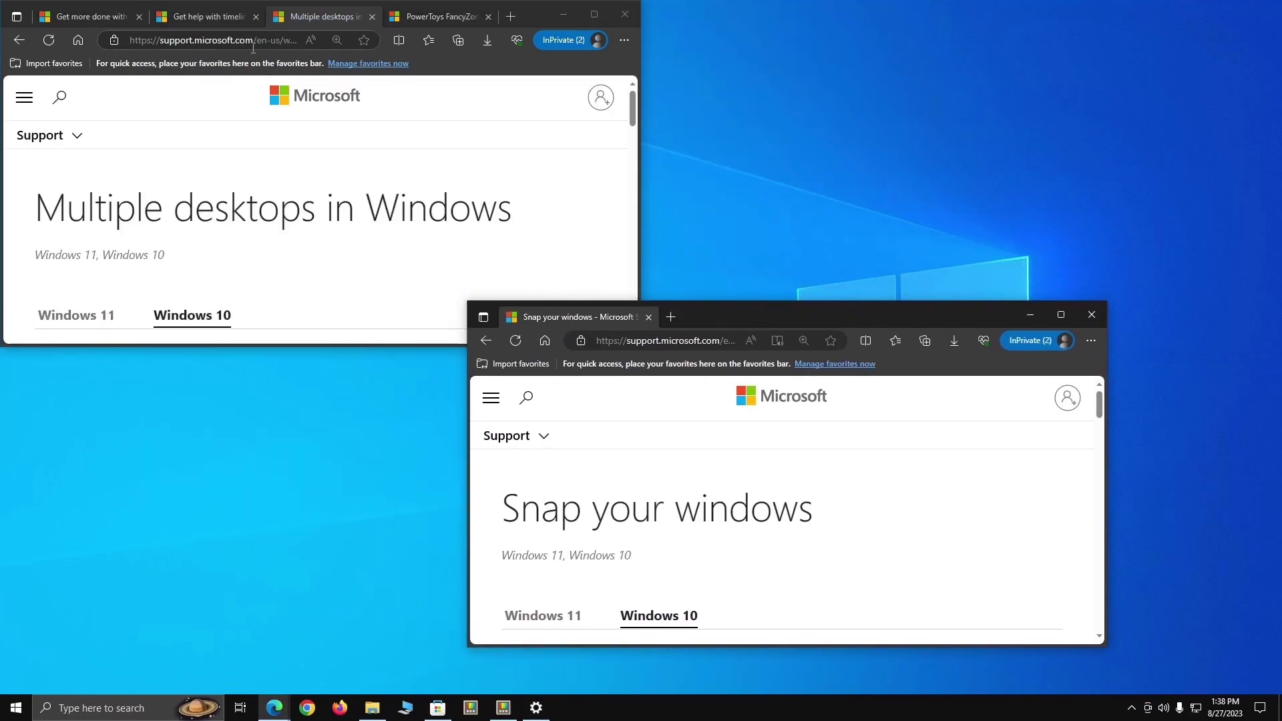
drag(231, 17, 1085, 152)
drag(267, 16, 322, 404)
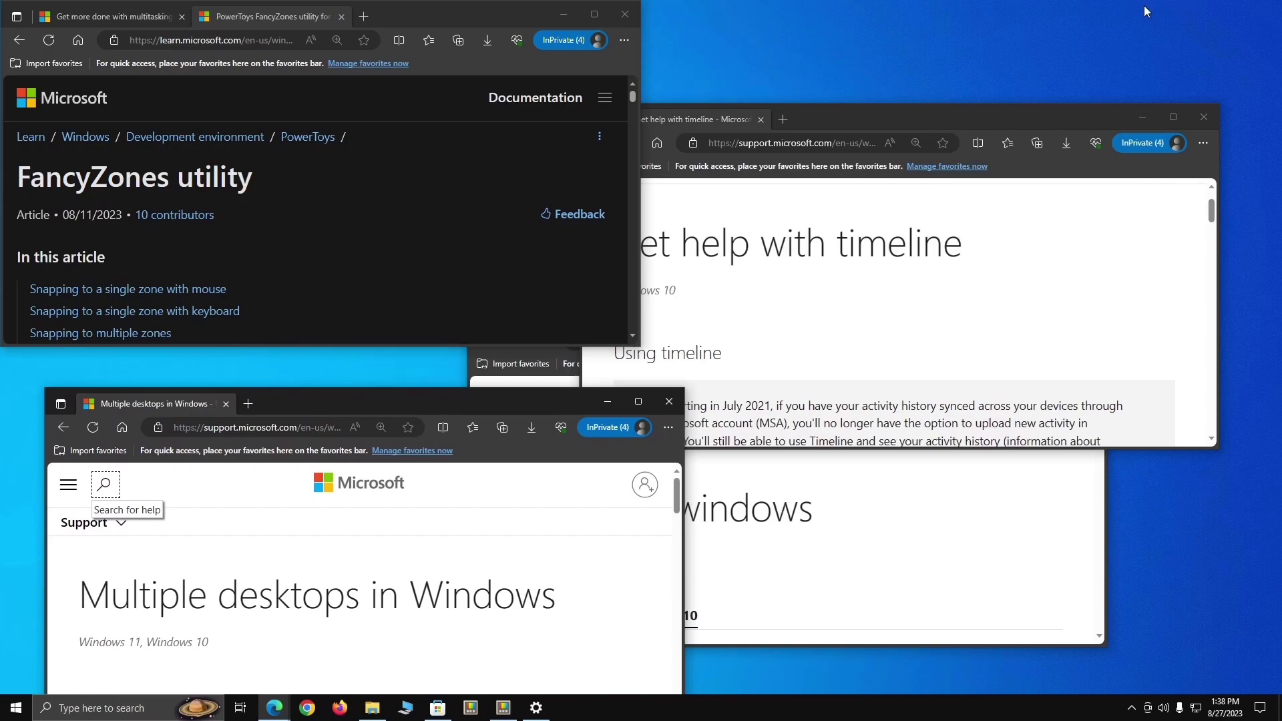
Step: Snap the "Get help with timeline" window to the upper-right quarter of the screen
click(487, 13)
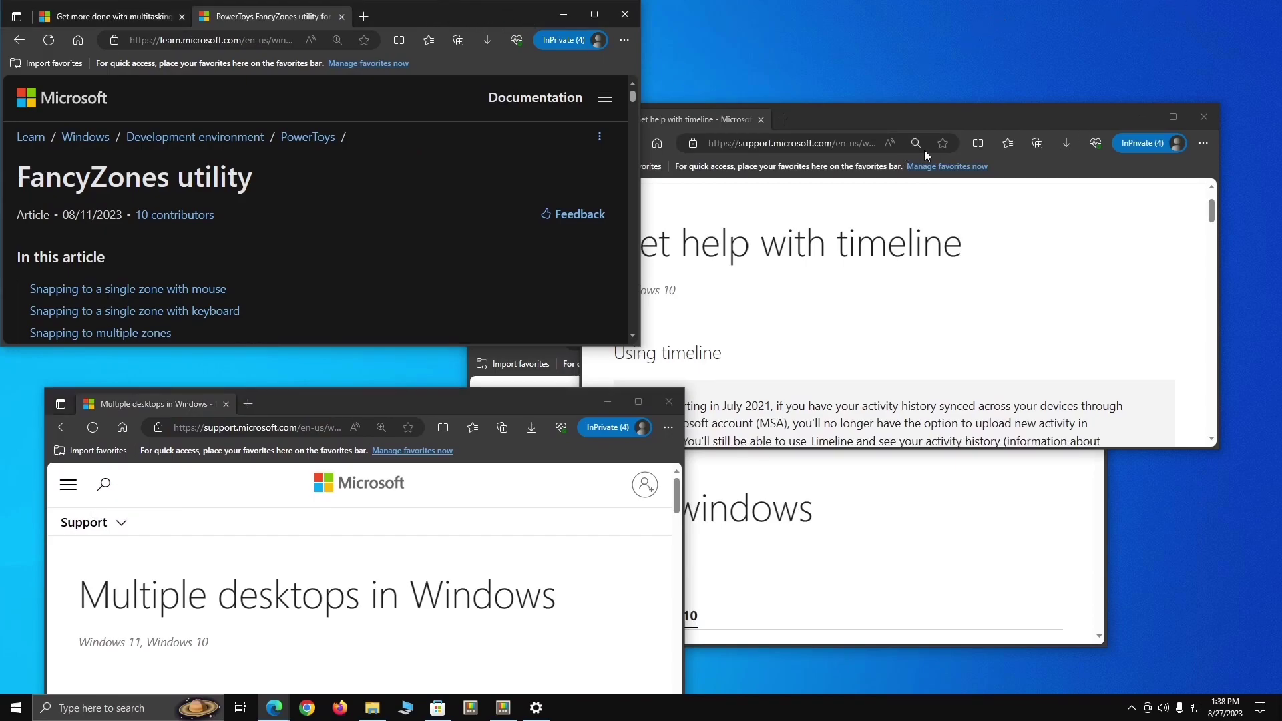
click(932, 118)
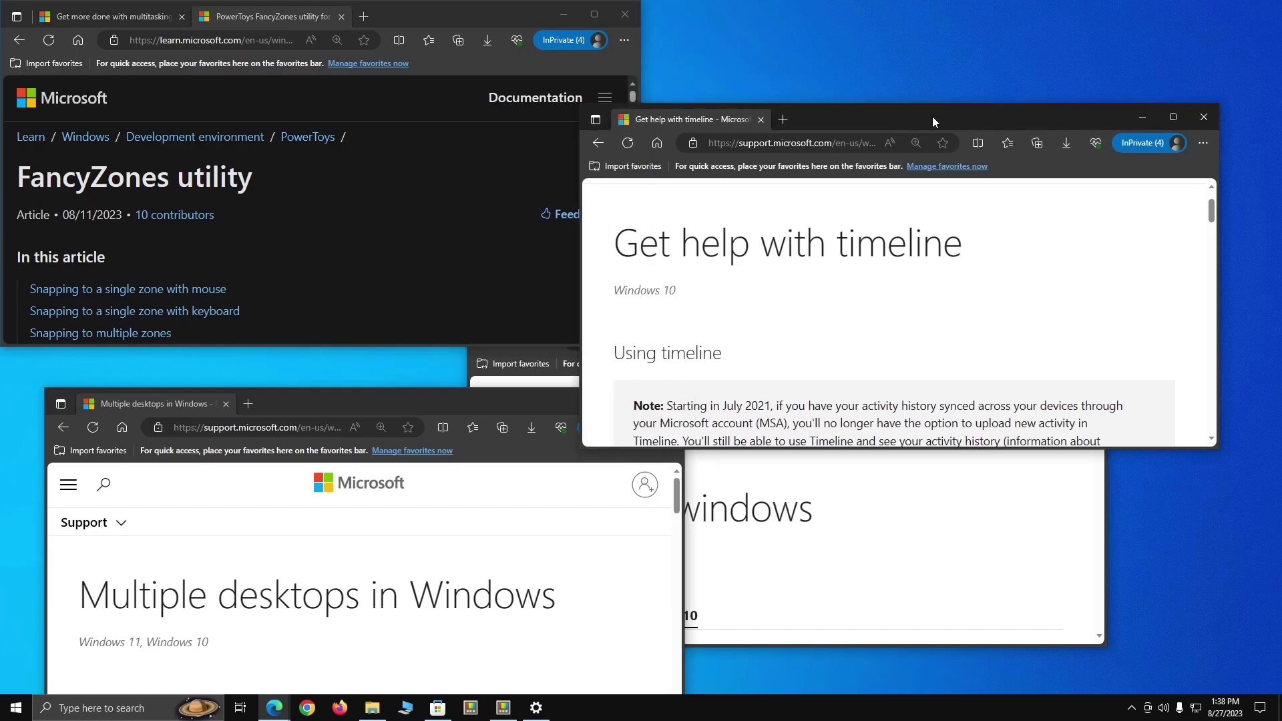
key(super+Right)
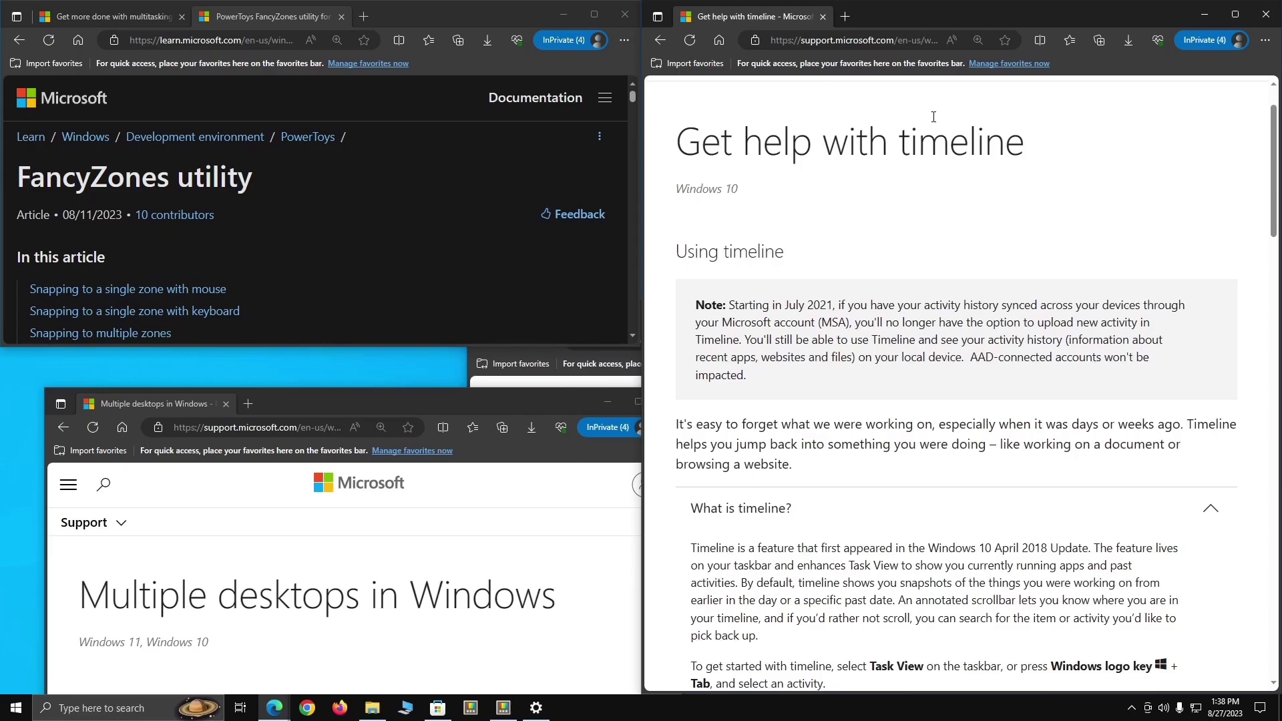
key(super+Up)
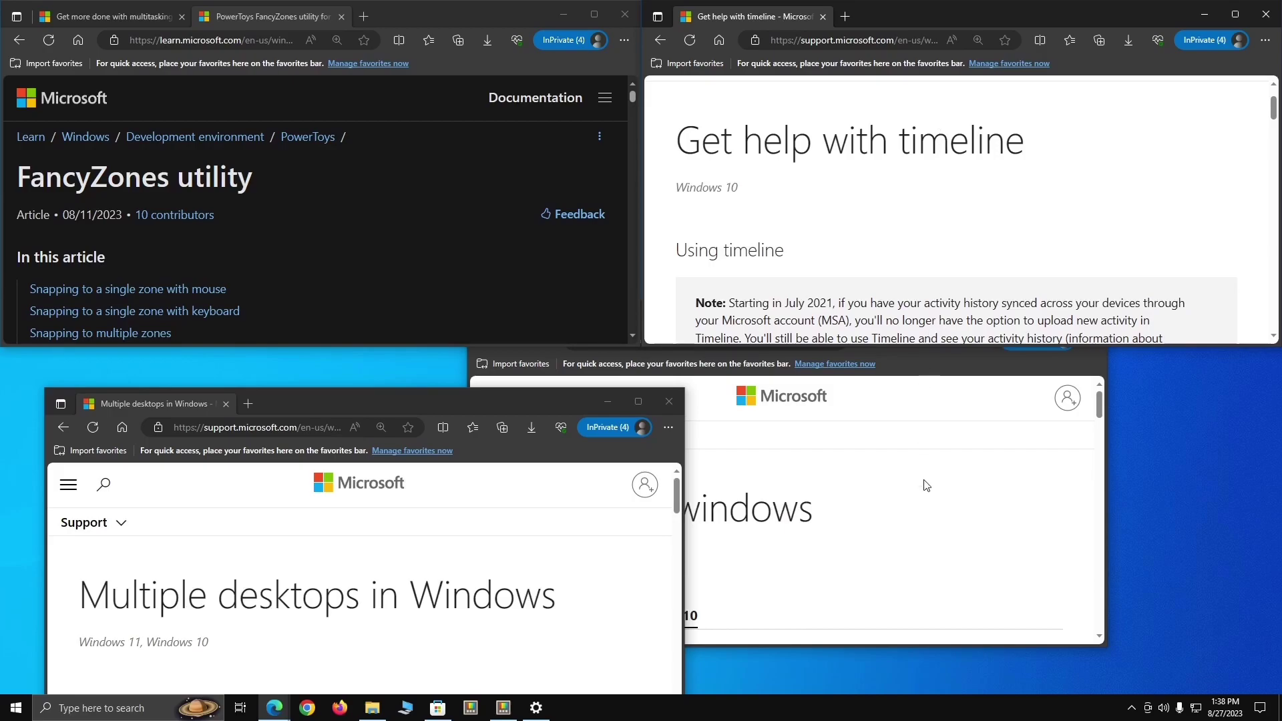
Step: Snap the "Snap your windows" window to the lower-left quarter and fill the lower-right quarter with "Multiple desktops in Windows"
click(938, 458)
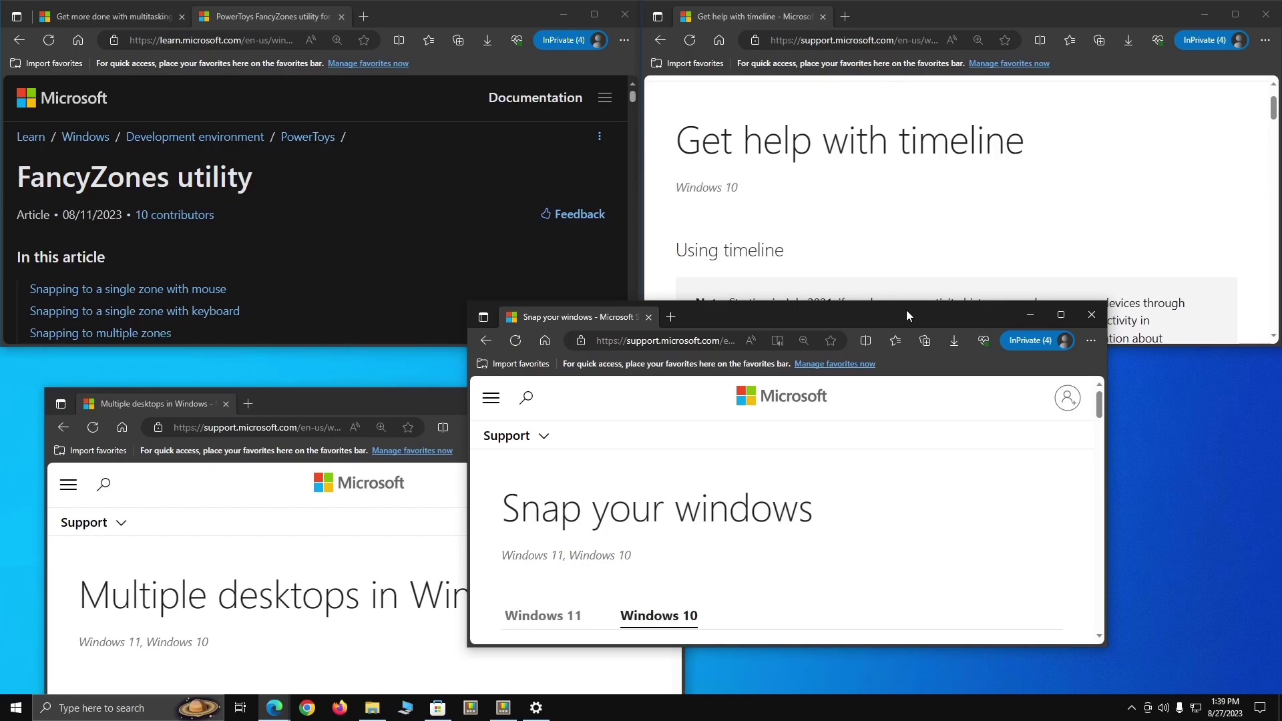
key(super+Left)
key(super+Down)
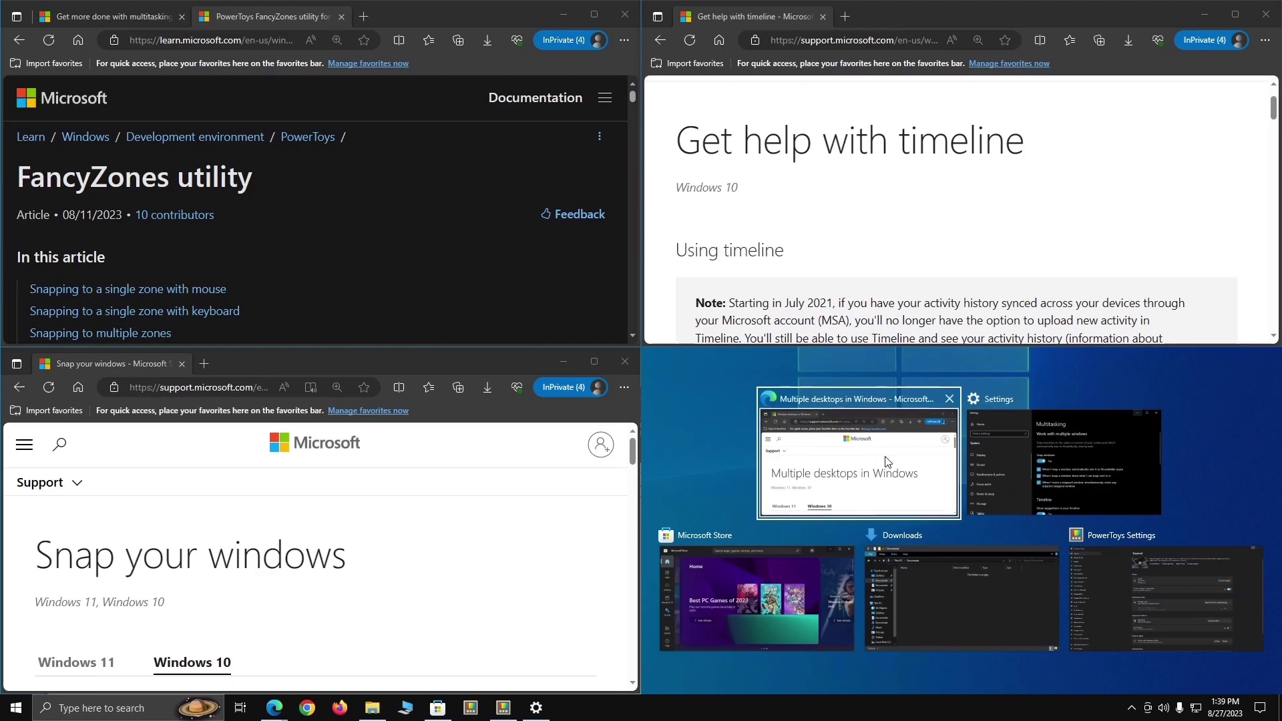
click(916, 468)
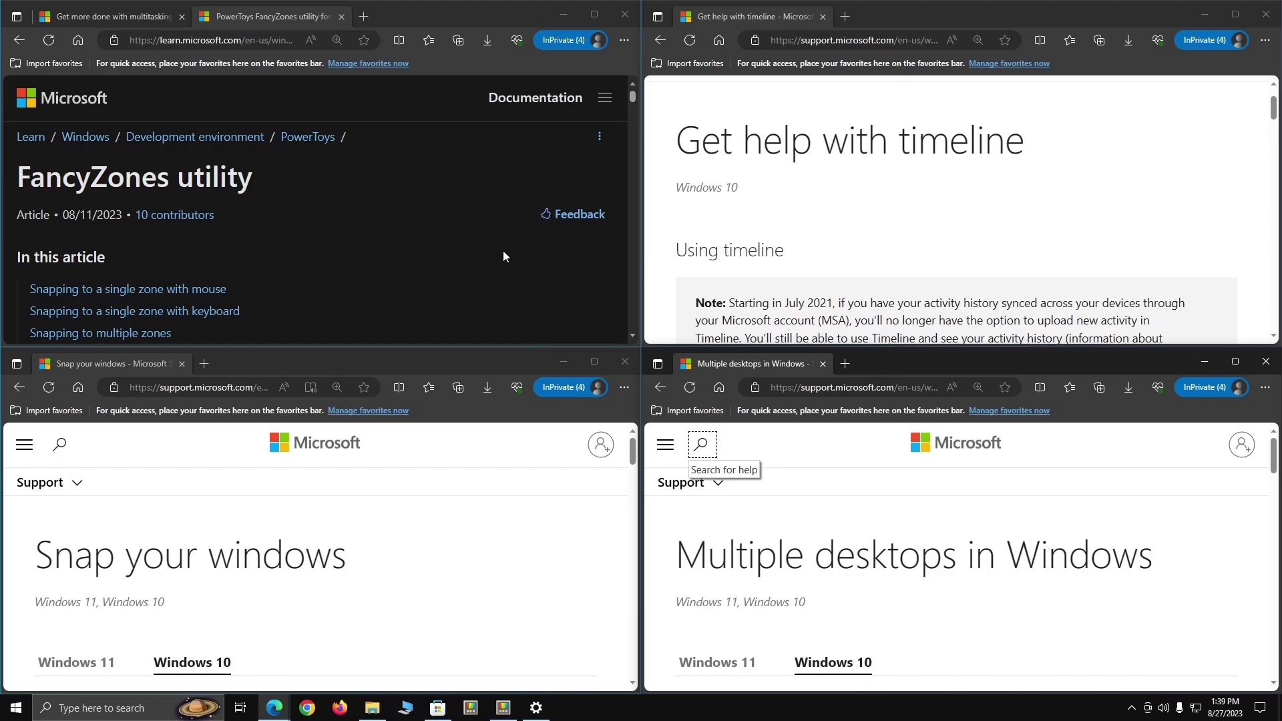
Step: Look through the pages in the four snapped Edge windows, switching the FancyZones window to its "Get more done with multitasking" page
click(434, 486)
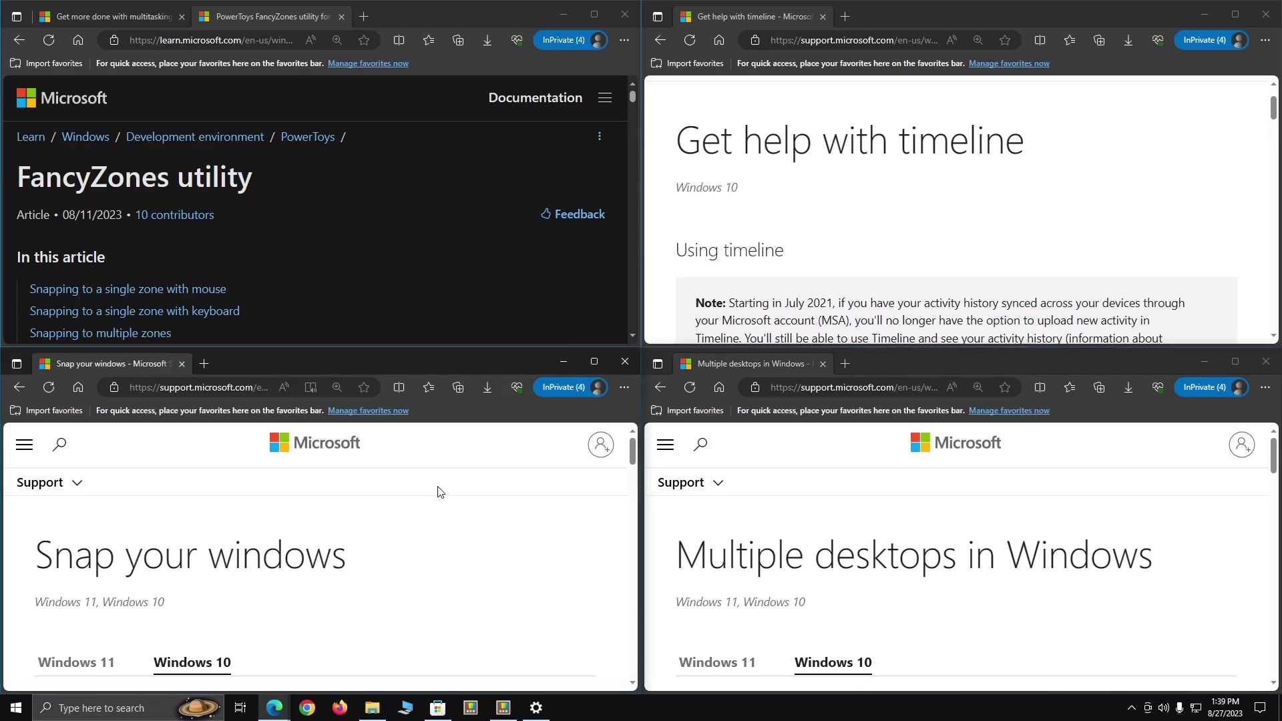
scroll(427, 539, down, 2)
scroll(429, 540, up, 1)
click(460, 242)
scroll(460, 241, down, 2)
scroll(460, 241, up, 1)
click(106, 16)
click(997, 228)
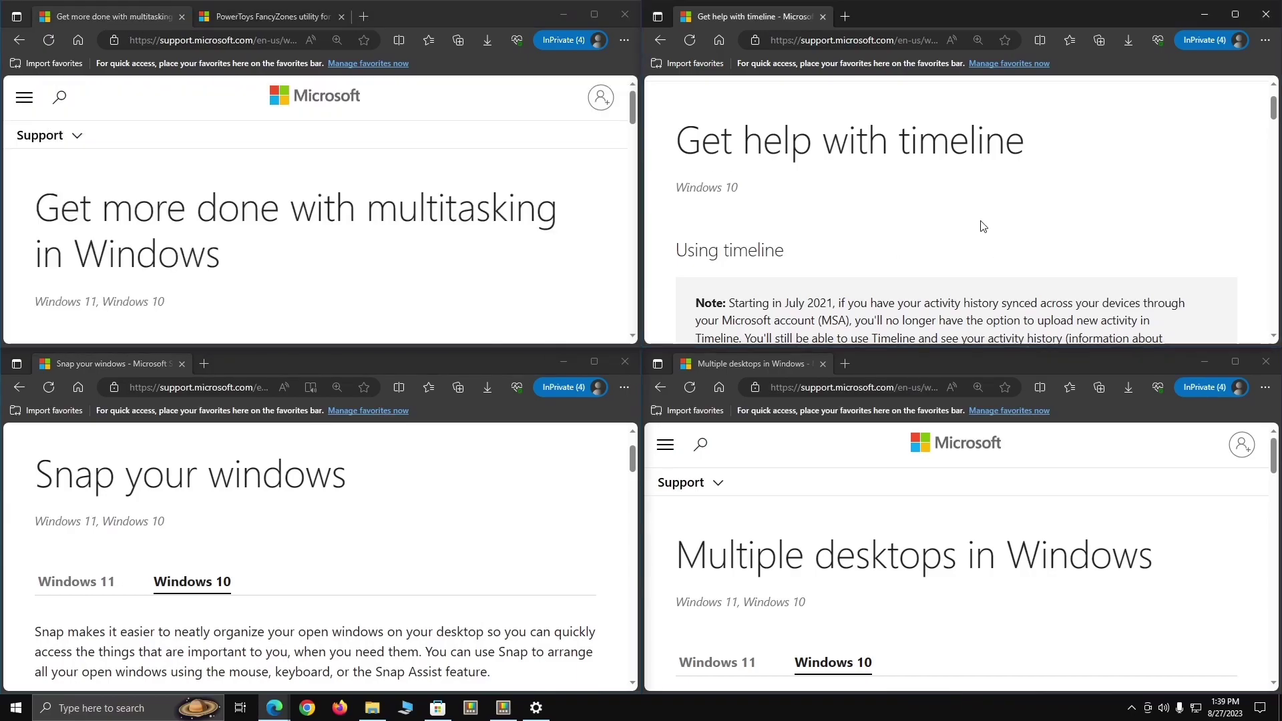
scroll(983, 226, down, 2)
scroll(981, 224, up, 2)
click(1093, 527)
scroll(1093, 527, down, 2)
scroll(1093, 527, up, 2)
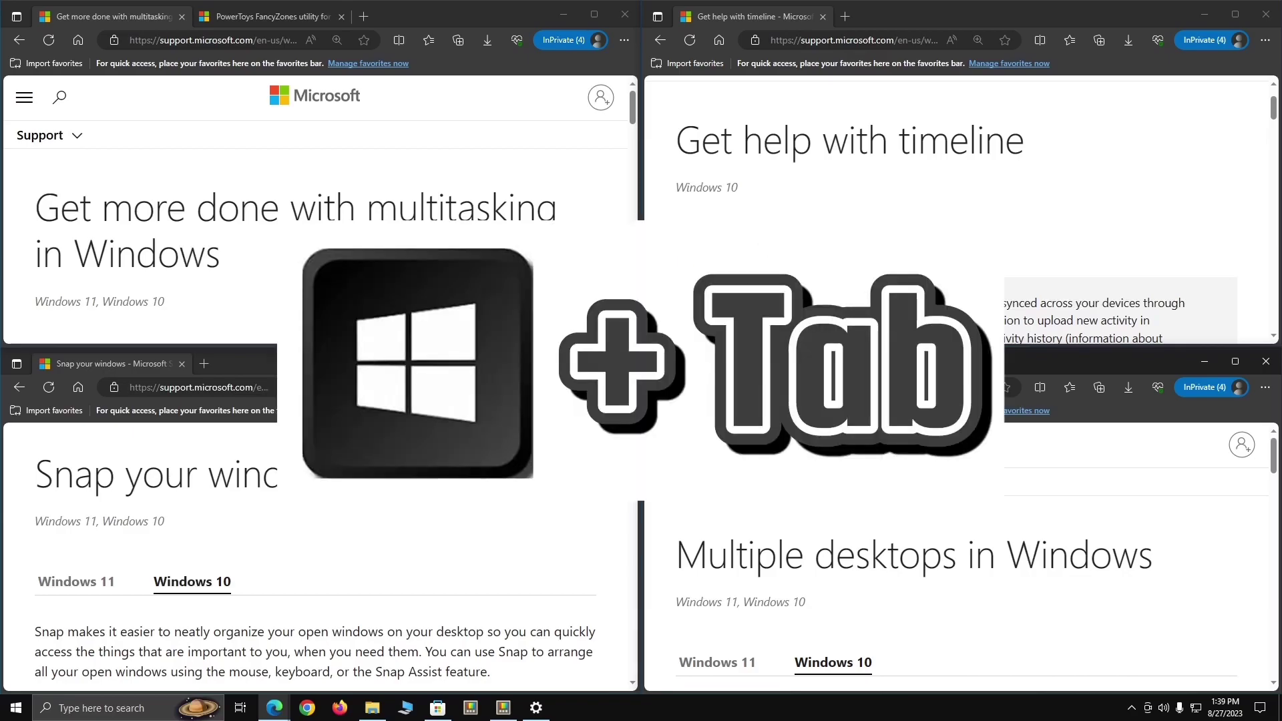
Step: Create a second virtual desktop from Task View and switch to Desktop 2
key(super+Tab)
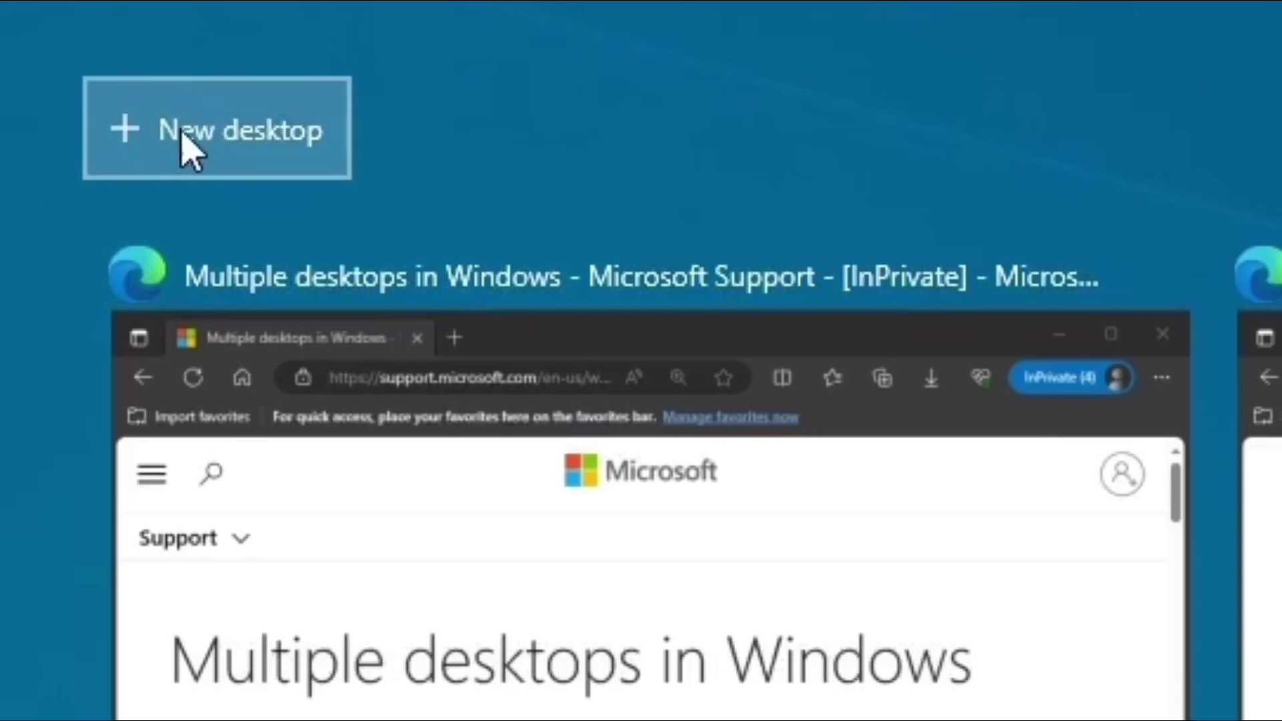
click(247, 133)
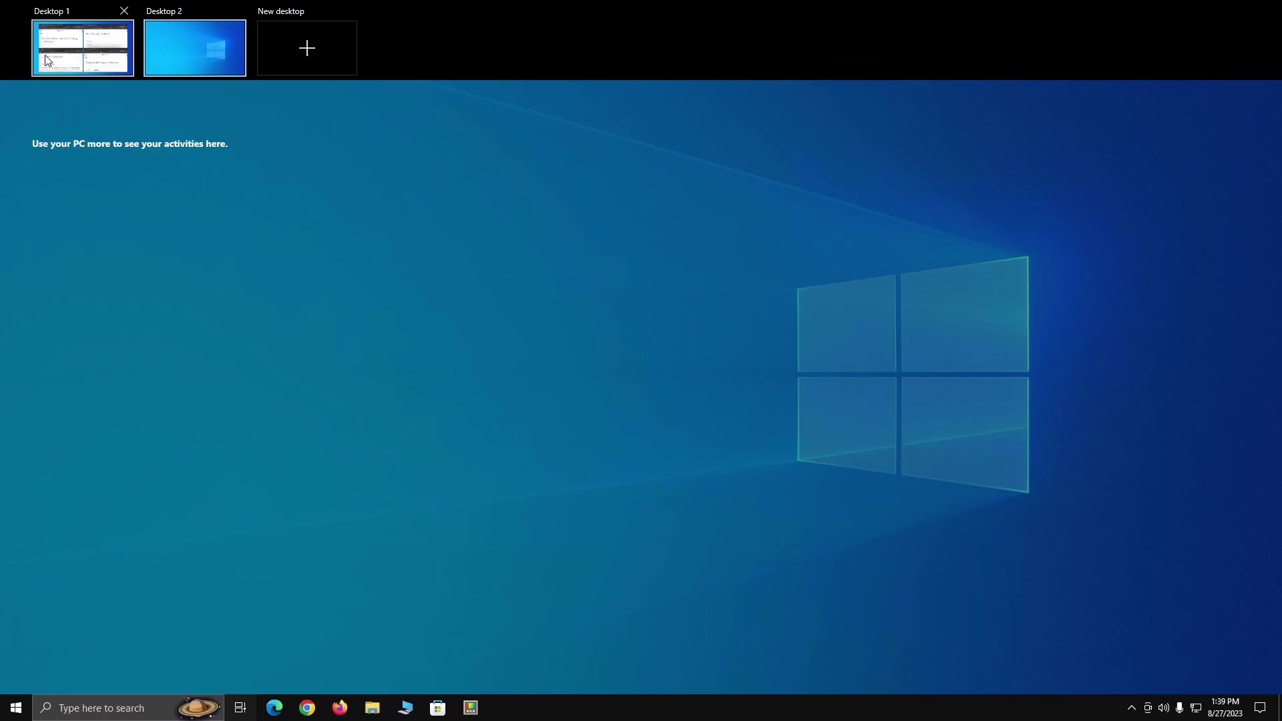
click(185, 51)
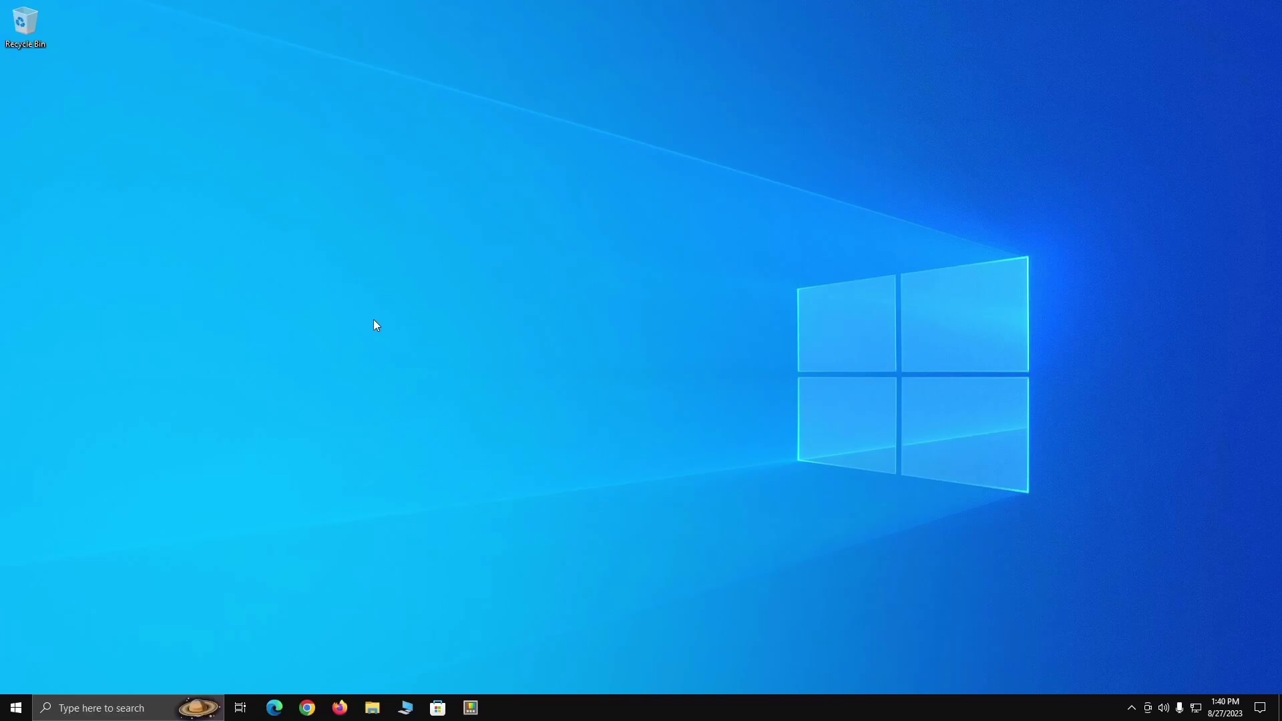
Step: Return to Desktop 1 and set the virtual desktops taskbar option in the Multitasking settings to show windows open on All desktops
key(super+Tab)
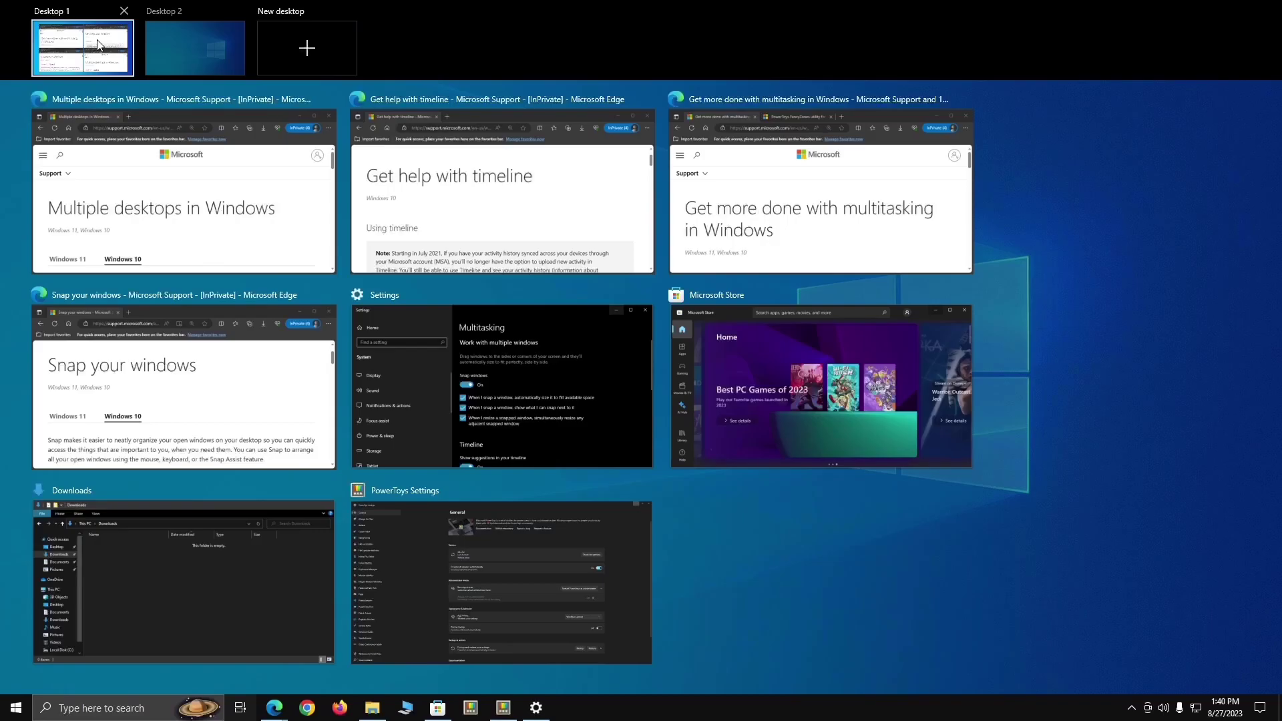
click(98, 41)
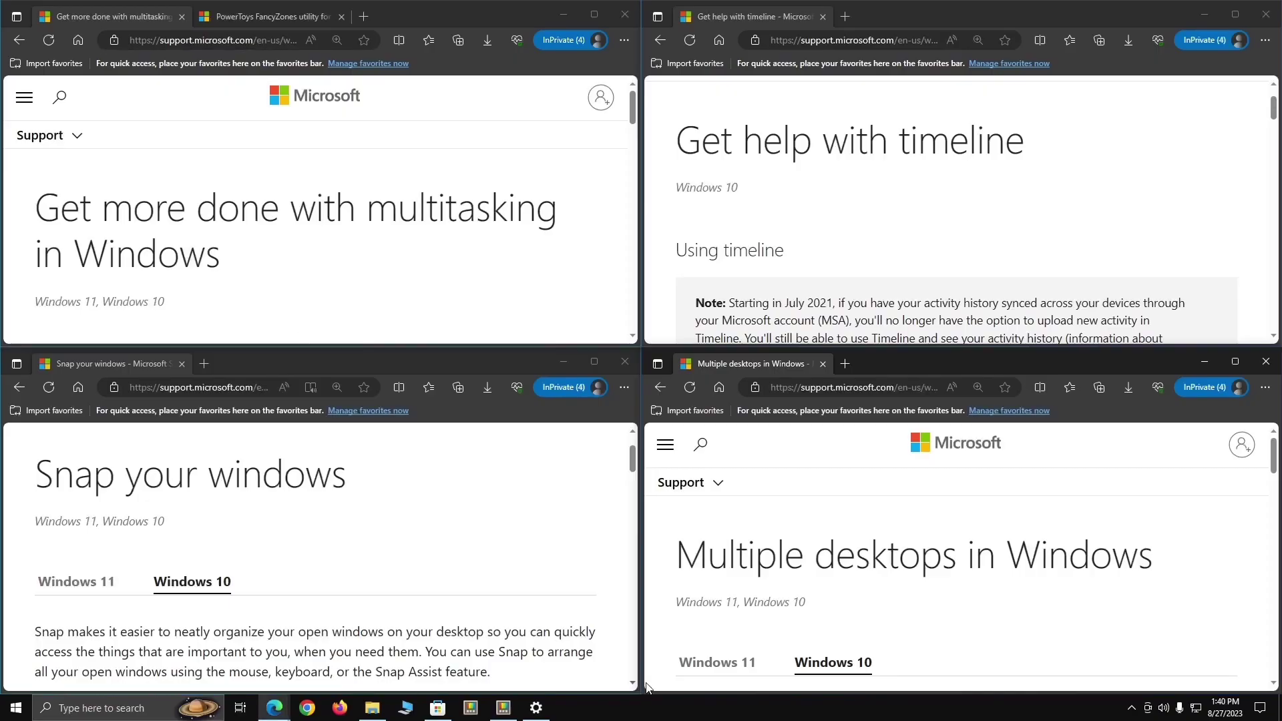
click(544, 717)
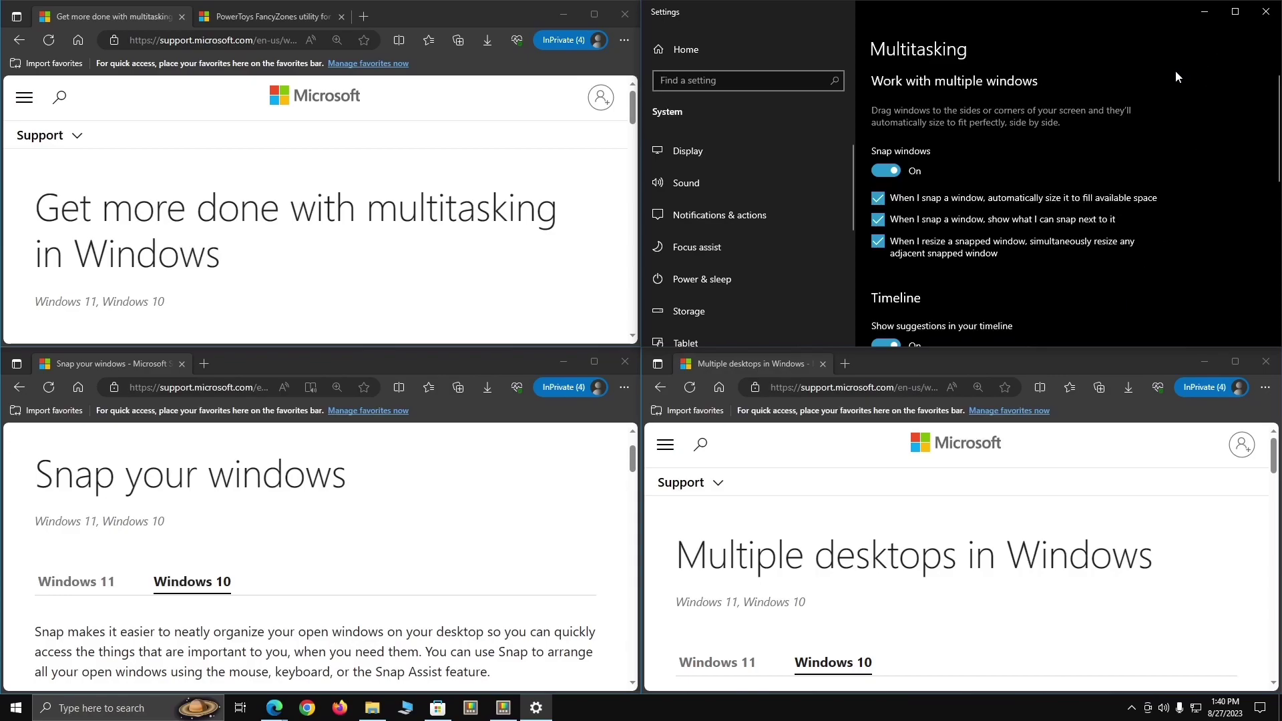
scroll(1175, 119, down, 1)
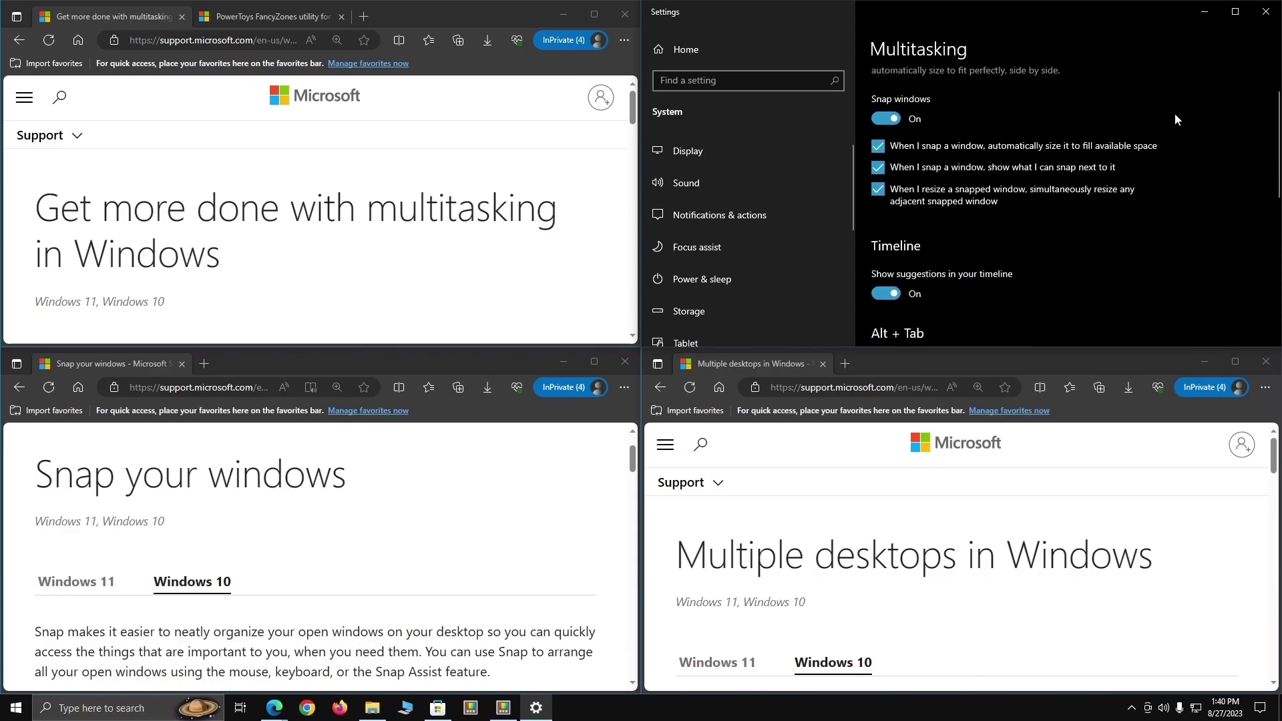
scroll(1175, 119, down, 2)
scroll(1175, 116, down, 3)
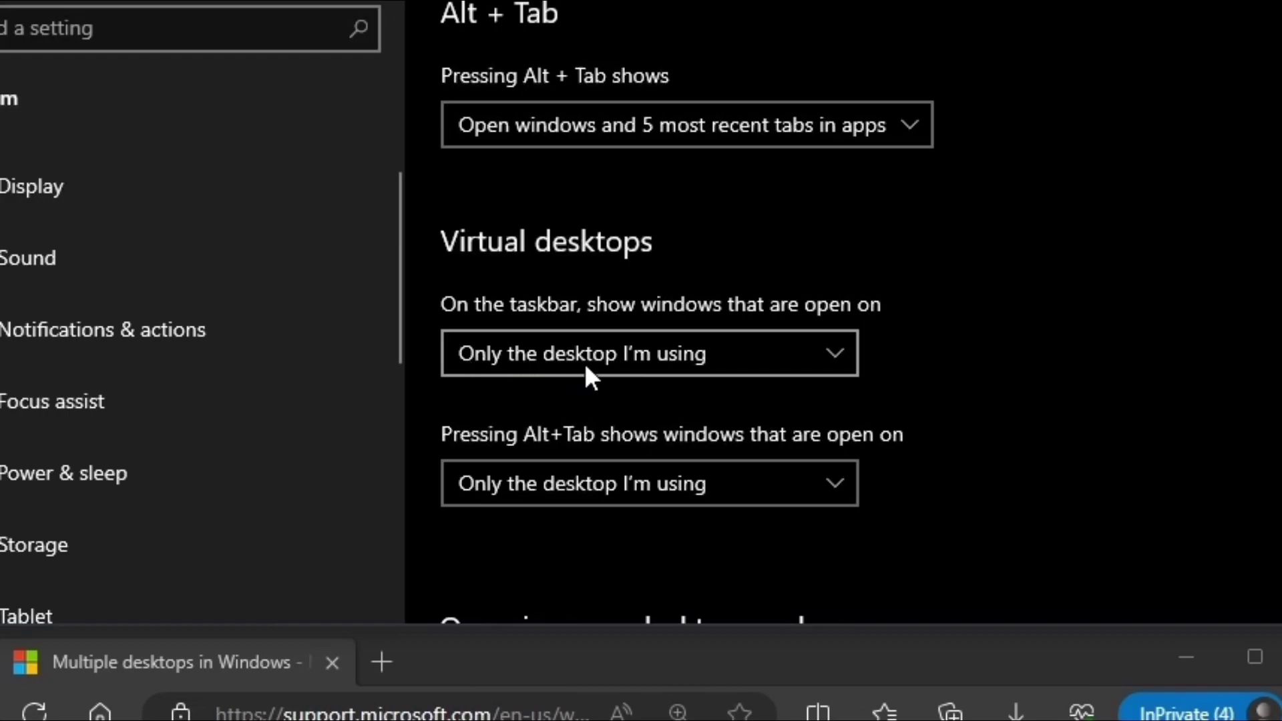
click(735, 358)
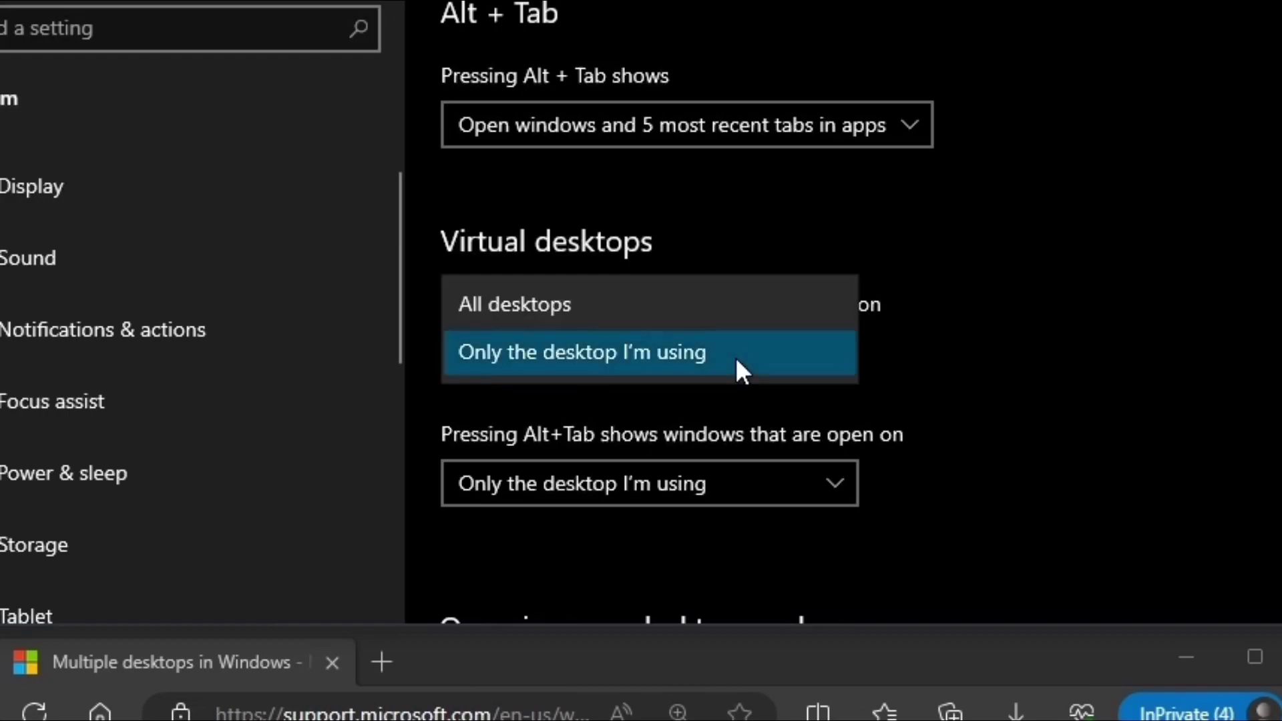
click(565, 304)
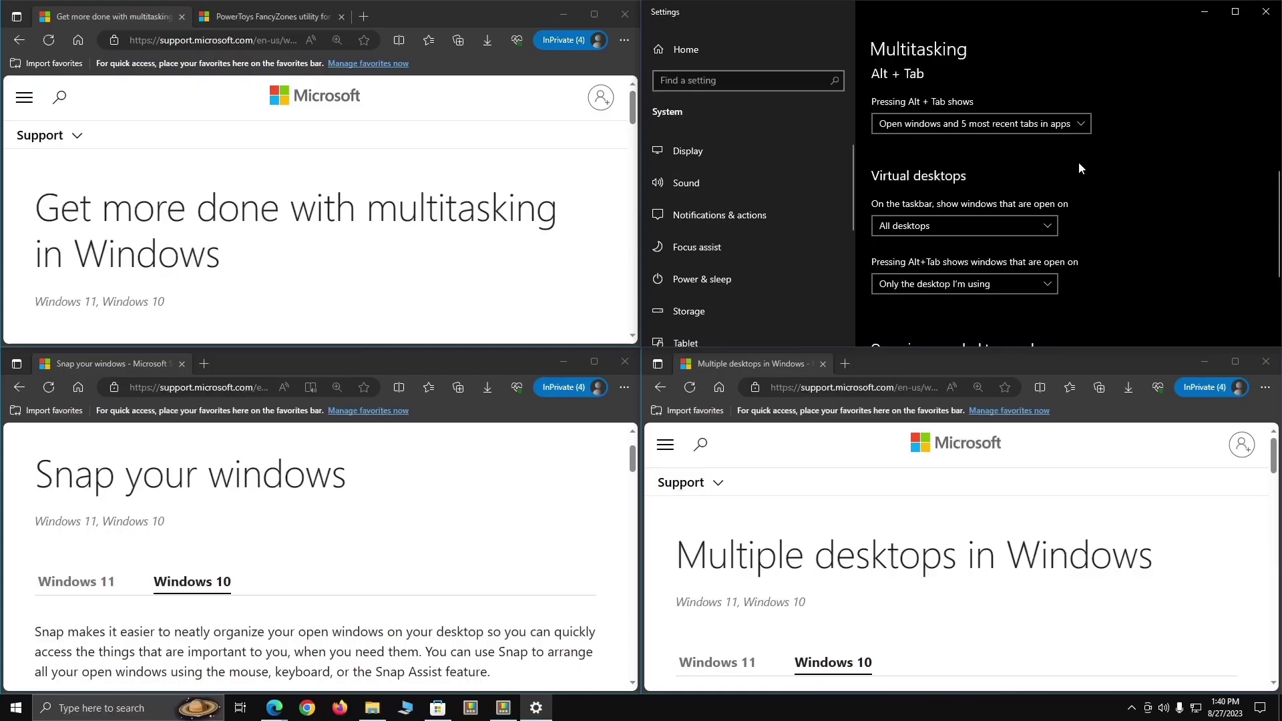
Step: Switch to Desktop 2, preview the Edge windows from its taskbar, and return to Desktop 1
key(super+Tab)
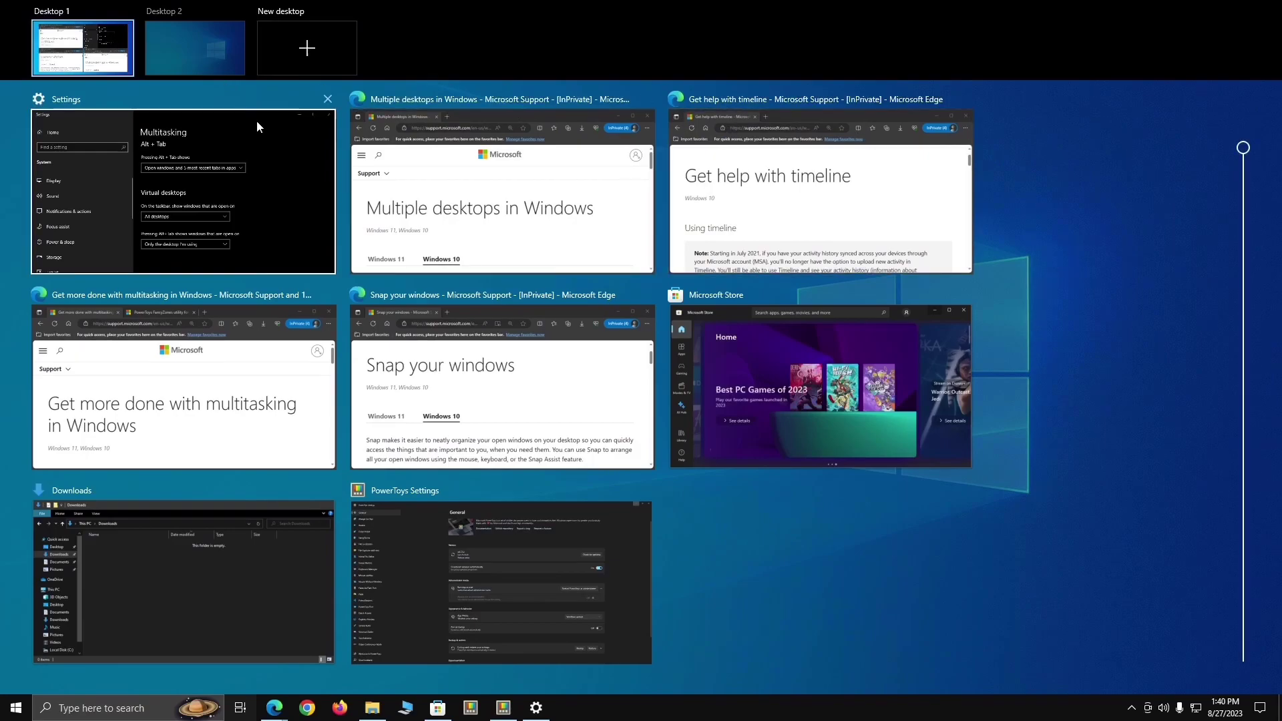
click(194, 48)
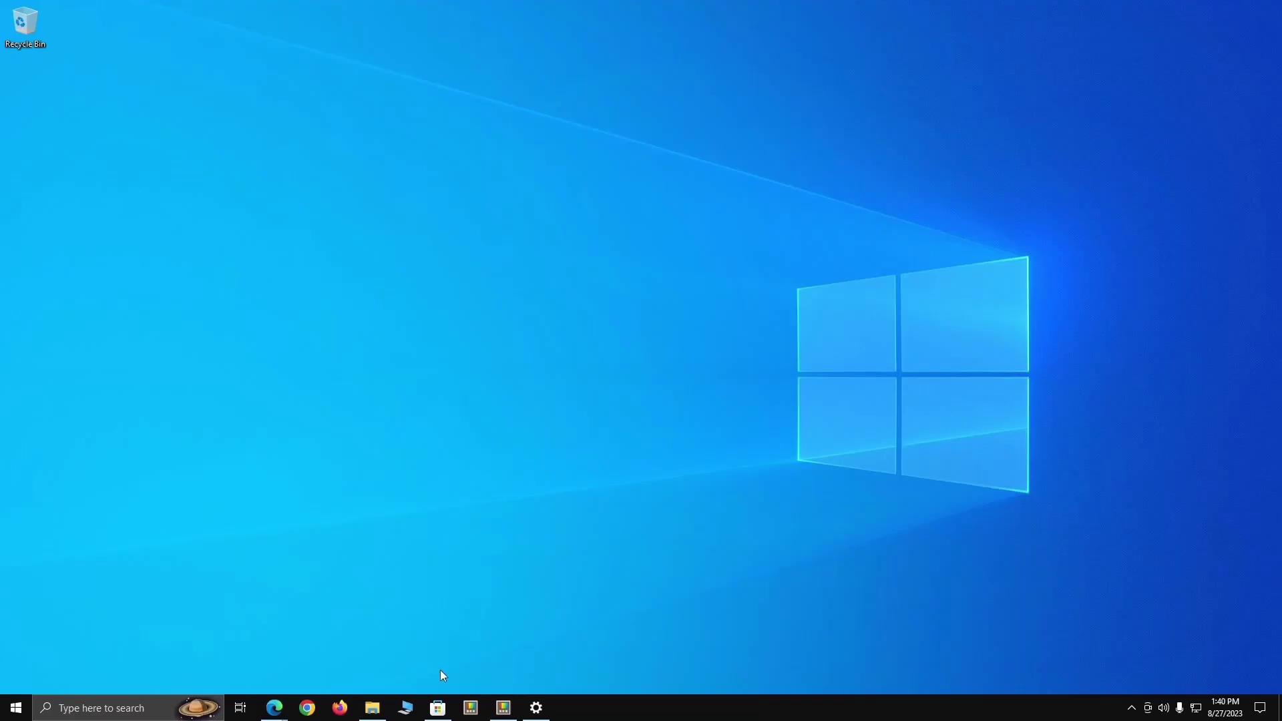
mouse_move(280, 707)
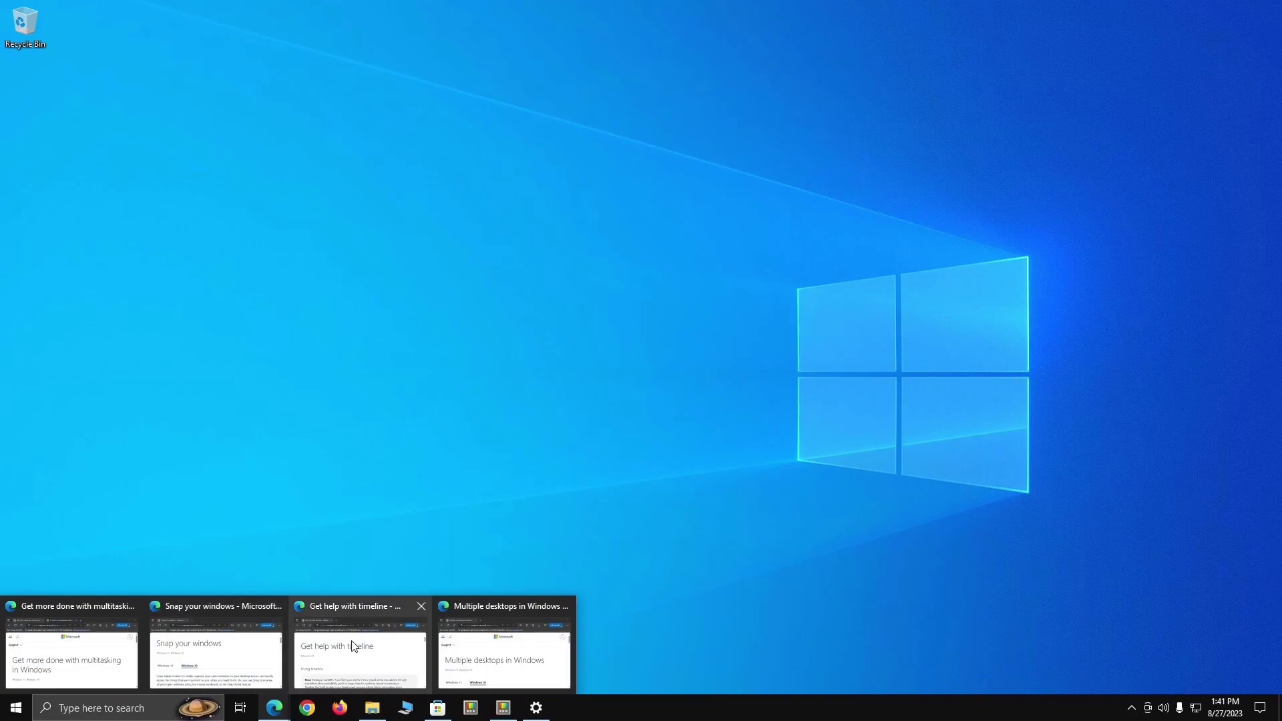
key(super+Tab)
click(82, 45)
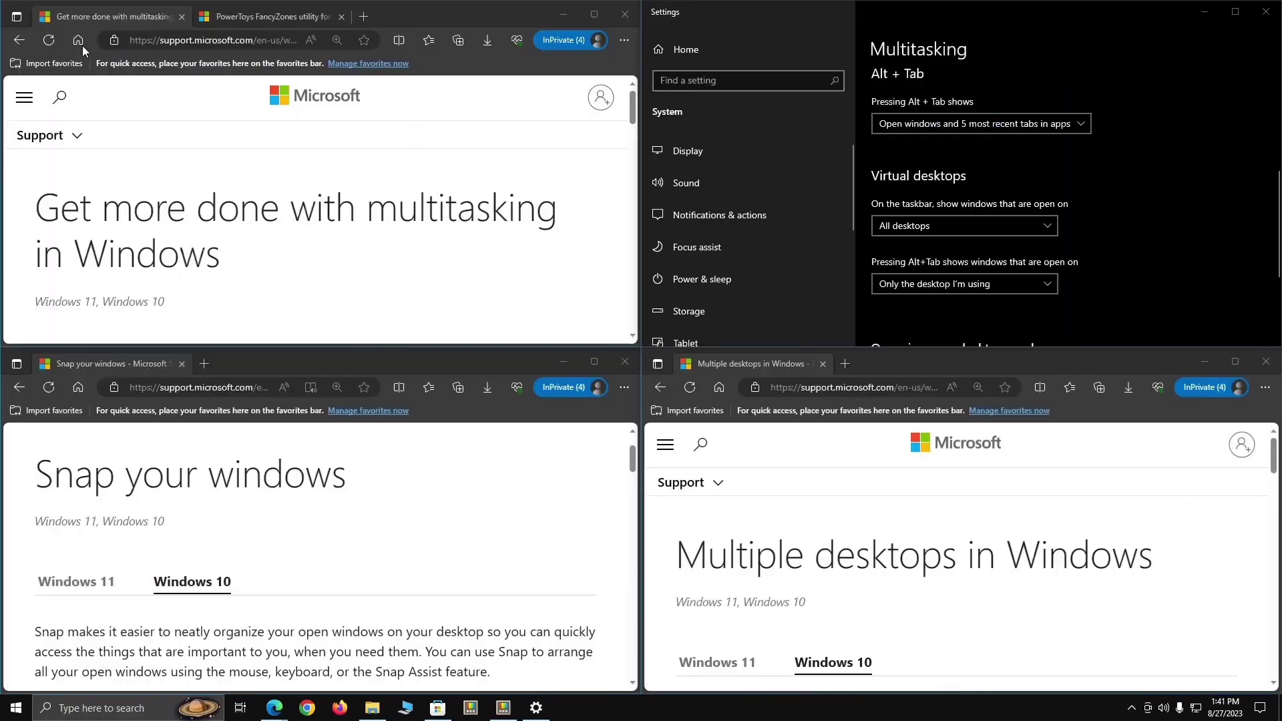
Step: Set the taskbar to show windows from "Only the desktop I'm using", check the taskbar on Desktop 2, and return to Desktop 1
click(979, 225)
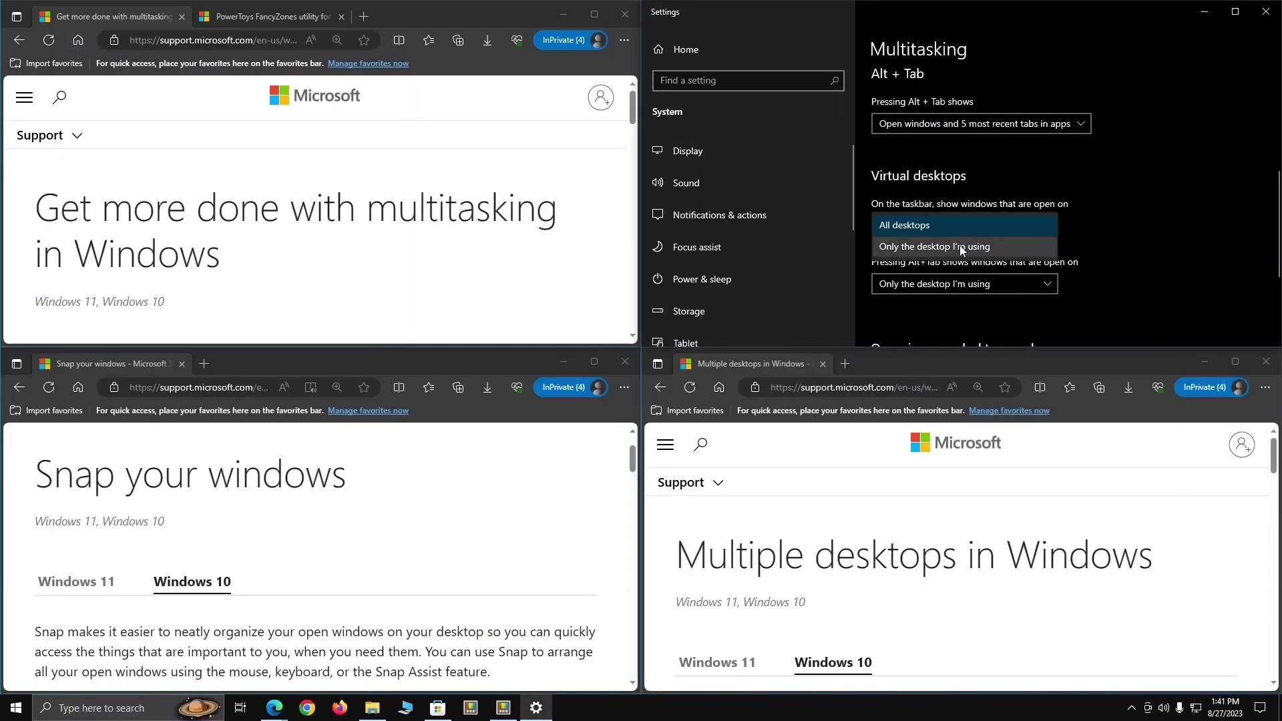
click(960, 246)
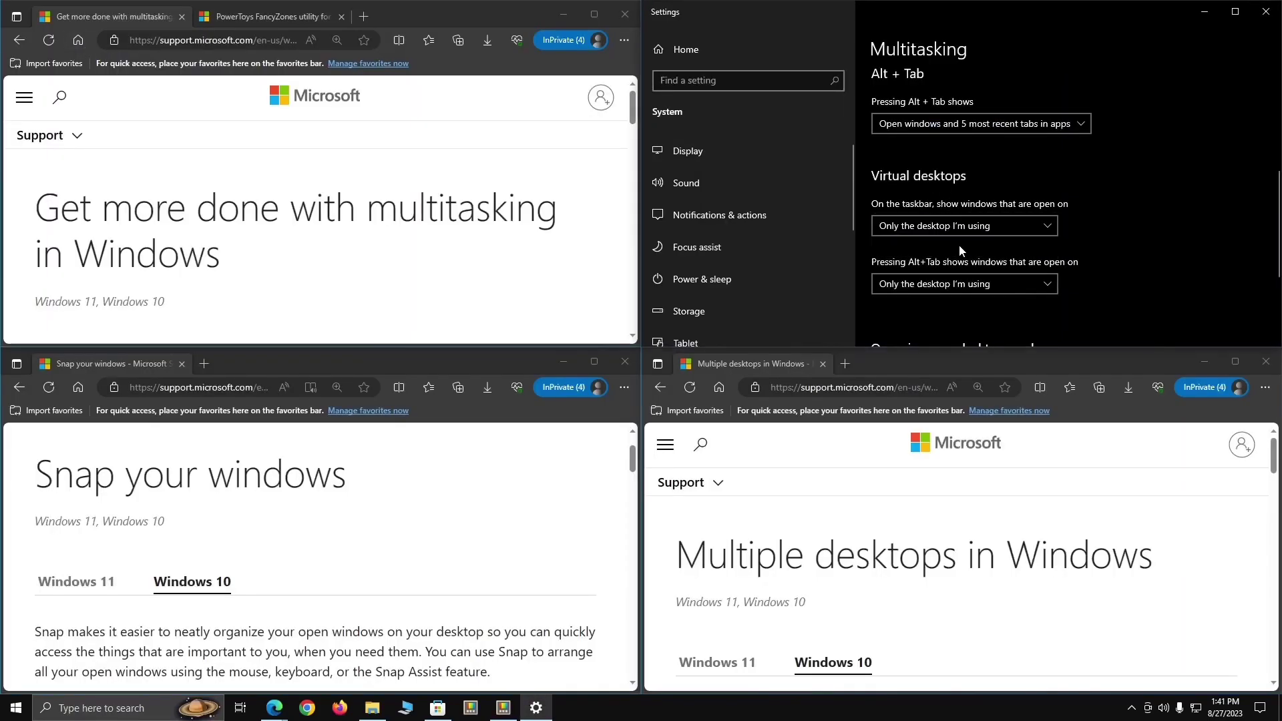
key(super+Tab)
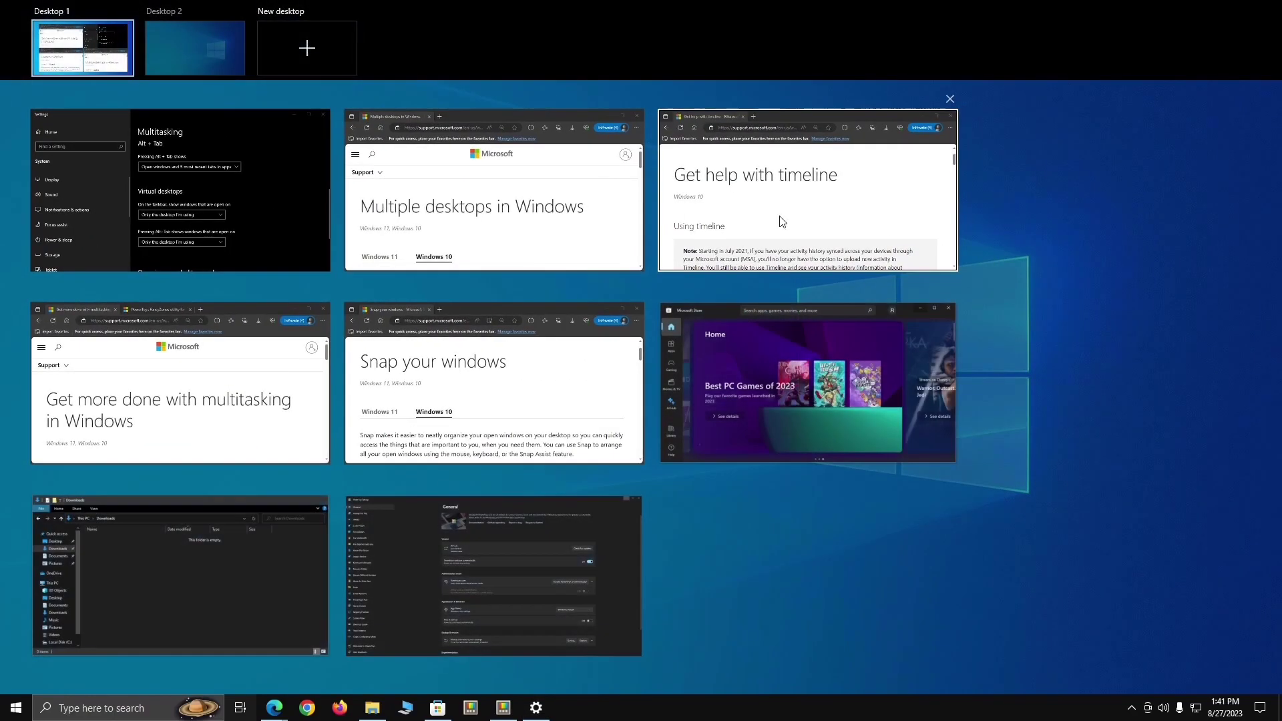
click(184, 55)
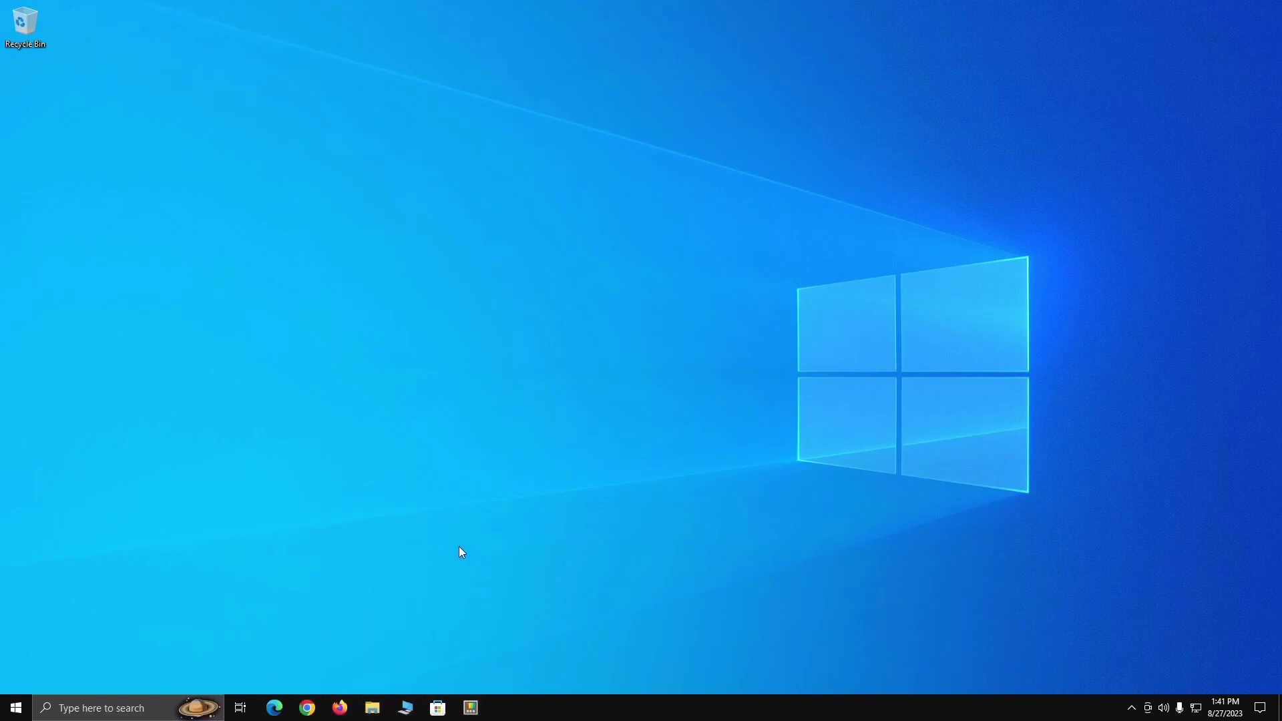
key(super+Tab)
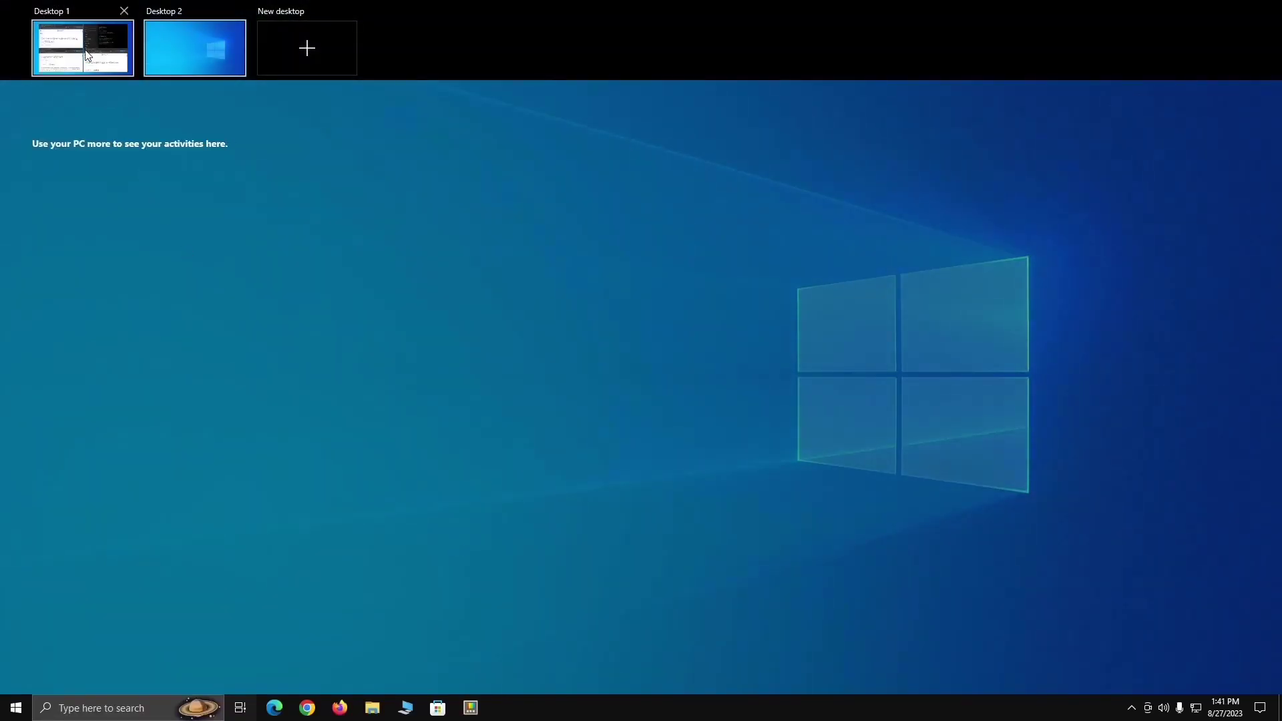
click(81, 47)
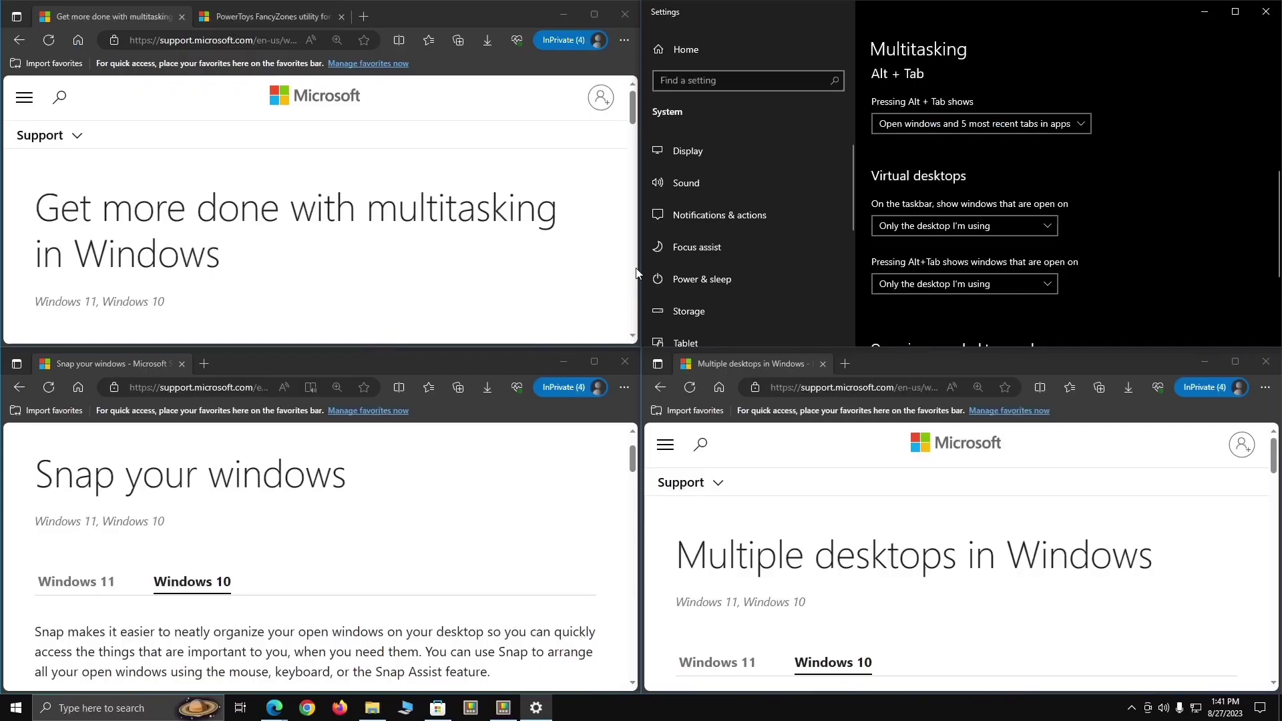
Step: Set both virtual desktop options, for the taskbar and for Alt+Tab, to show windows open on All desktops
click(988, 227)
click(981, 199)
click(980, 286)
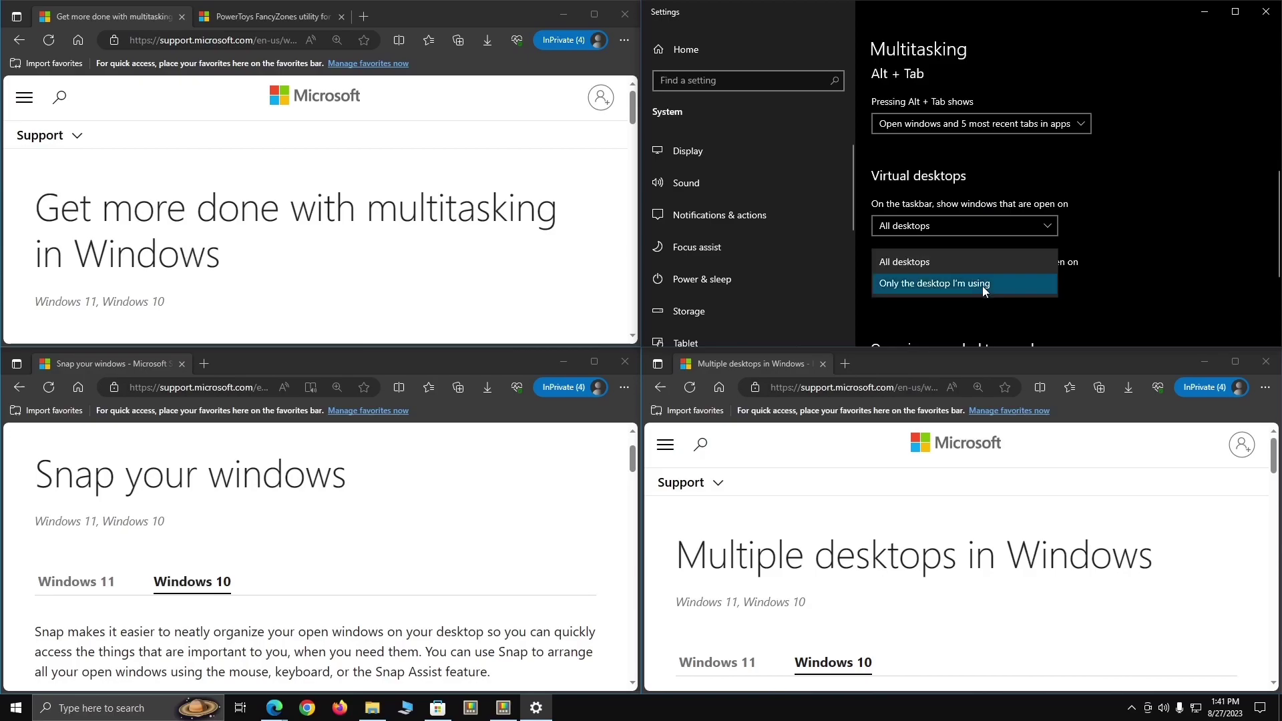
click(939, 259)
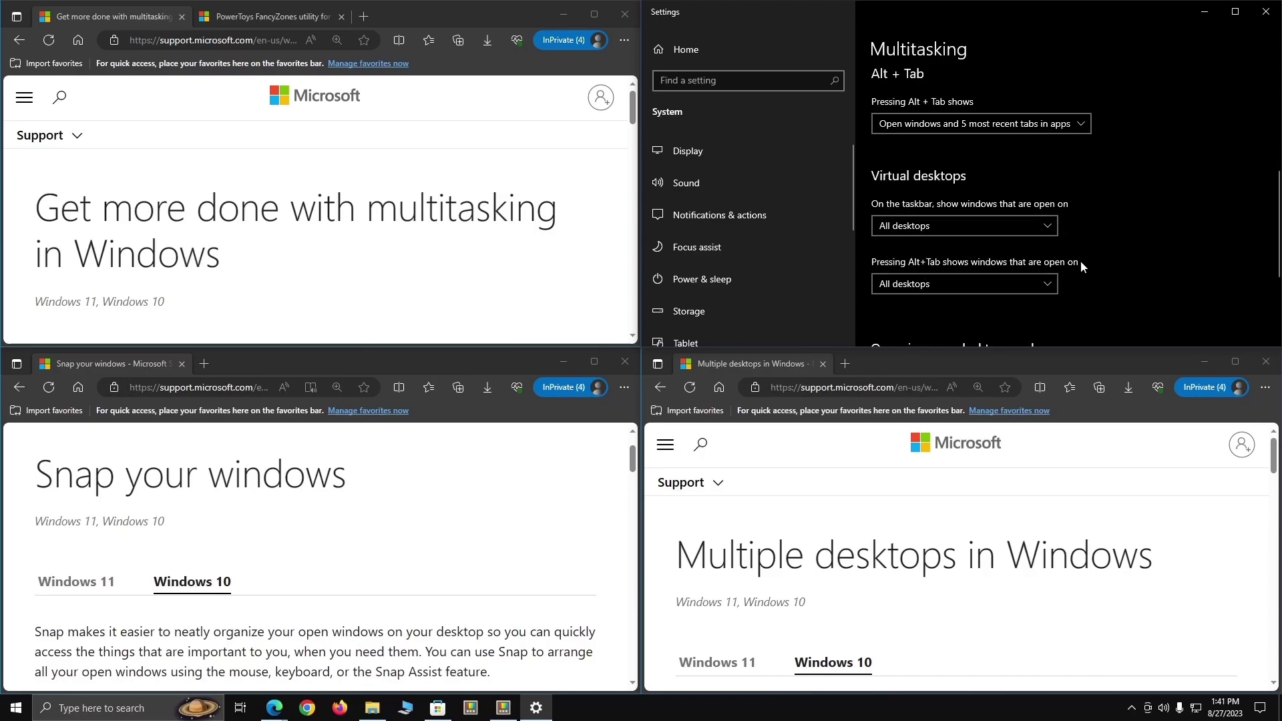
Step: Switch to Desktop 2, preview the Microsoft Store window from its taskbar, and return to Desktop 1
key(super+Tab)
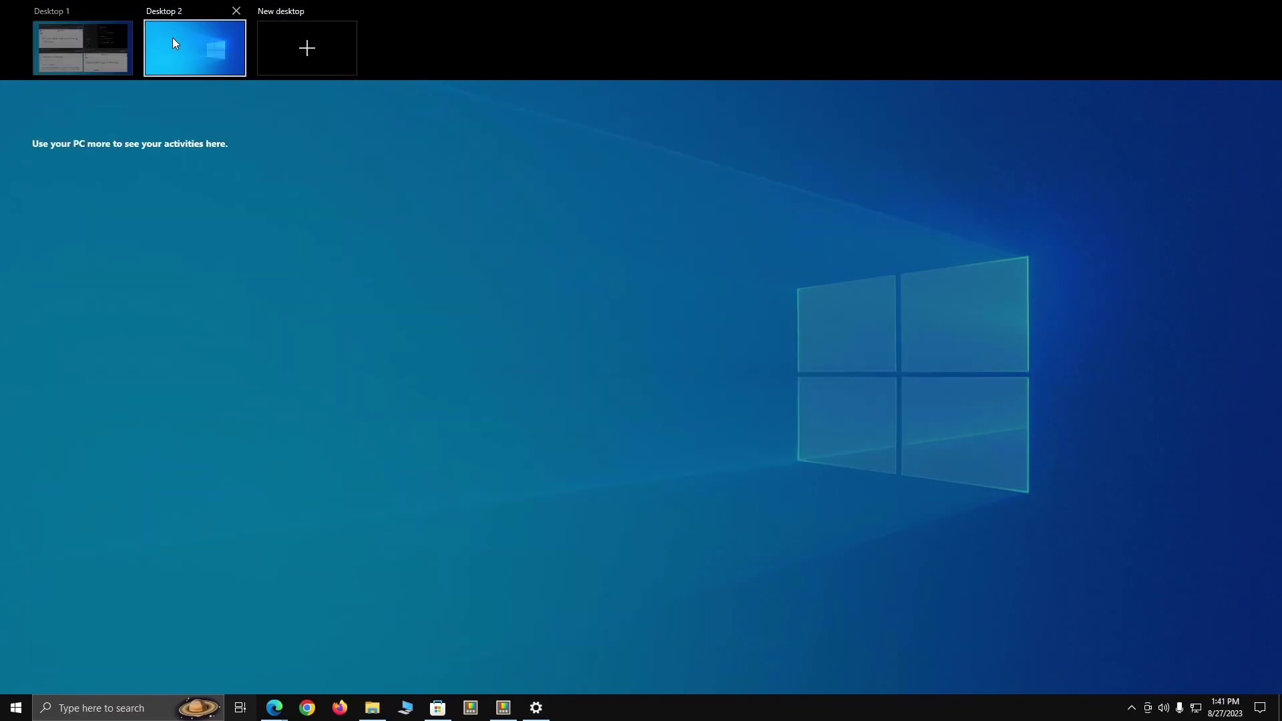
click(172, 38)
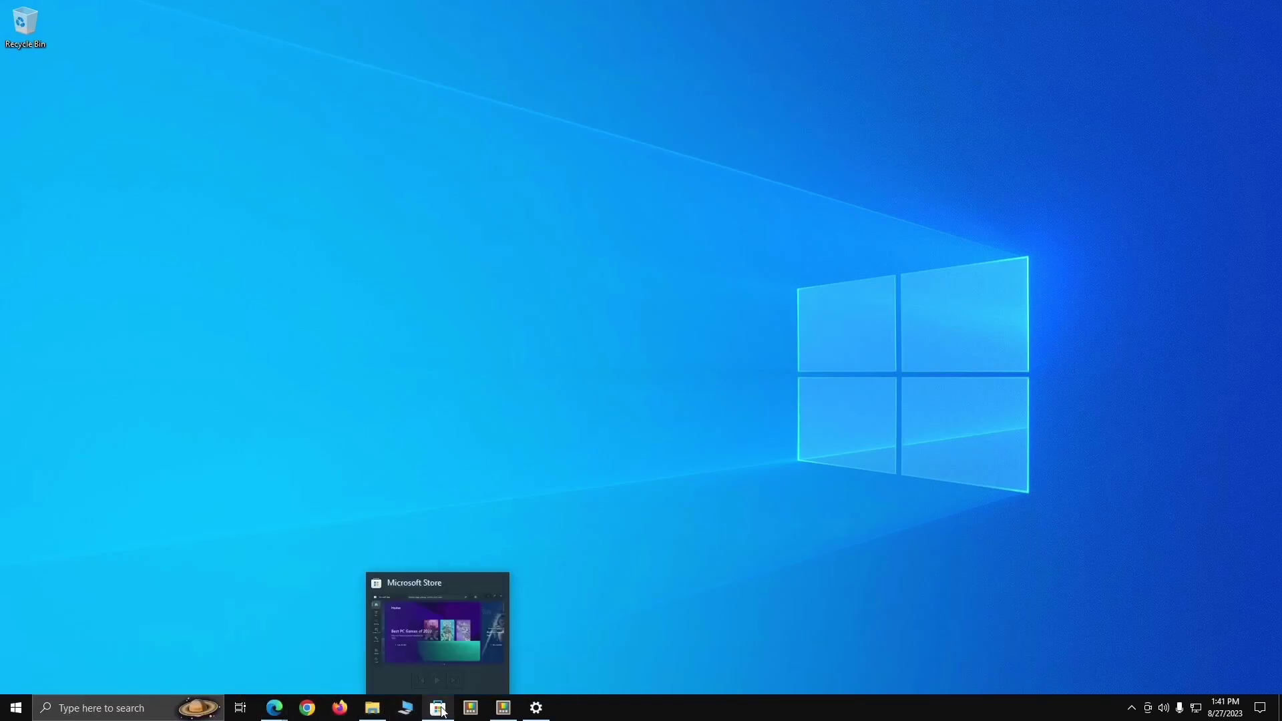
click(387, 395)
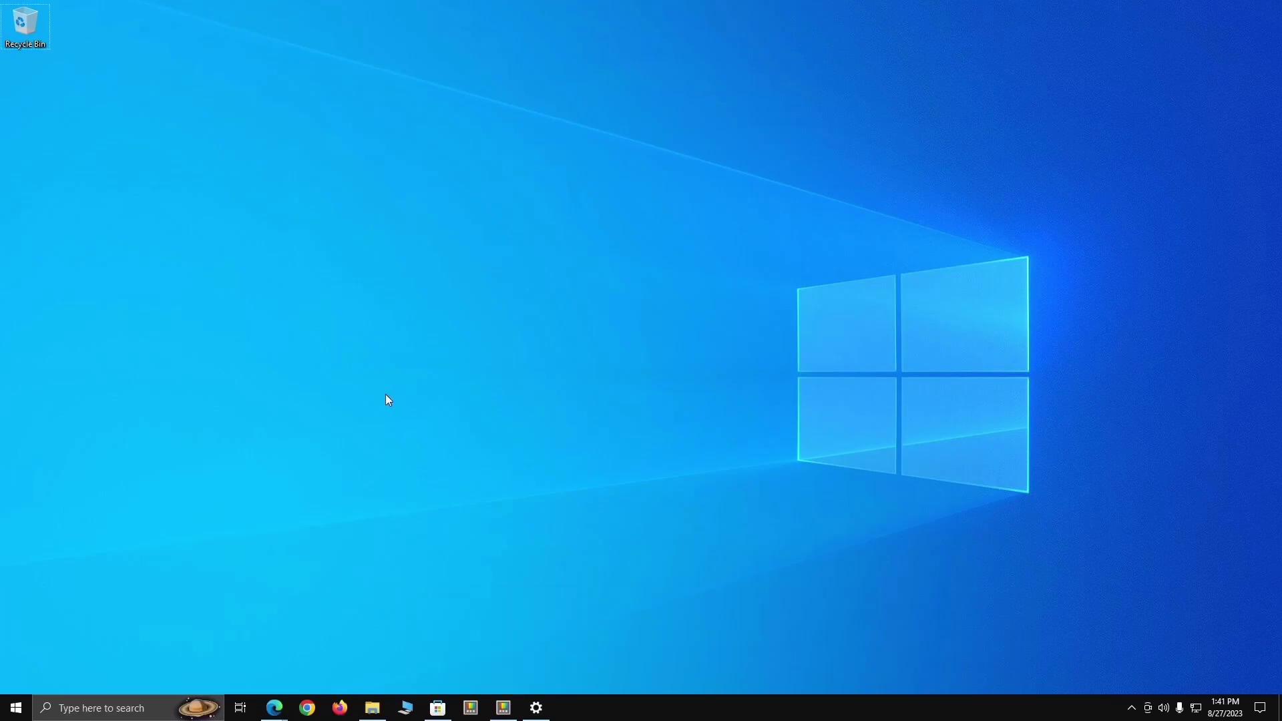
key(super+Tab)
click(112, 51)
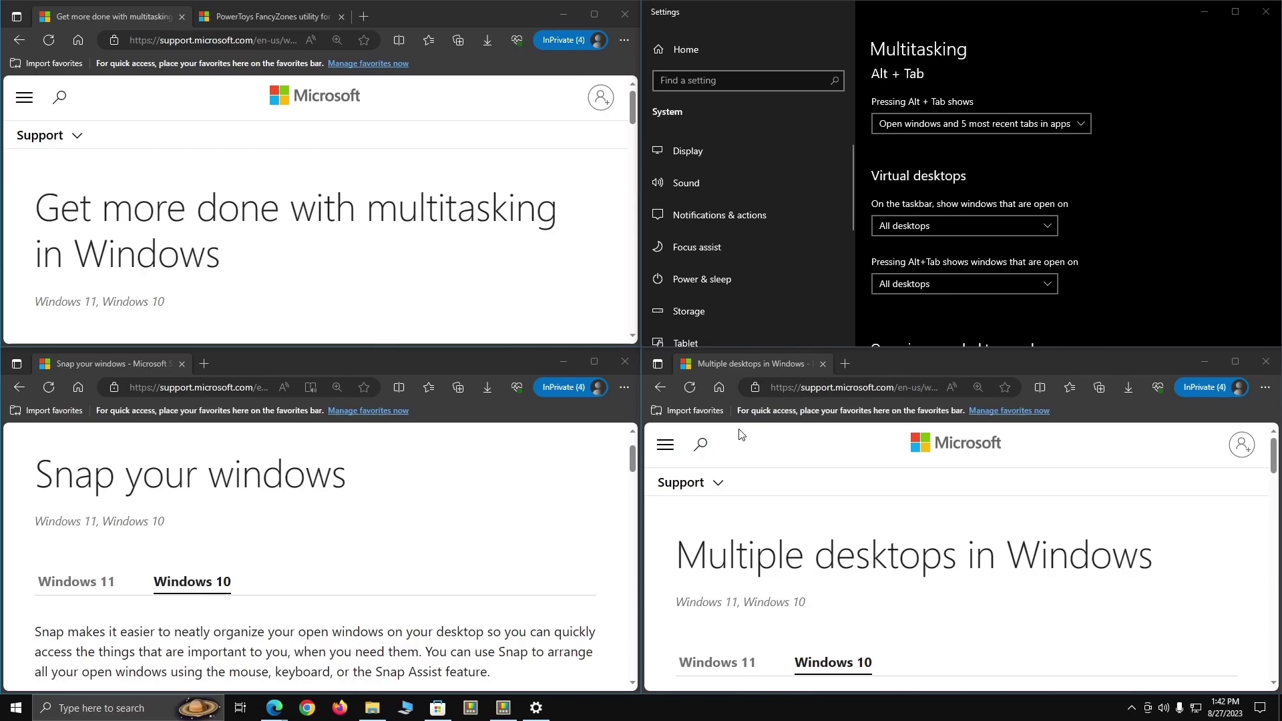
Step: Move the "Multiple desktops in Windows" Edge window from Desktop 1 to Desktop 2 in Task View
key(super+Tab)
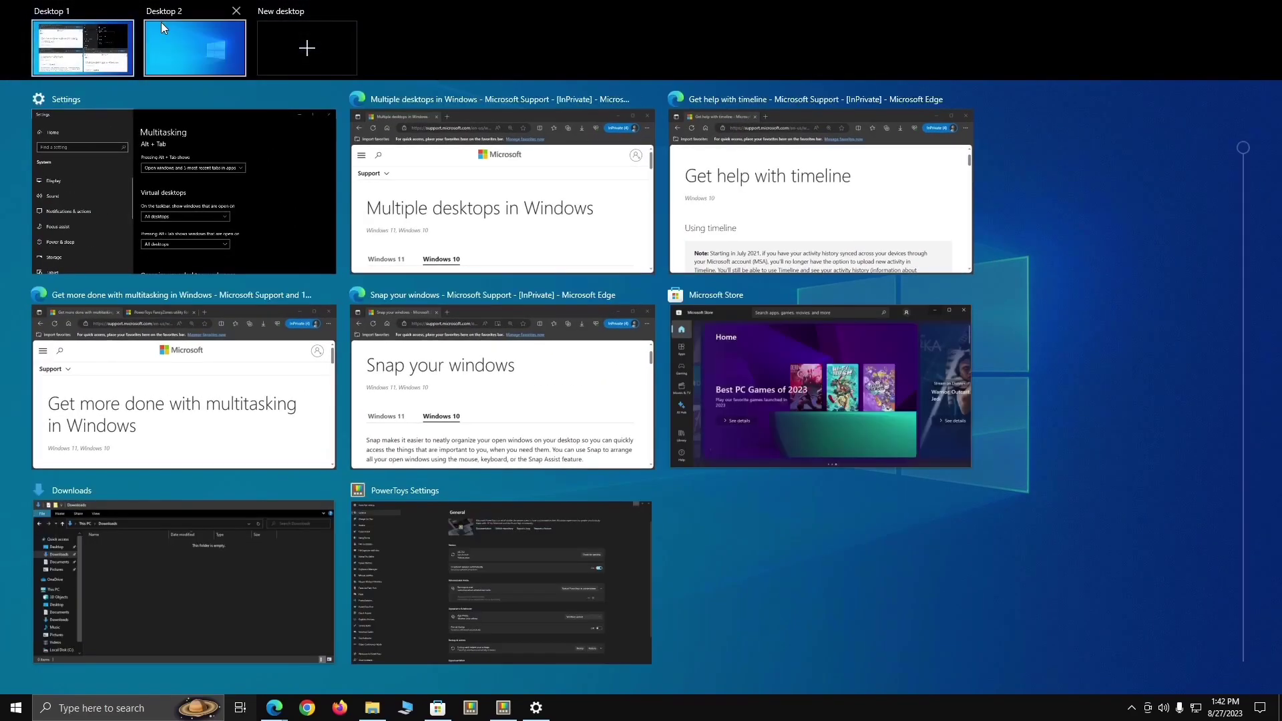
right_click(452, 187)
mouse_move(494, 245)
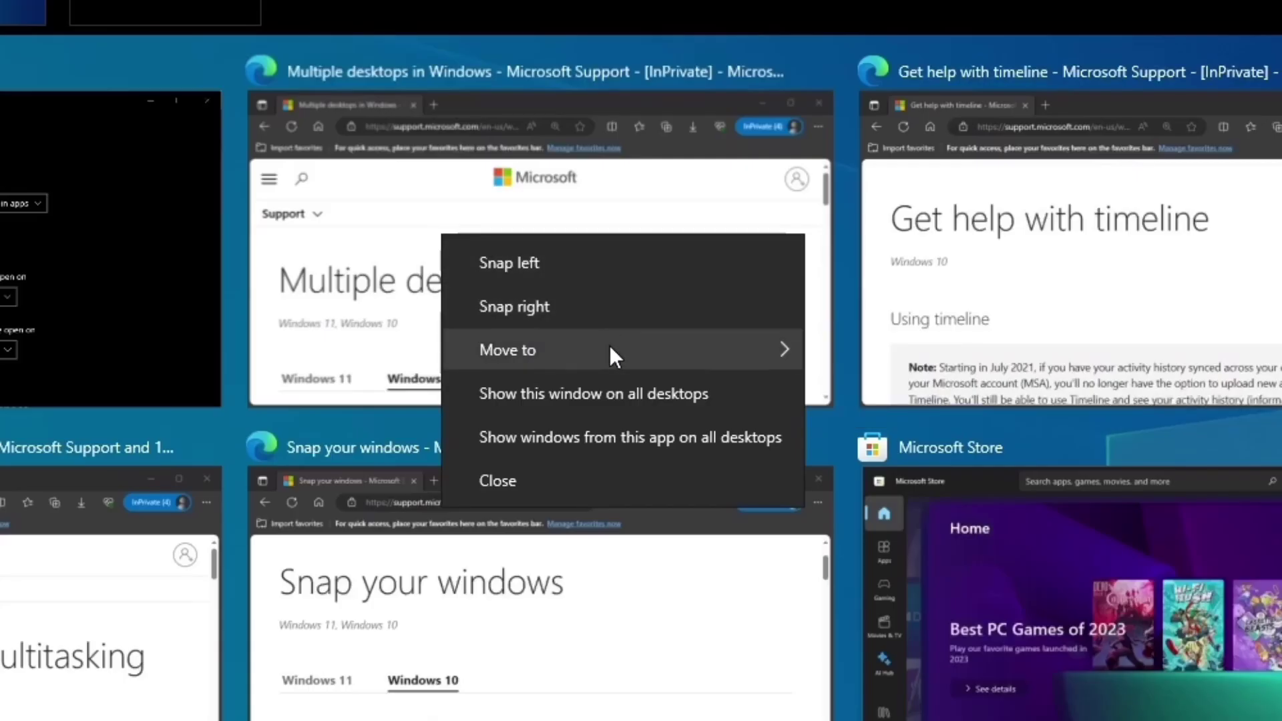
mouse_move(621, 354)
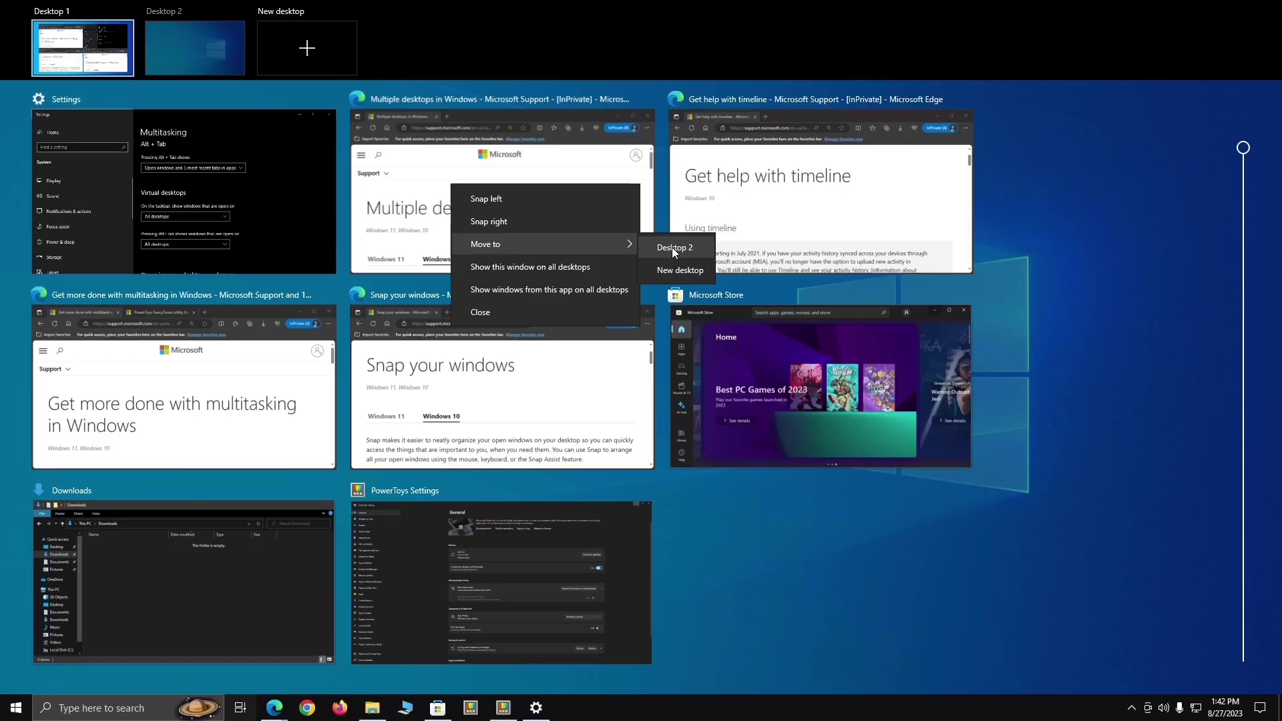
click(671, 247)
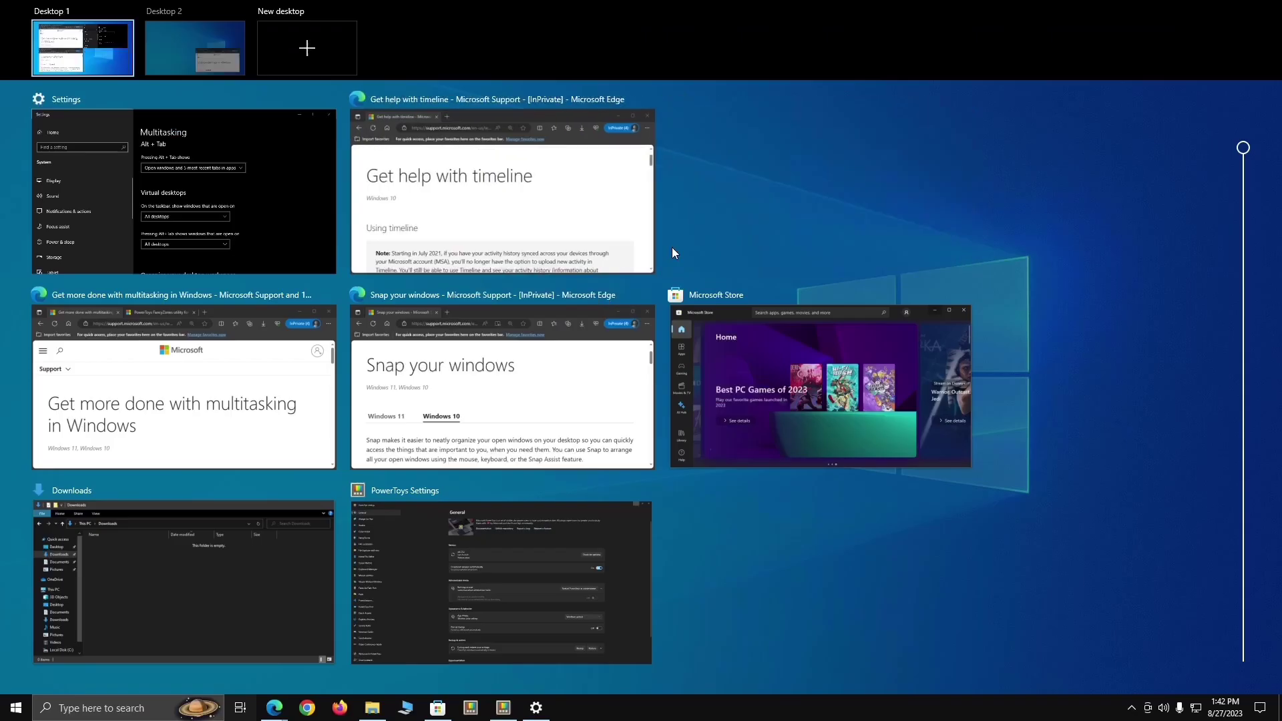
Step: Move the Microsoft Store window from Desktop 1 to Desktop 2 in Task View
right_click(699, 339)
mouse_move(777, 410)
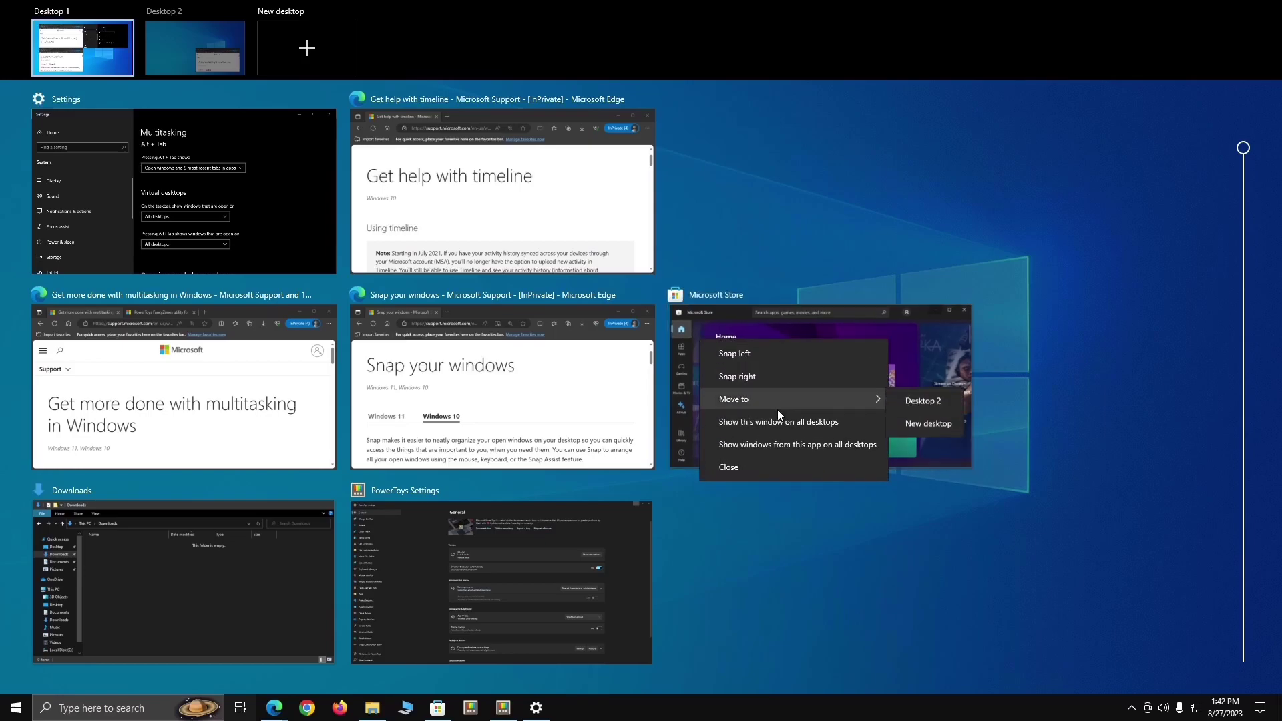
click(920, 403)
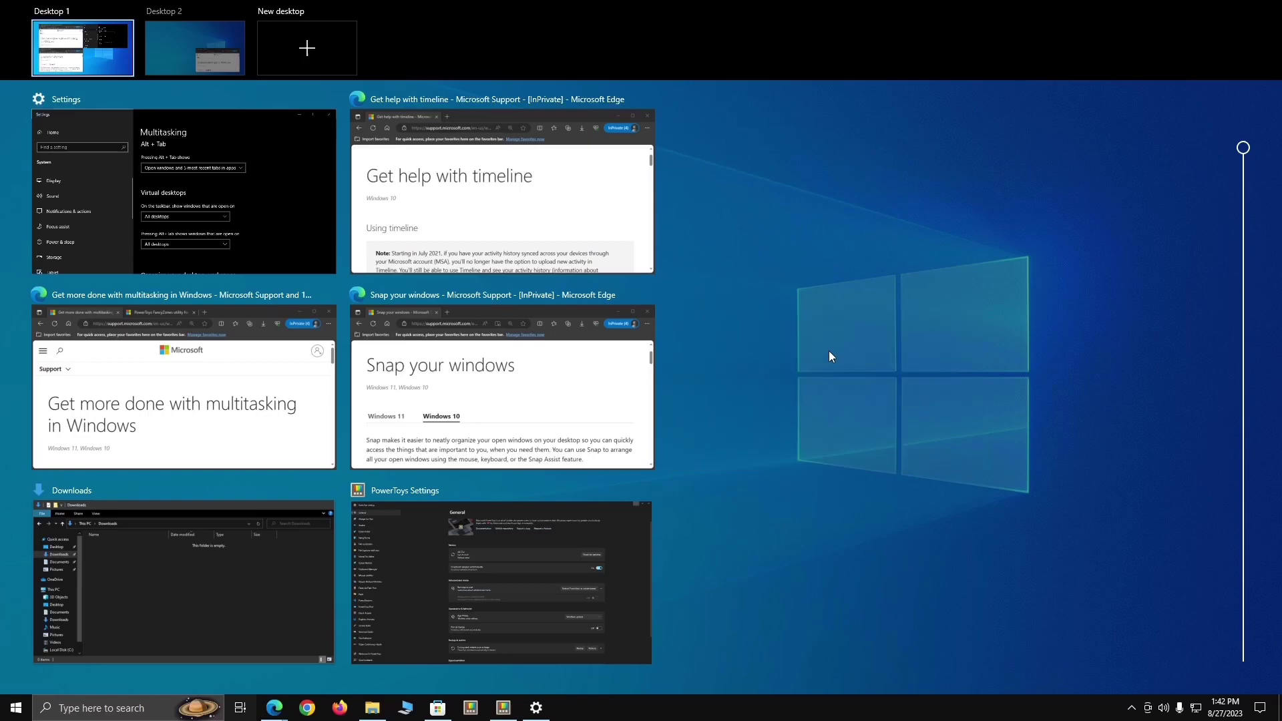
Step: On Desktop 2, unsnap the "Multiple desktops in Windows" window towards the upper middle and the Microsoft Store window towards the upper right
click(177, 40)
drag(964, 362, 595, 138)
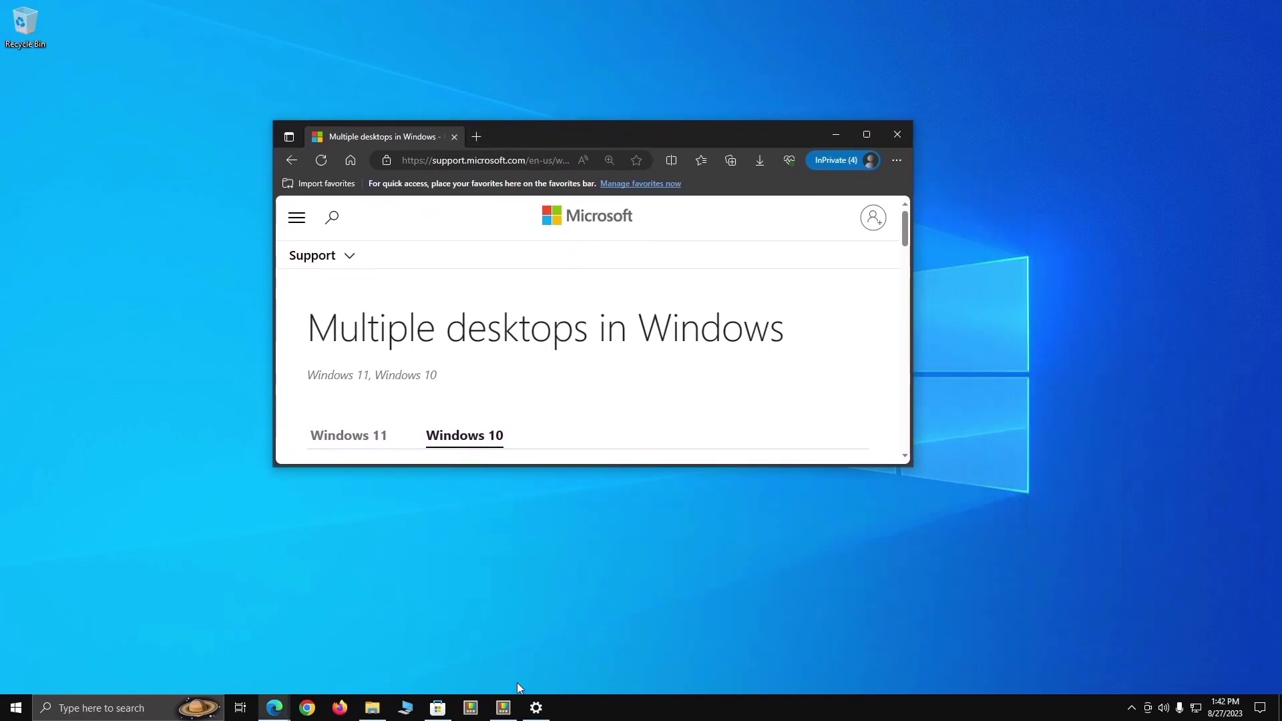
mouse_move(508, 706)
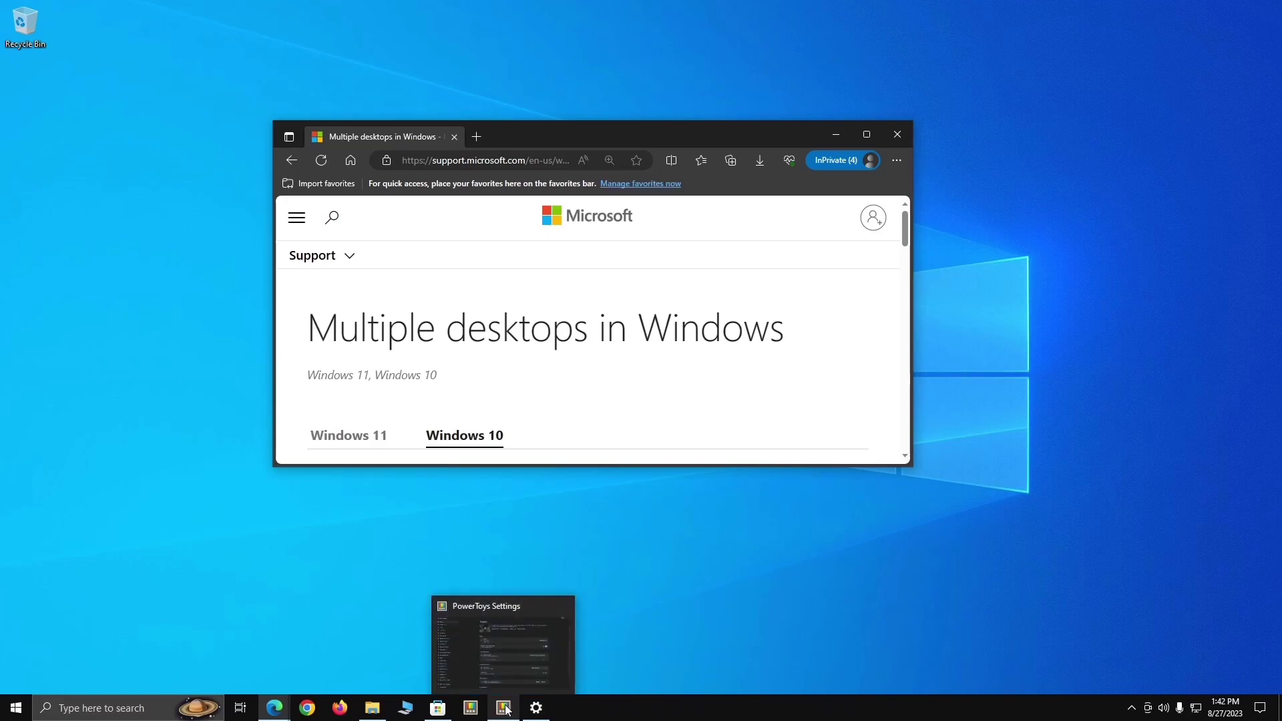
mouse_move(437, 708)
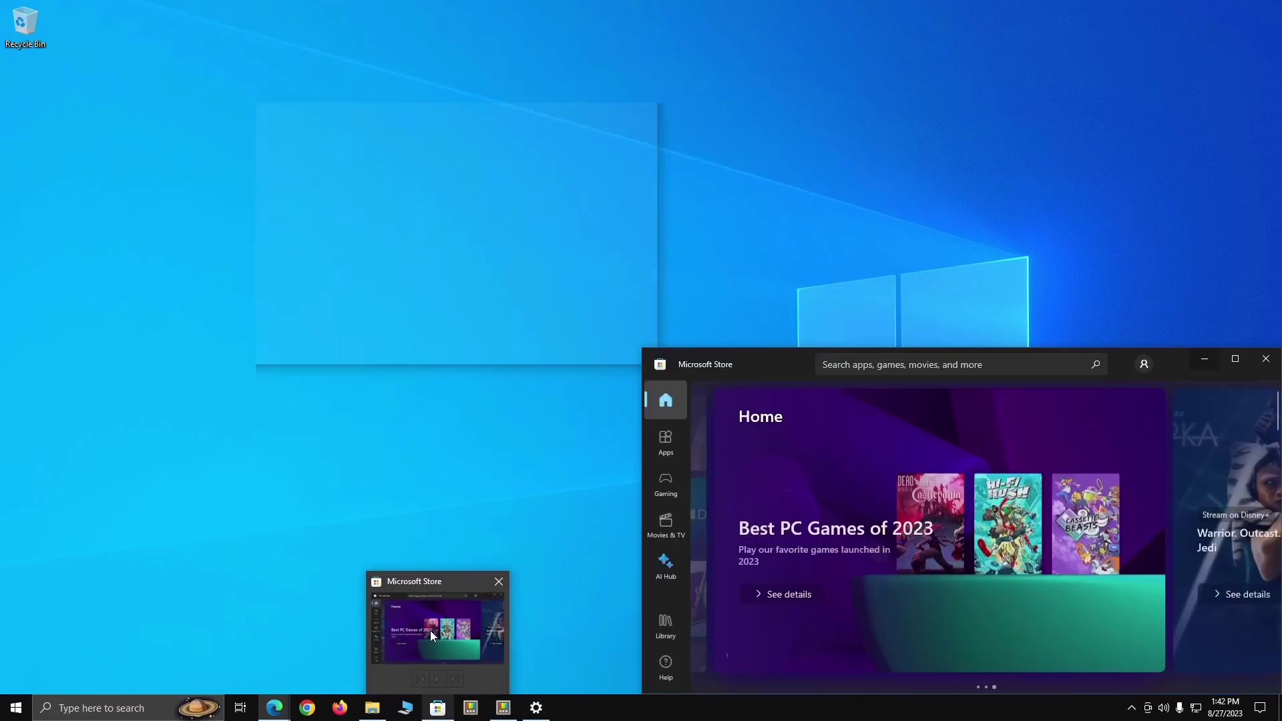
click(430, 630)
drag(1176, 360, 1151, 19)
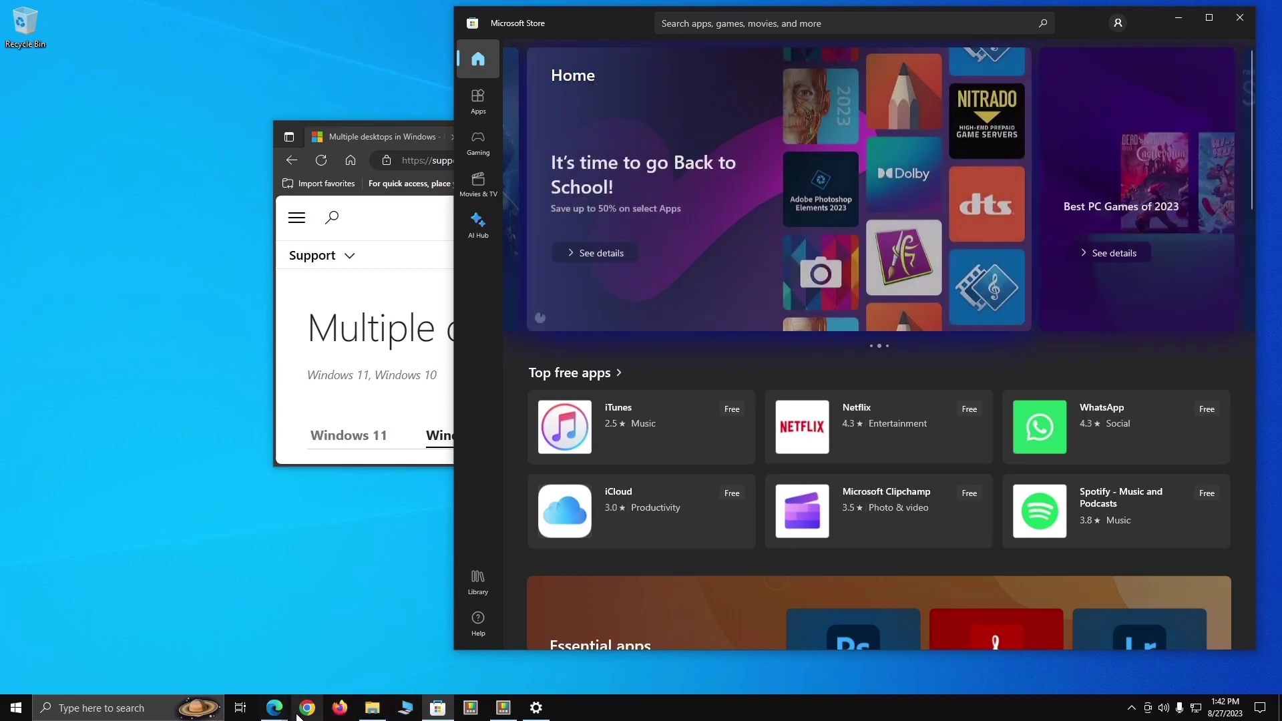
Step: Switch to the PowerToys Settings window on Desktop 1 from the taskbar previews and restore it from its maximized size
mouse_move(275, 716)
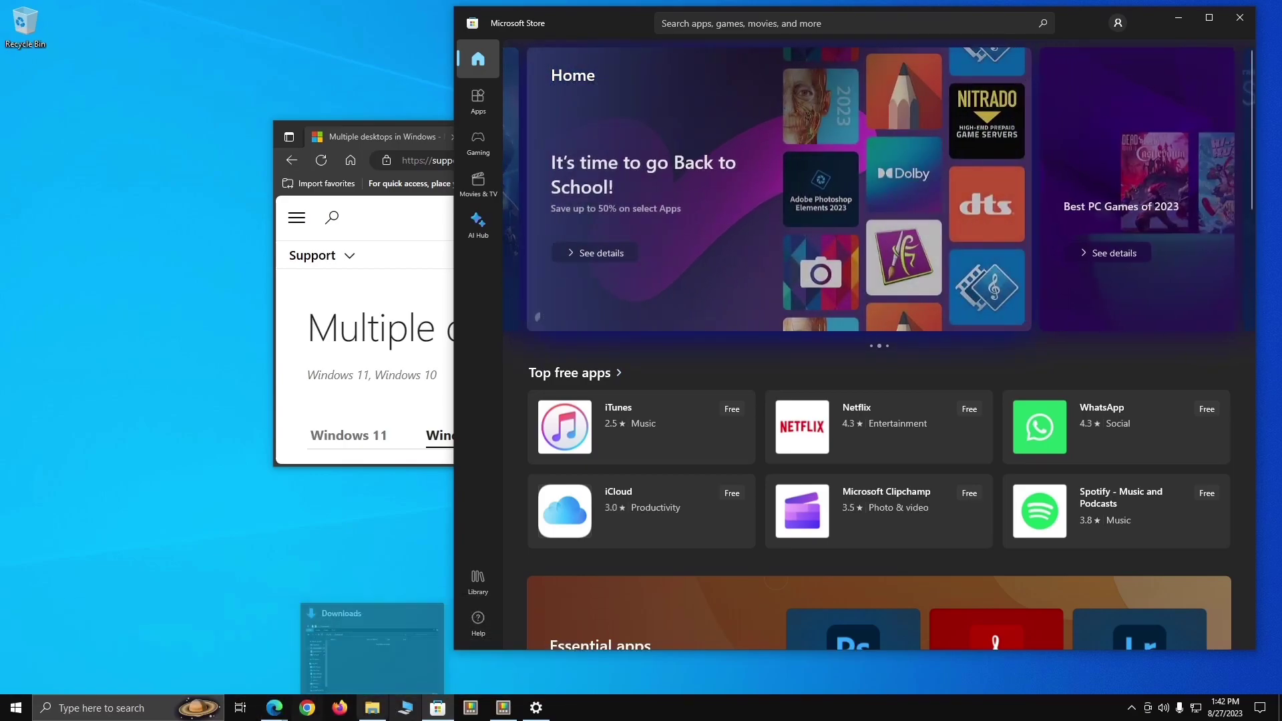
mouse_move(505, 709)
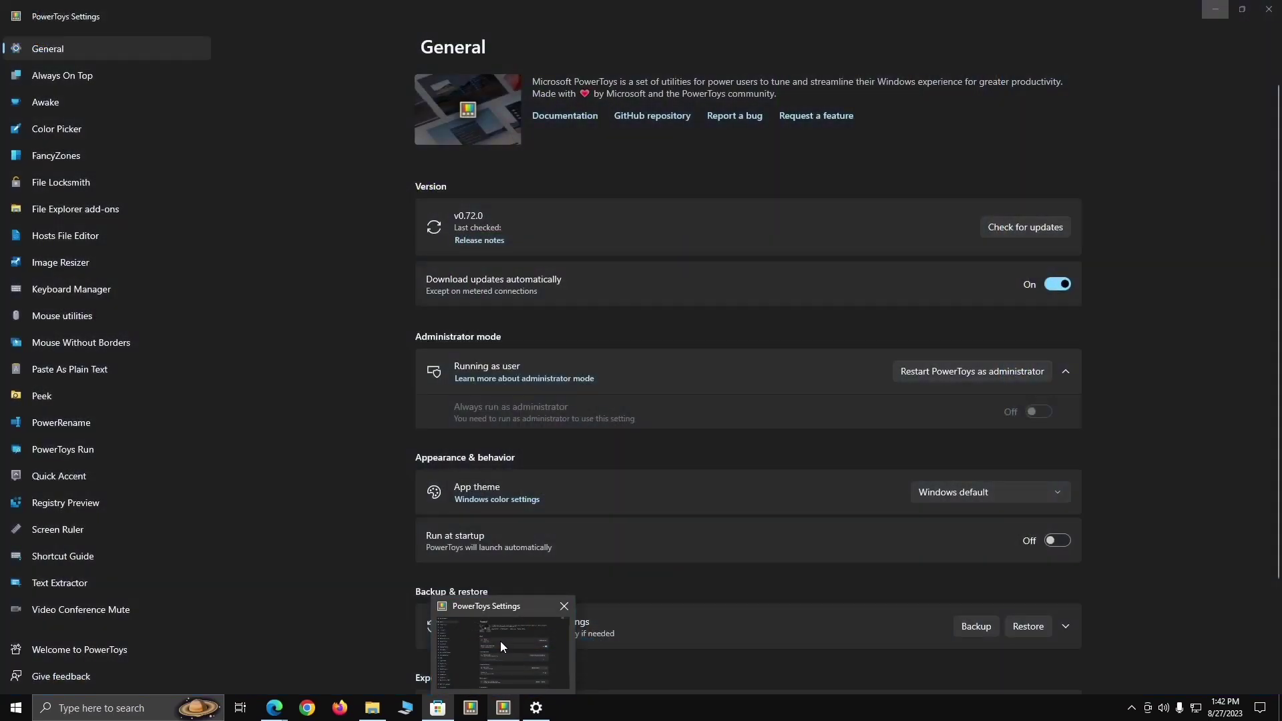
click(501, 644)
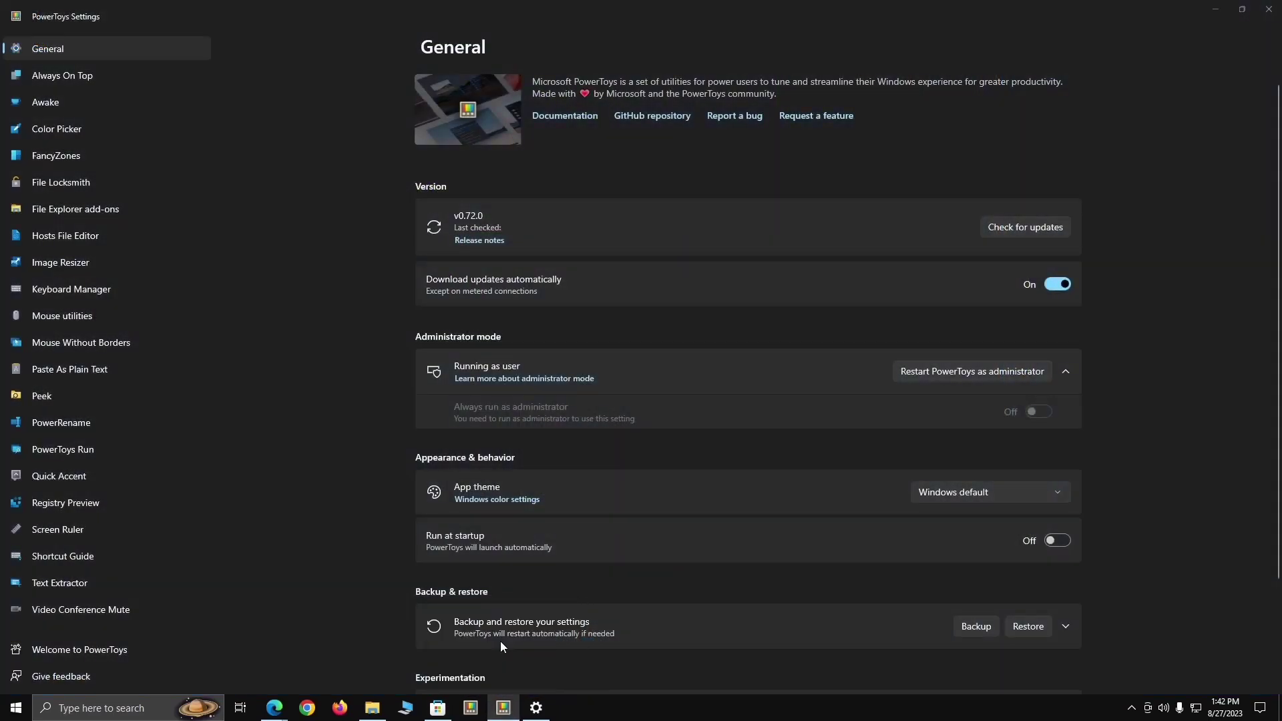
click(1242, 10)
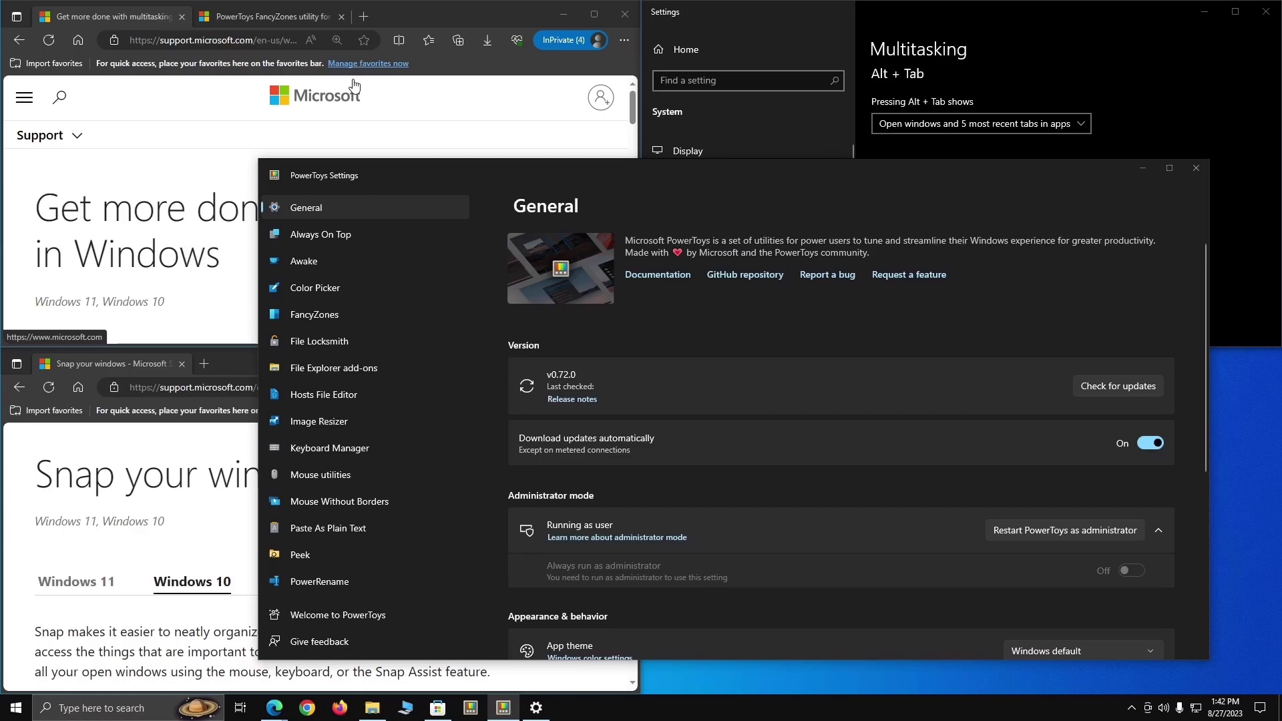
Step: Inspect Desktop 1 and Desktop 2 in Task View and bring the Multitasking Settings window to the front on Desktop 1
key(super+Tab)
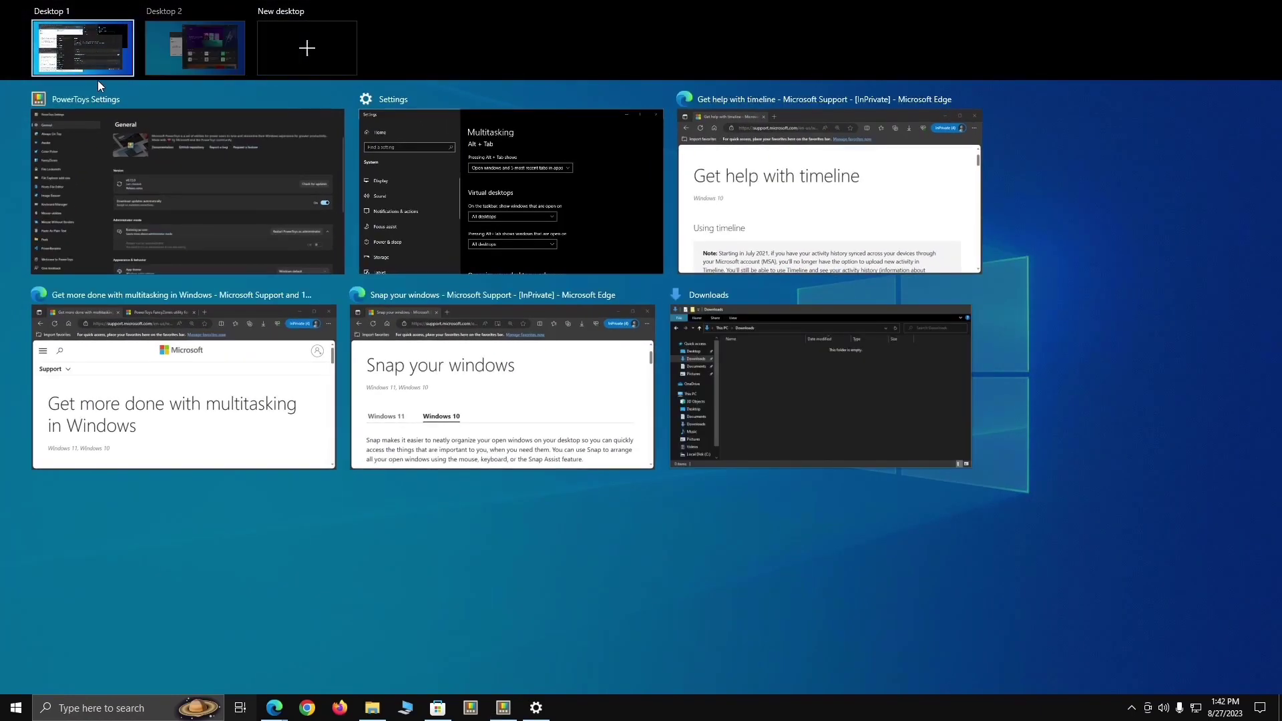
click(90, 50)
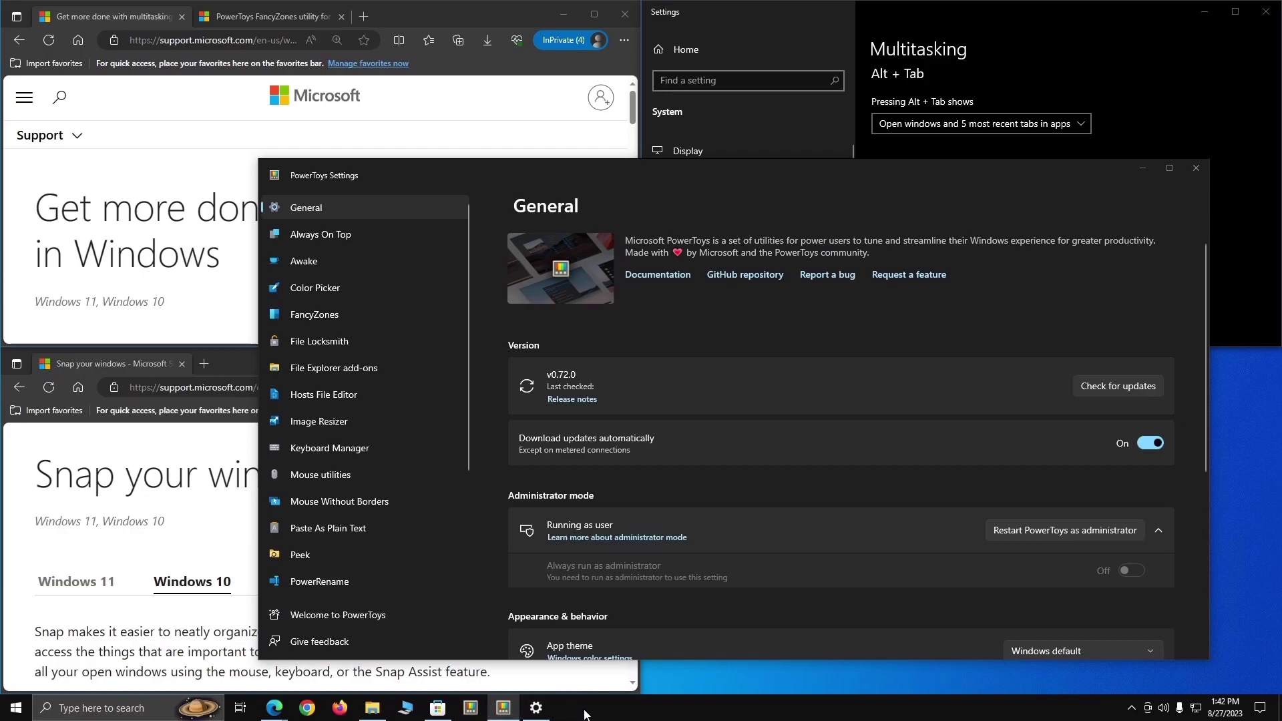
click(1153, 122)
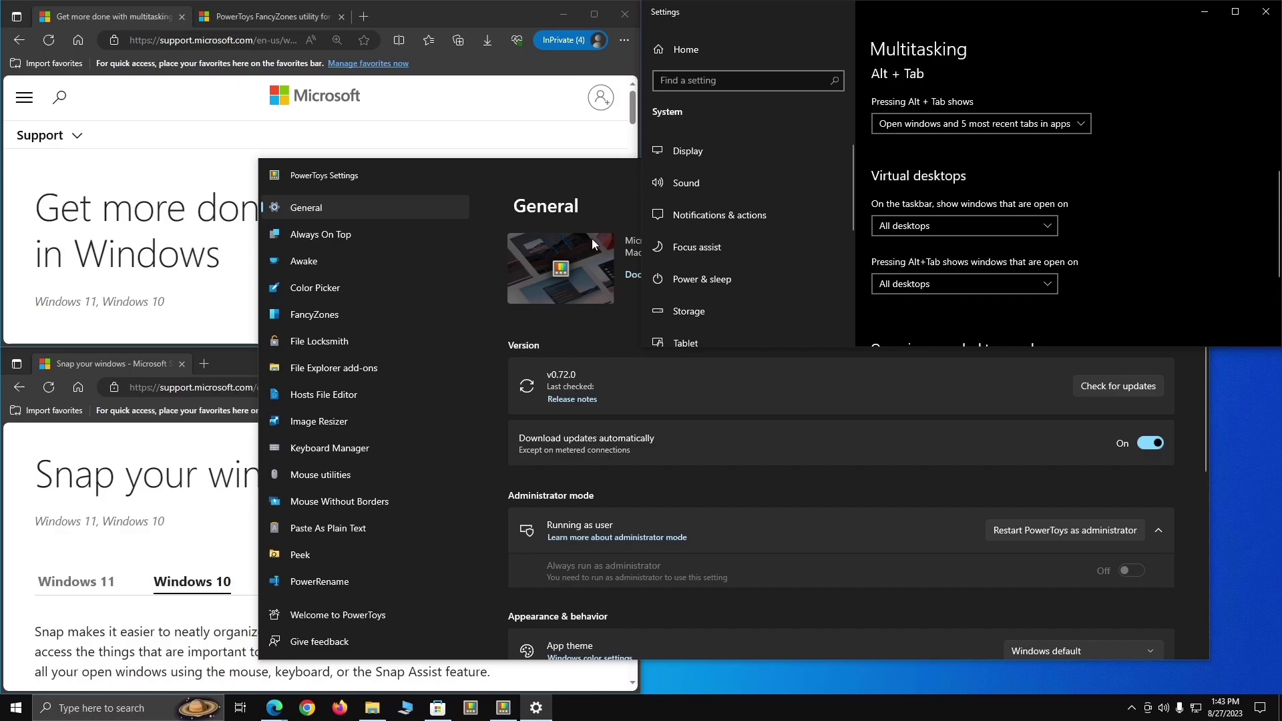
key(super+Tab)
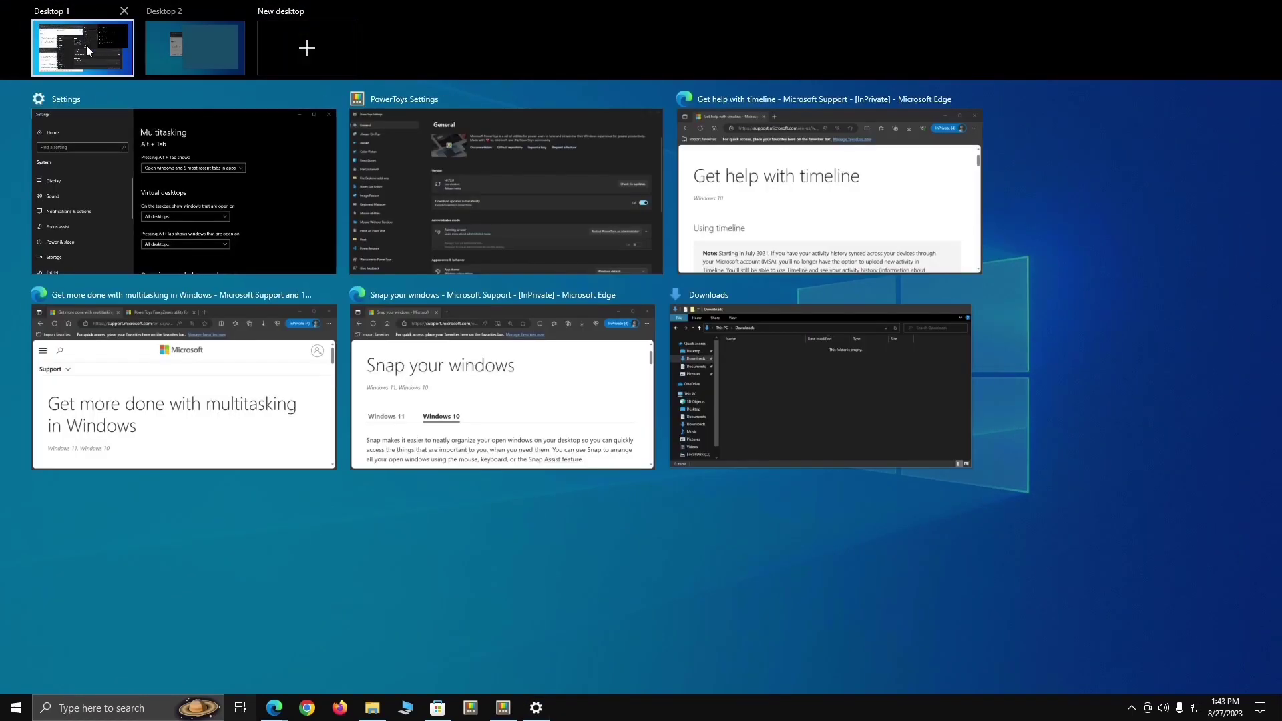
click(86, 45)
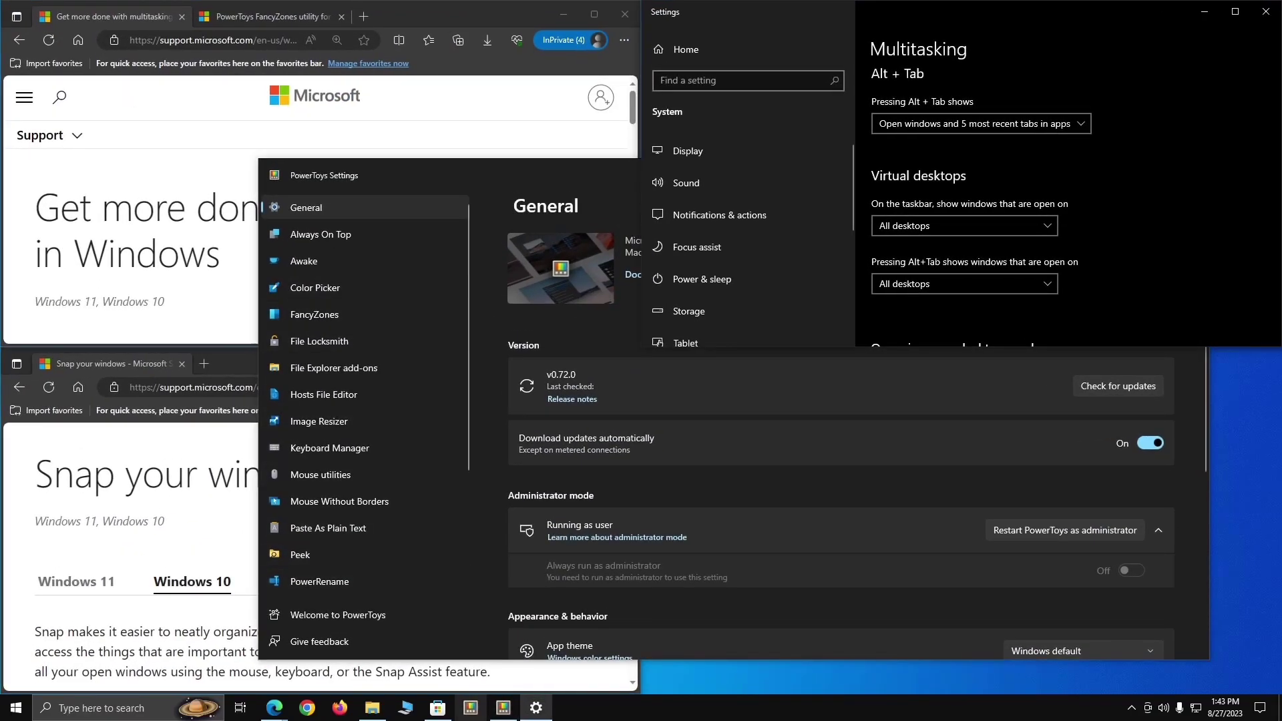
Step: Switch to the Microsoft Store window on Desktop 2 and move the "Multiple desktops in Windows" Edge window down towards the left edge
mouse_move(388, 715)
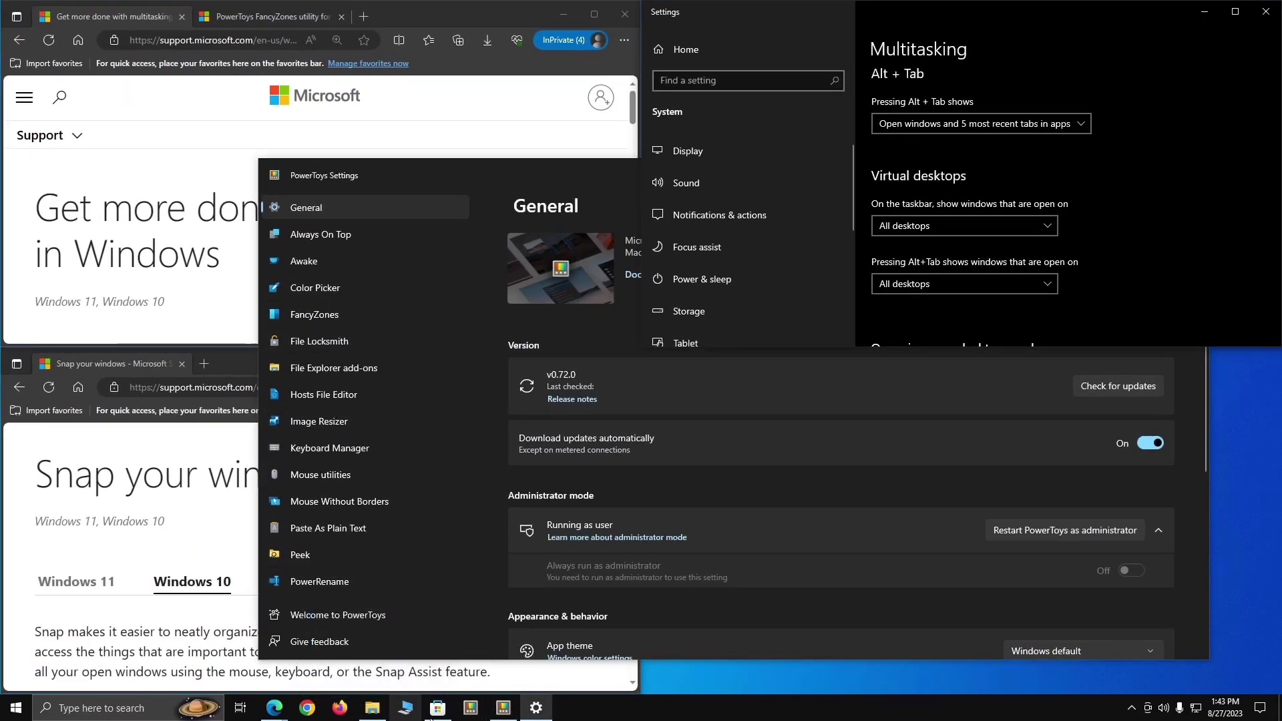
mouse_move(479, 713)
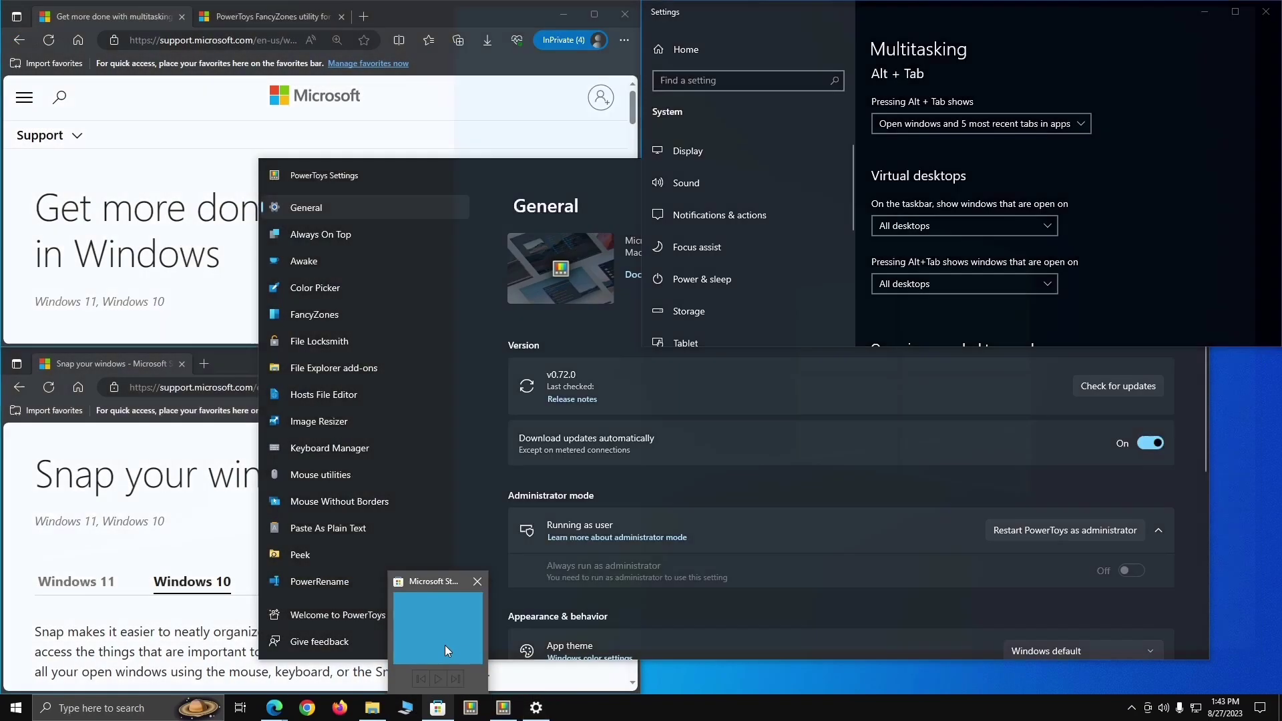
click(445, 645)
drag(363, 127, 202, 189)
drag(385, 191, 350, 233)
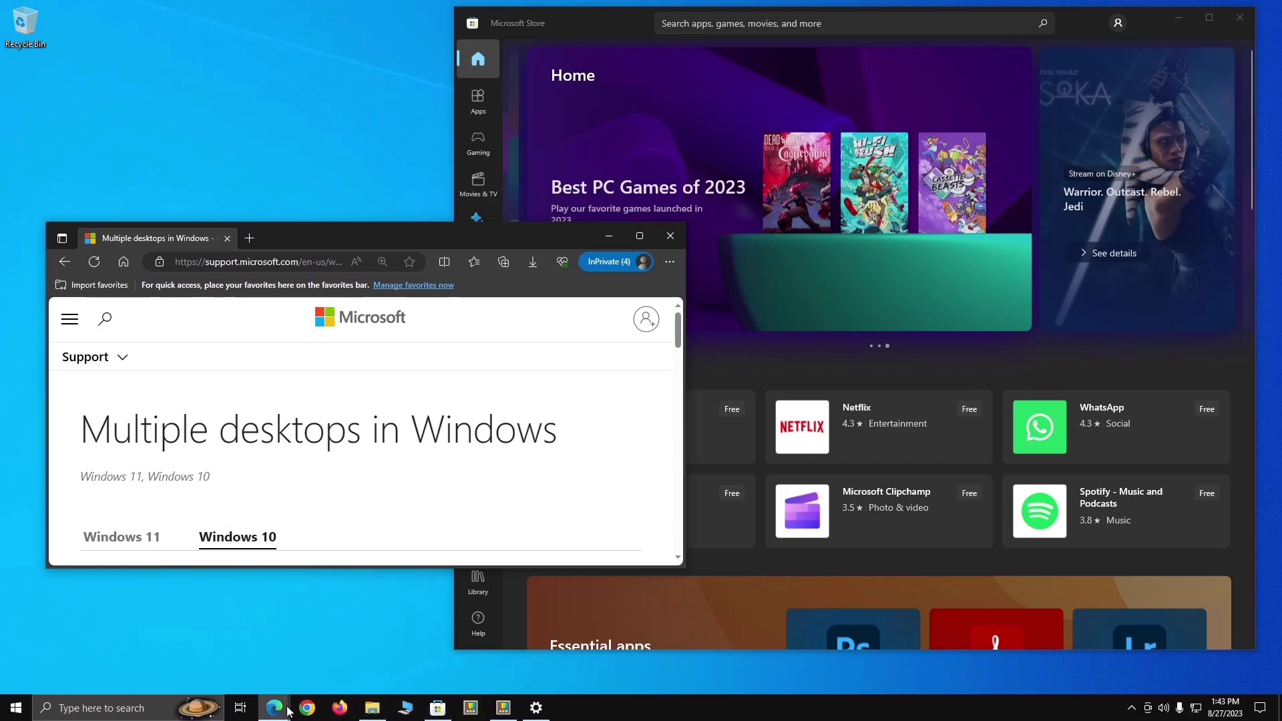
Step: Preview the Edge windows from the taskbar and switch to the "Snap your windows" window on Desktop 1
mouse_move(277, 706)
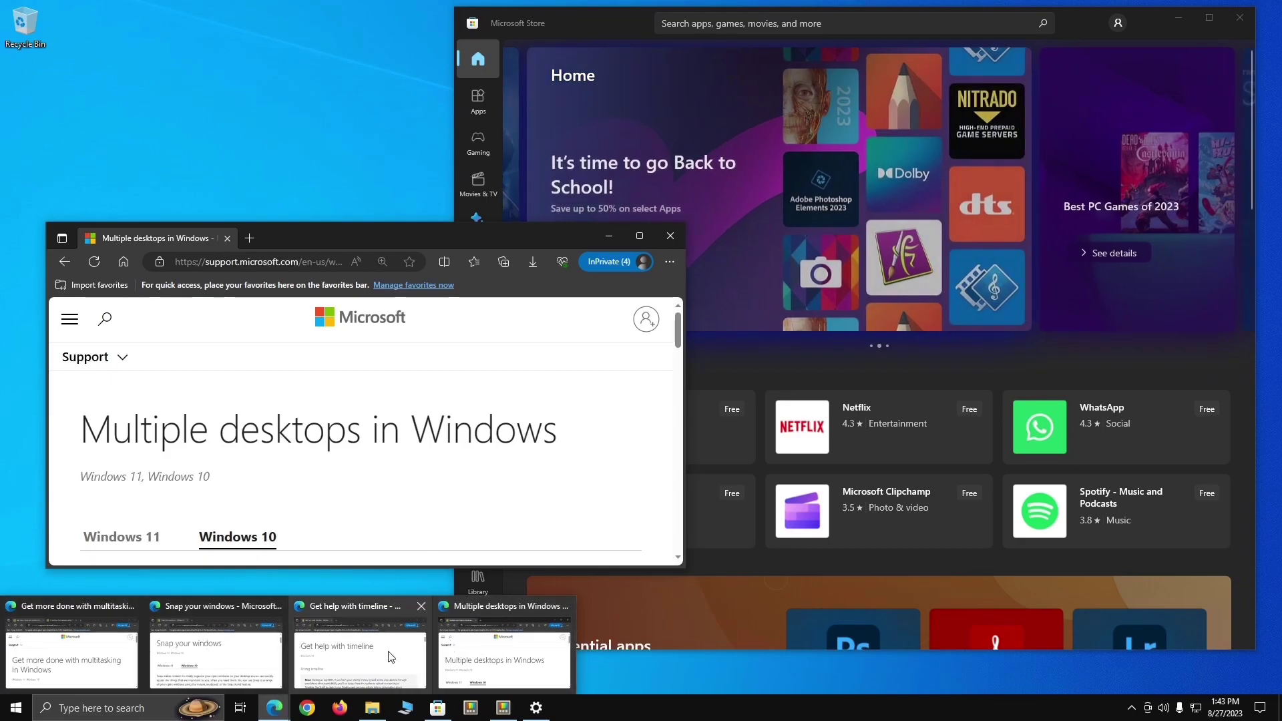
mouse_move(117, 646)
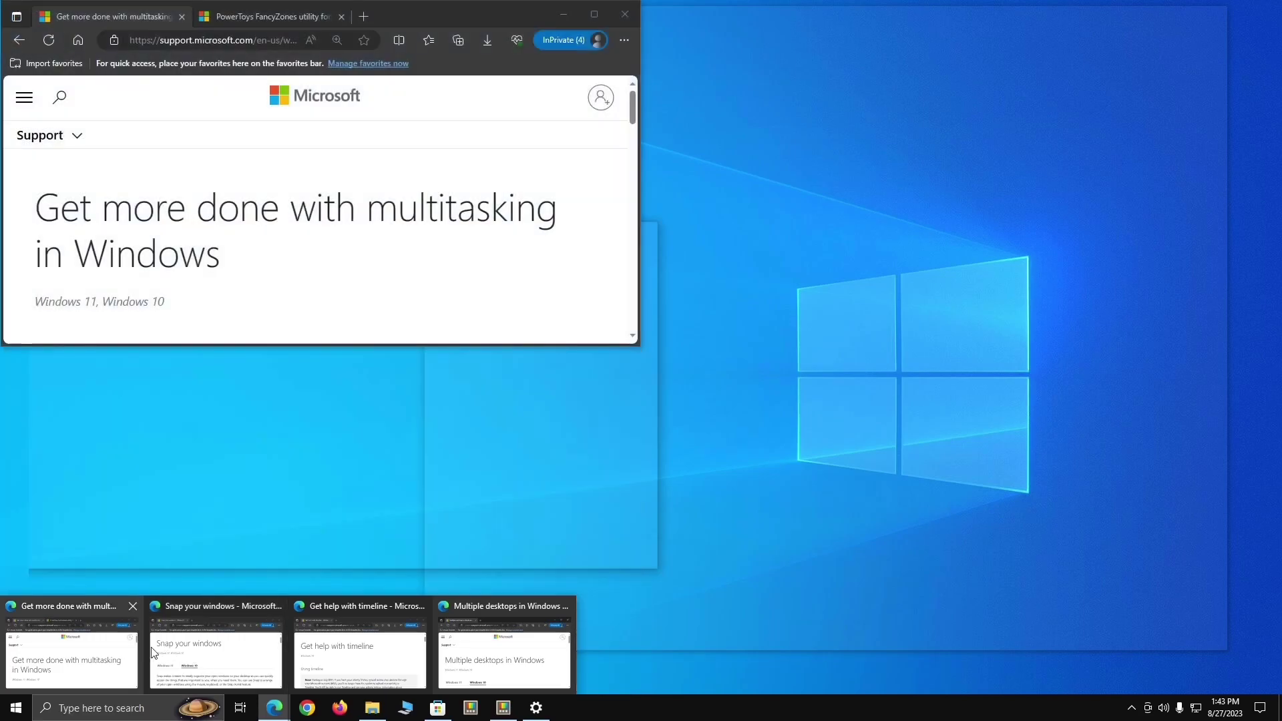
mouse_move(175, 655)
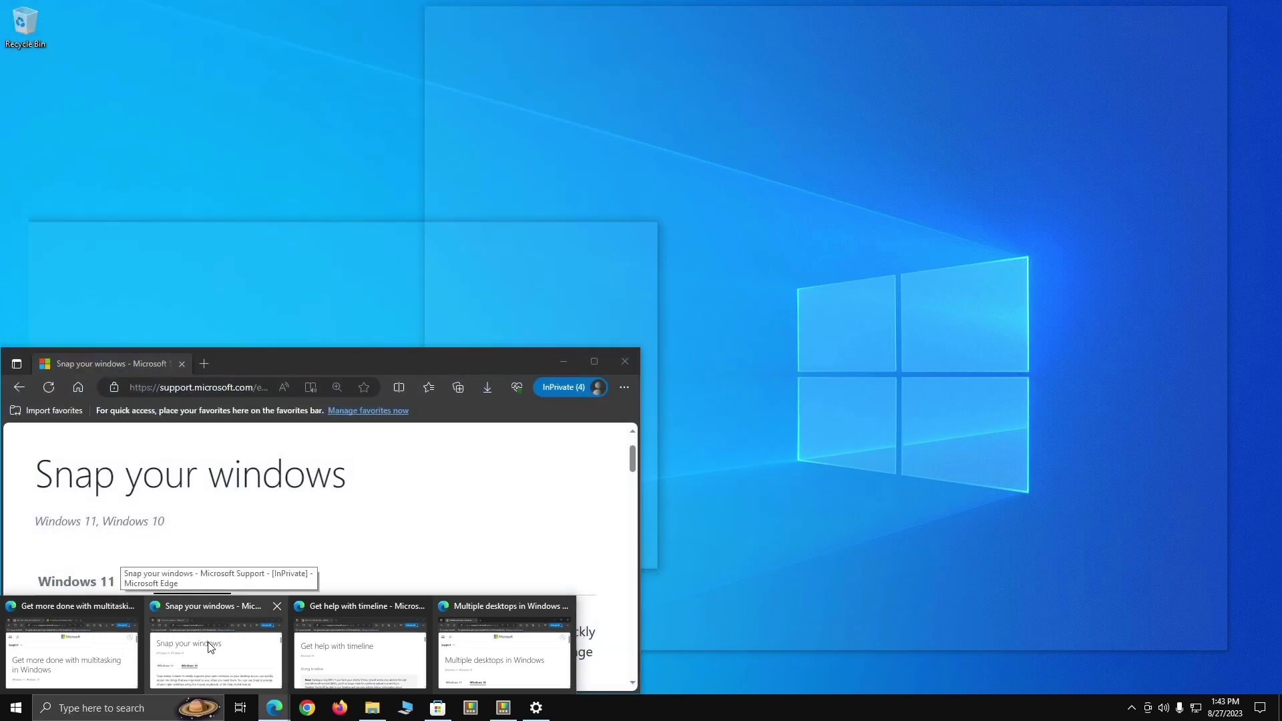
click(211, 649)
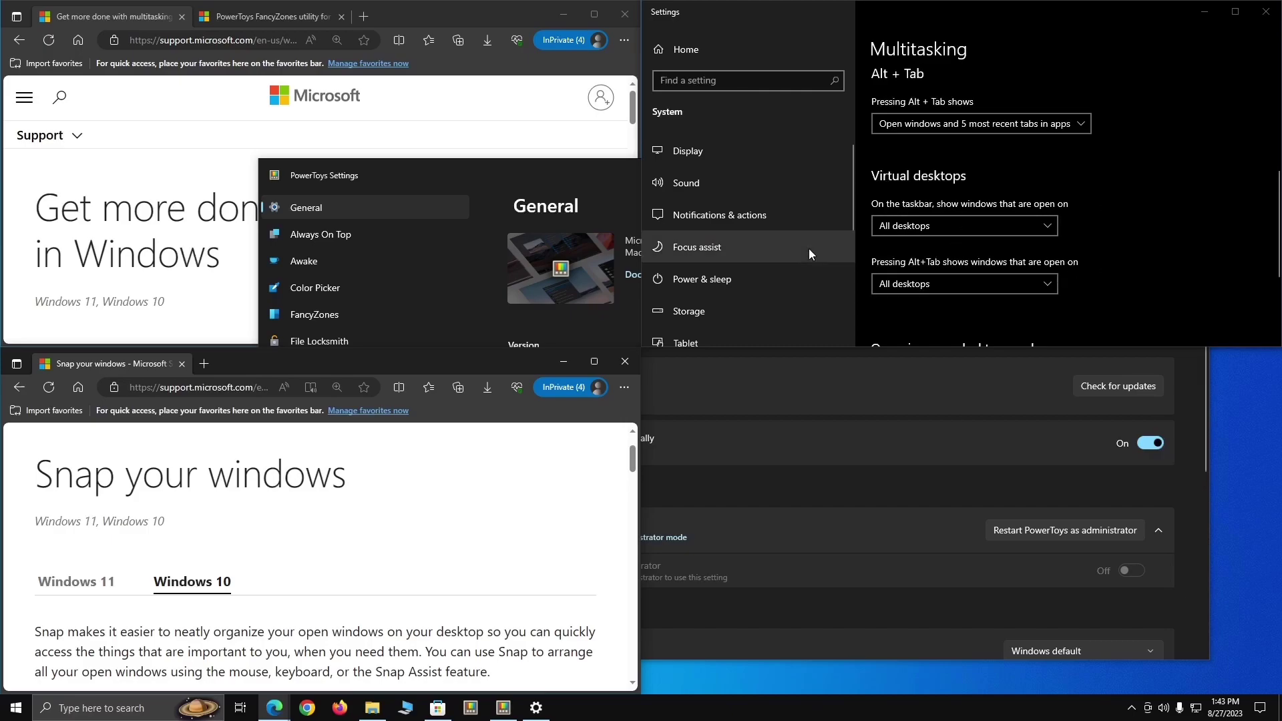
Step: Minimize the Edge windows and the PowerToys Settings window on Desktop 1, leaving only the Multitasking Settings window open
click(523, 171)
key(super+Home)
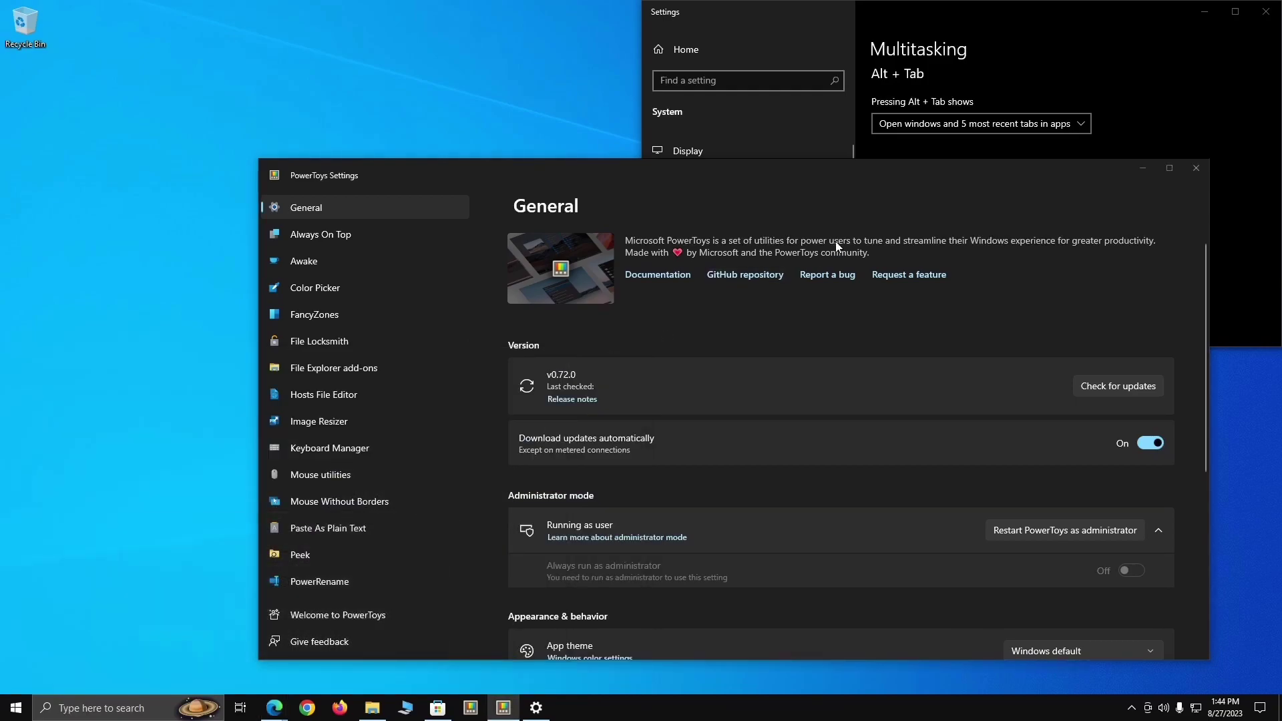
click(1132, 167)
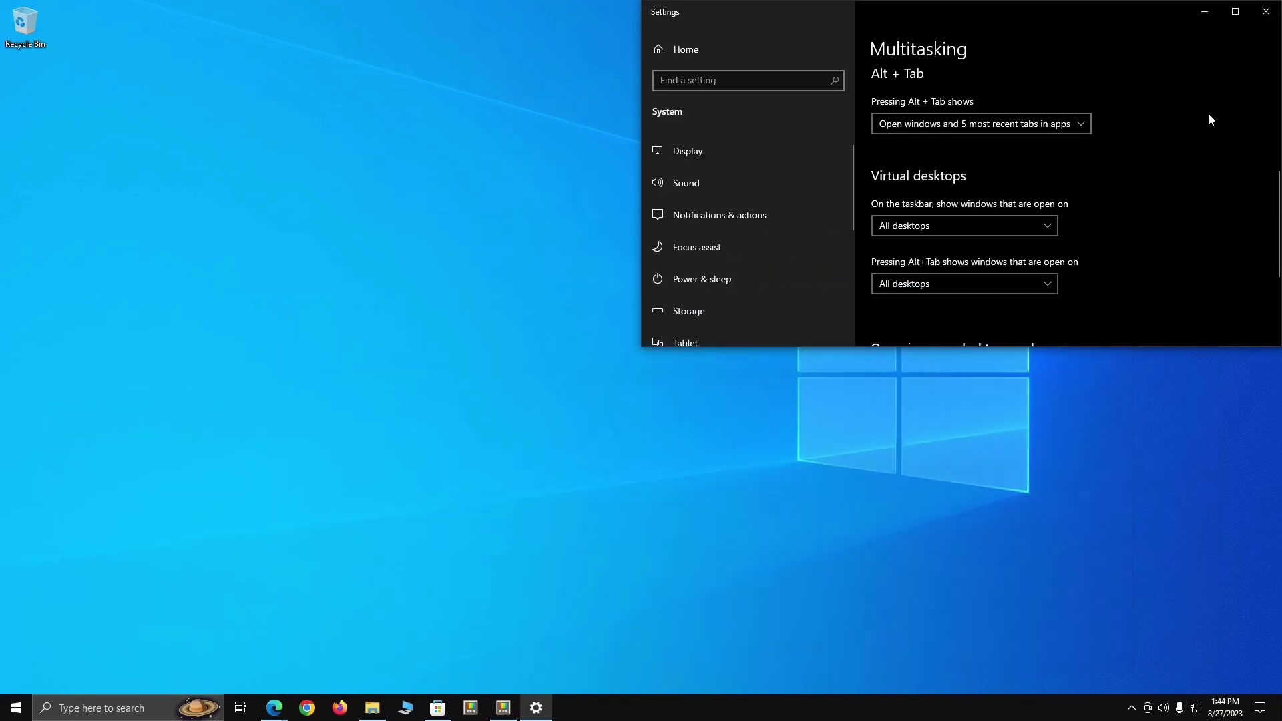
click(363, 411)
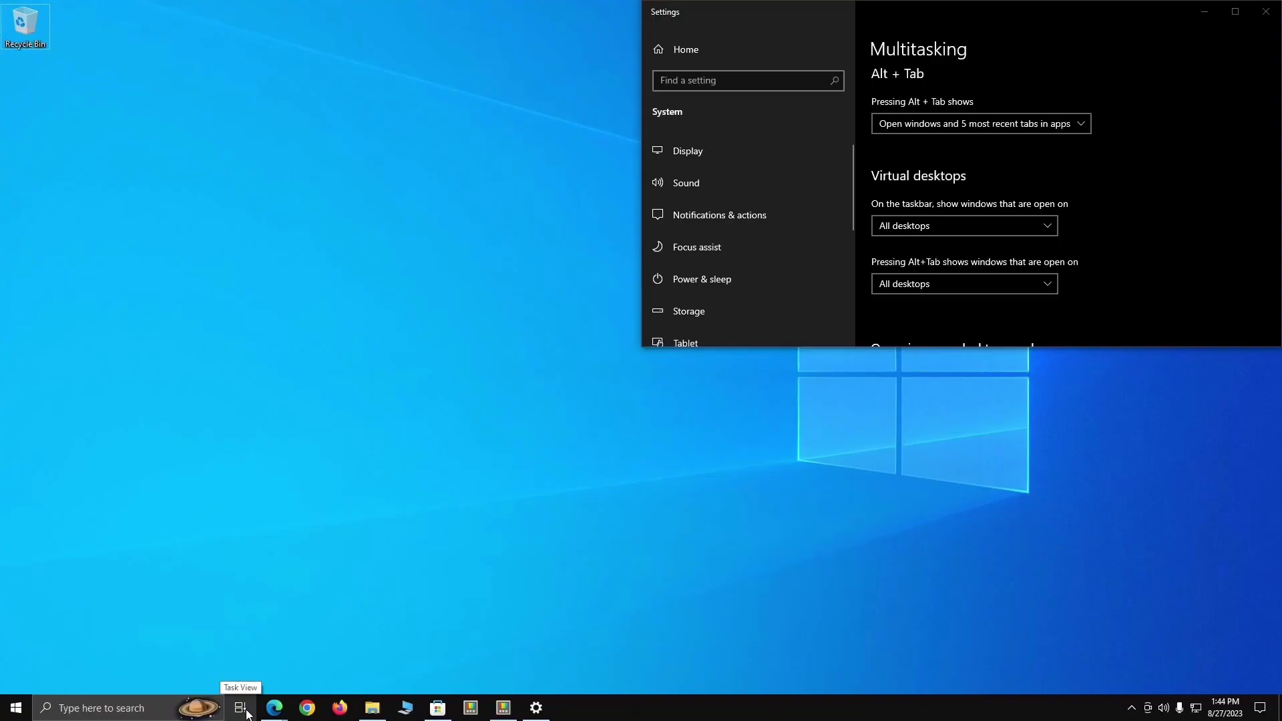
Step: Review Desktop 1's windows in Task View, cycle through the window switcher, and switch to the Microsoft Store window on Desktop 2
click(534, 698)
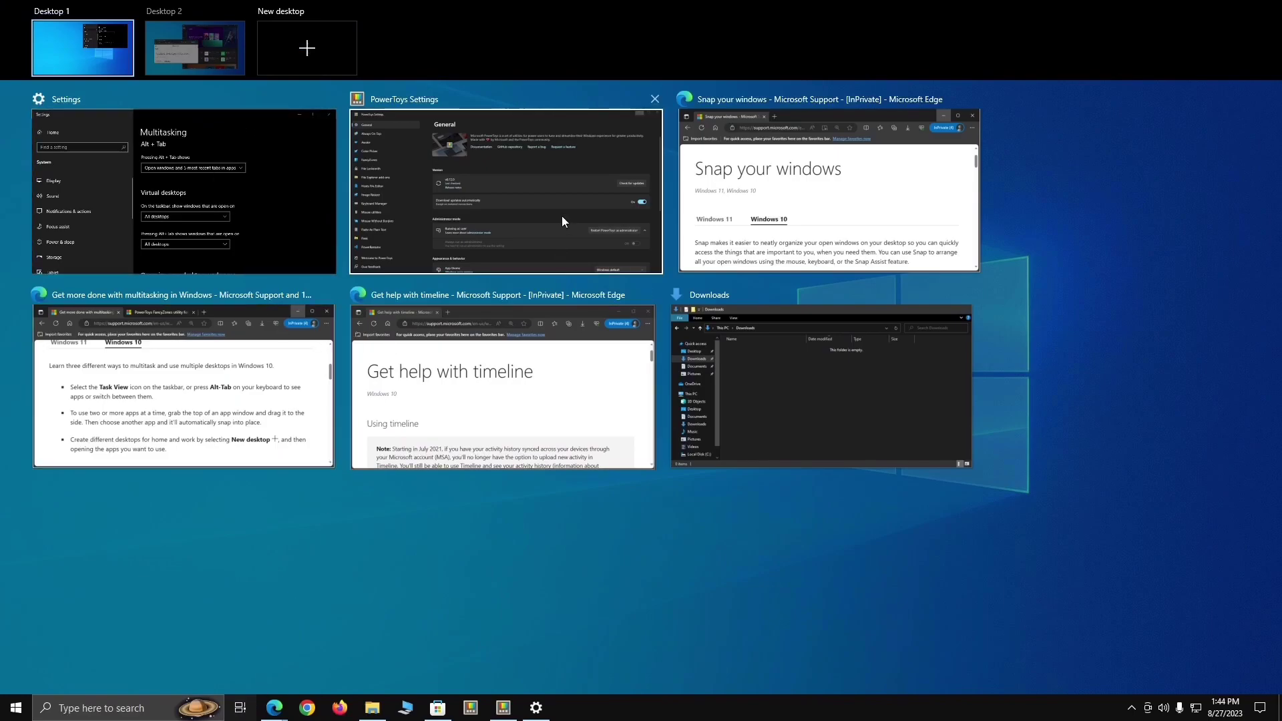
click(1097, 323)
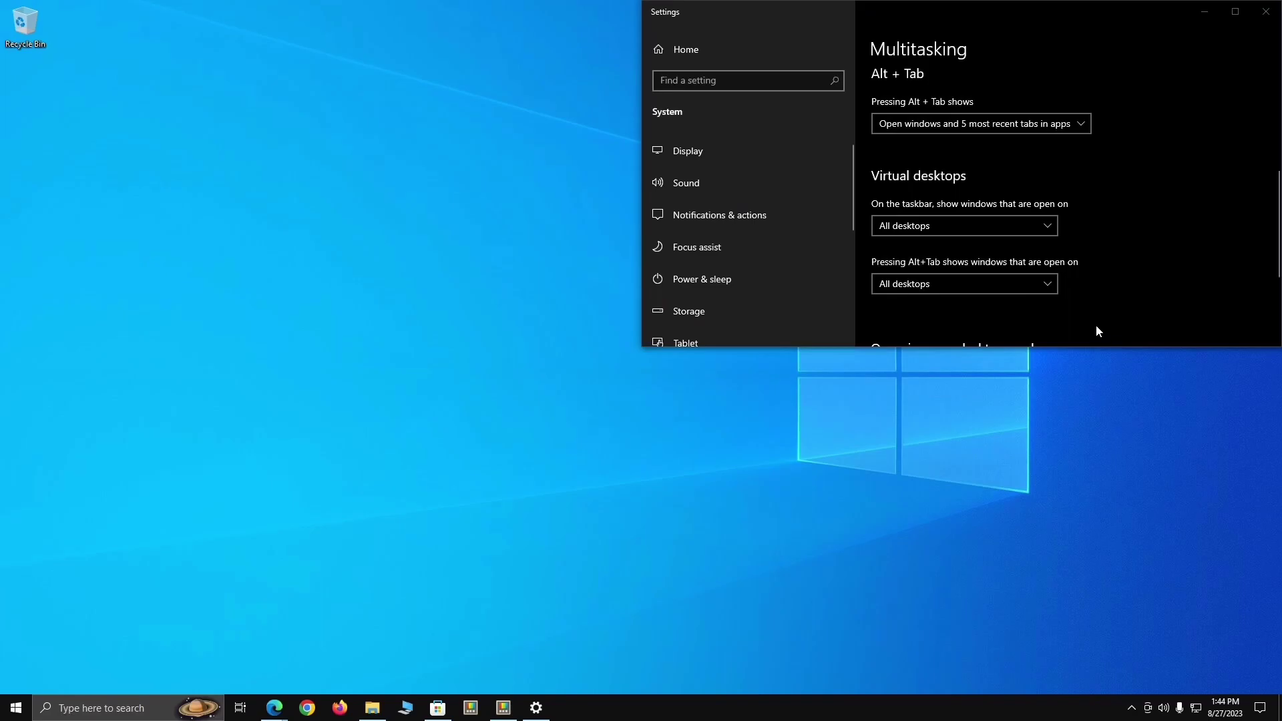
key(alt+Tab)
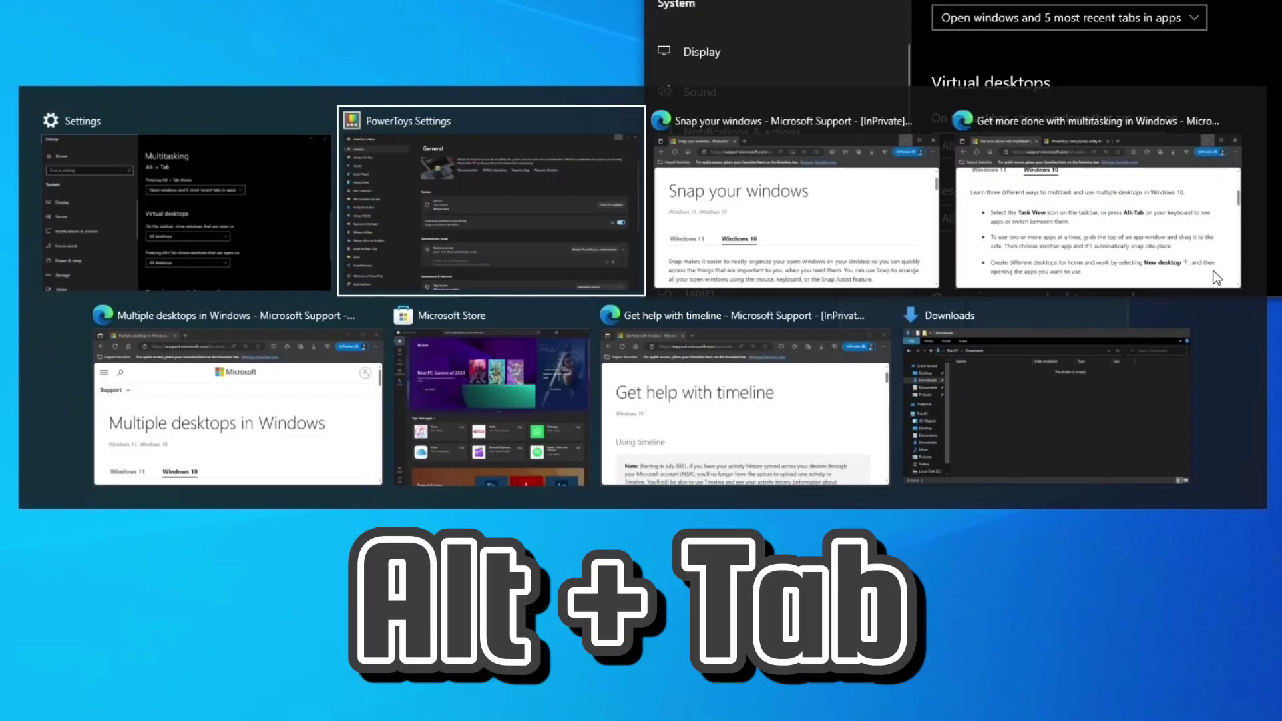
key(alt+Tab)
key(alt+Tab)
key(alt+Tab)
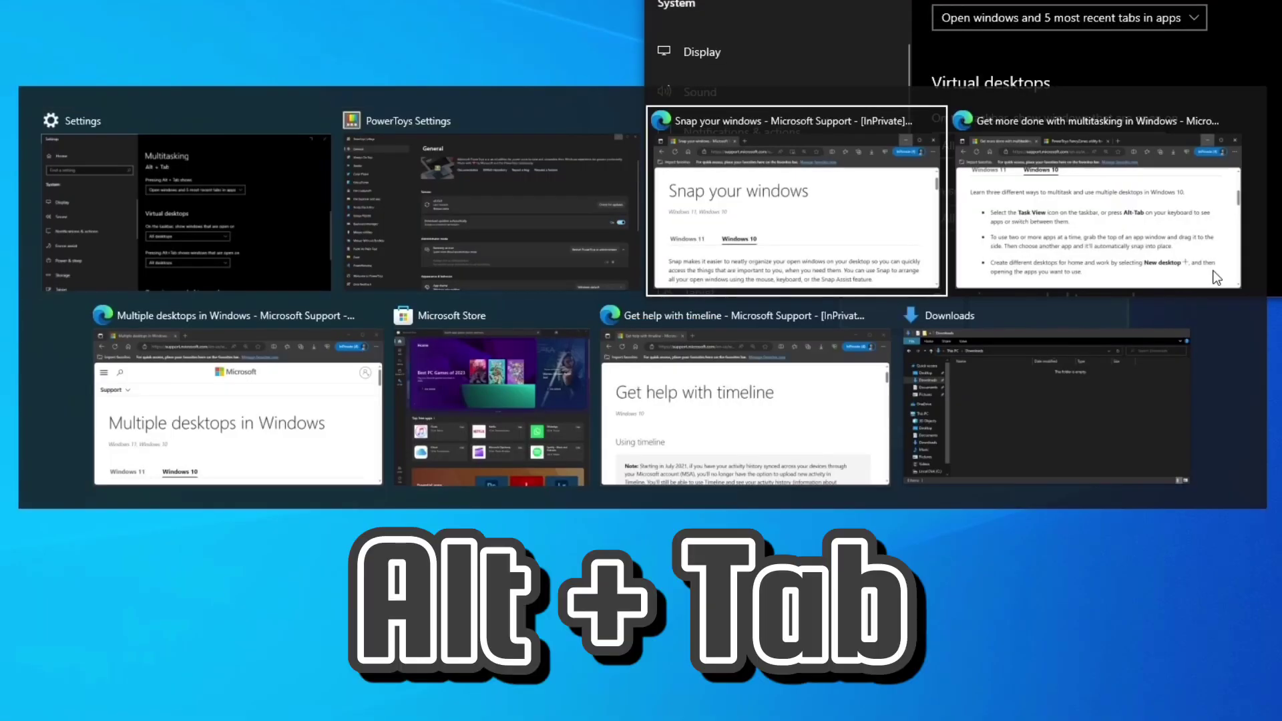
key(alt+Tab)
key(alt+Tab)
key(alt+Tab)
key(alt+Tab)
key(alt+Tab)
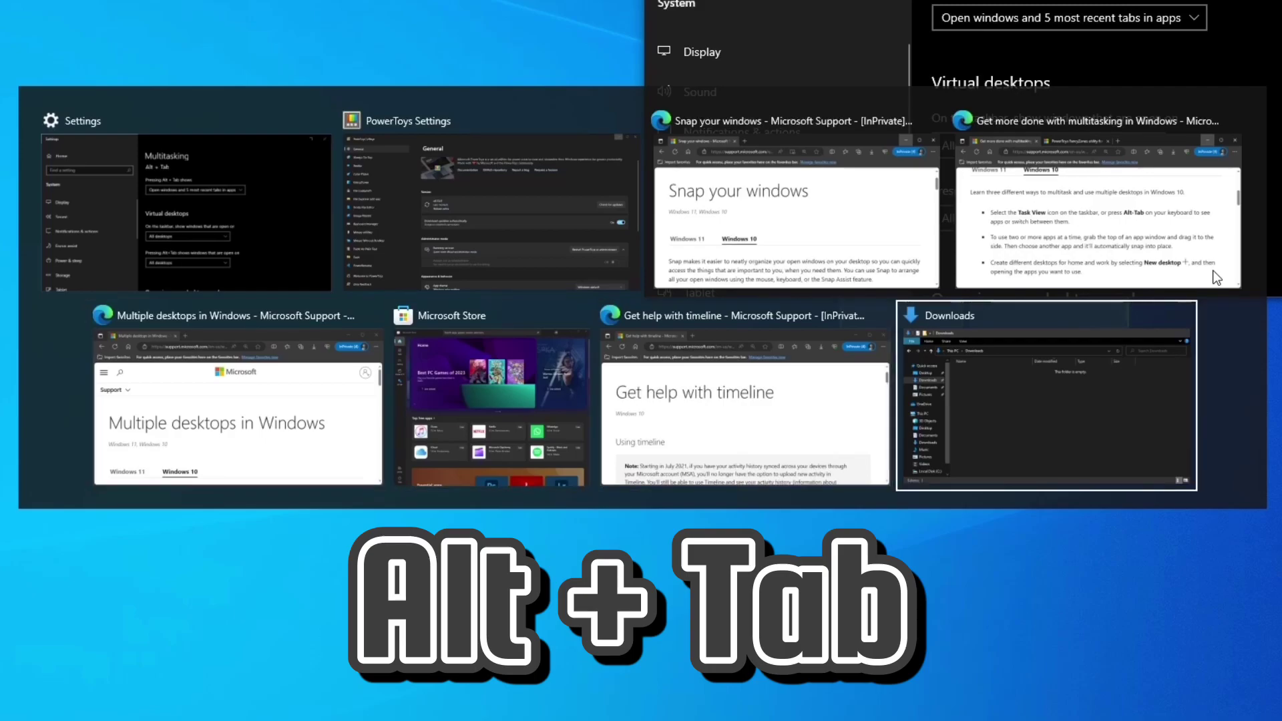
key(alt+Tab)
key(alt+Tab)
key(alt+Tab)
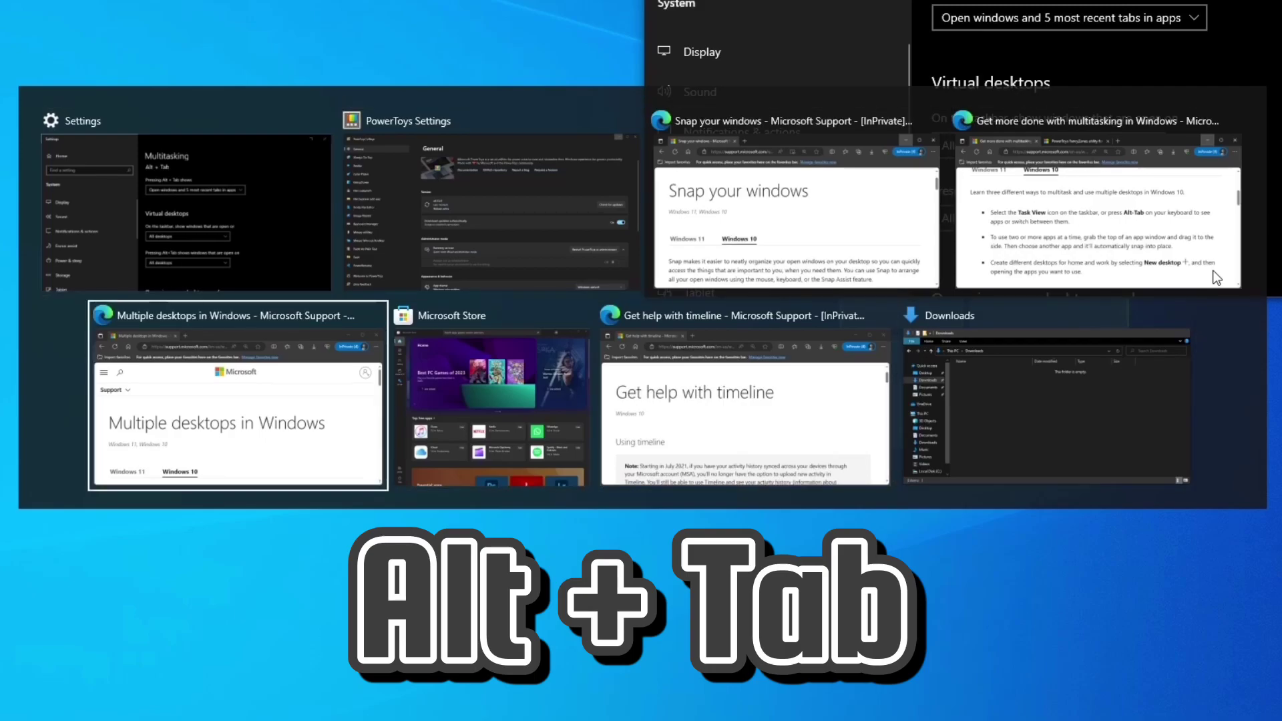
key(alt+Tab)
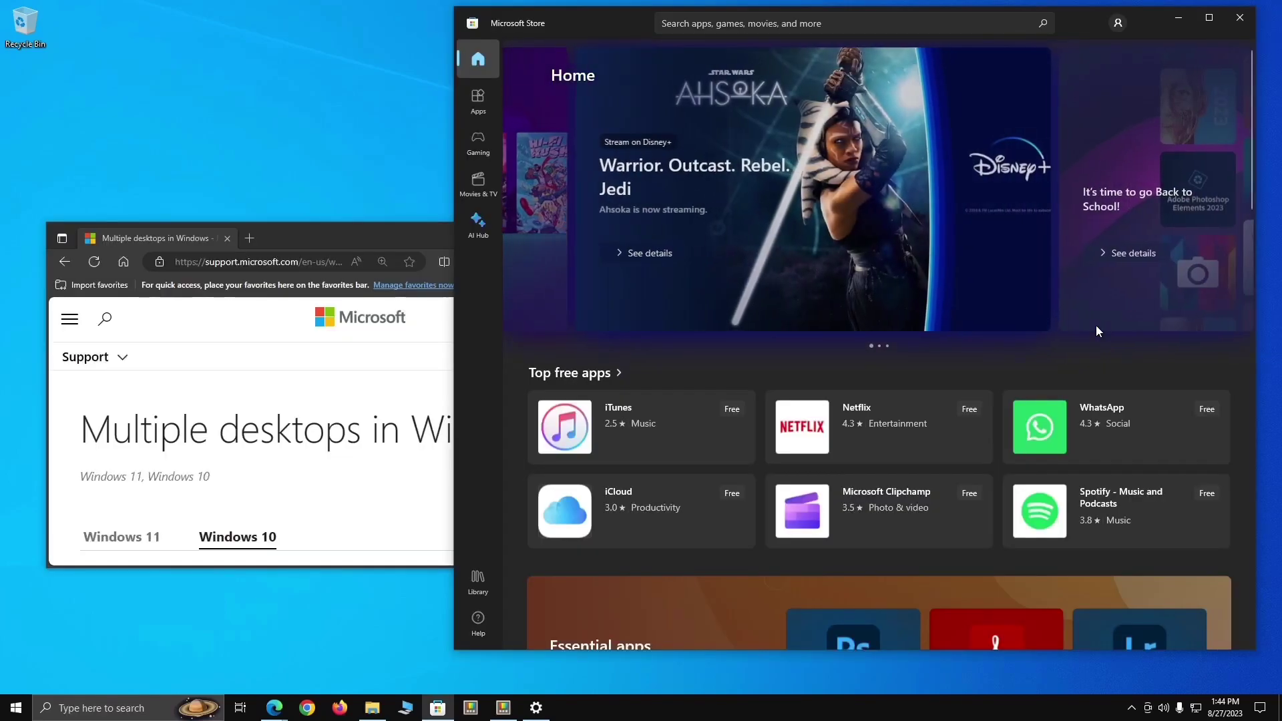
Step: Move the "Multiple desktops in Windows" window up on Desktop 2 and use the window switcher to reach PowerToys Settings on Desktop 1
drag(333, 226, 331, 135)
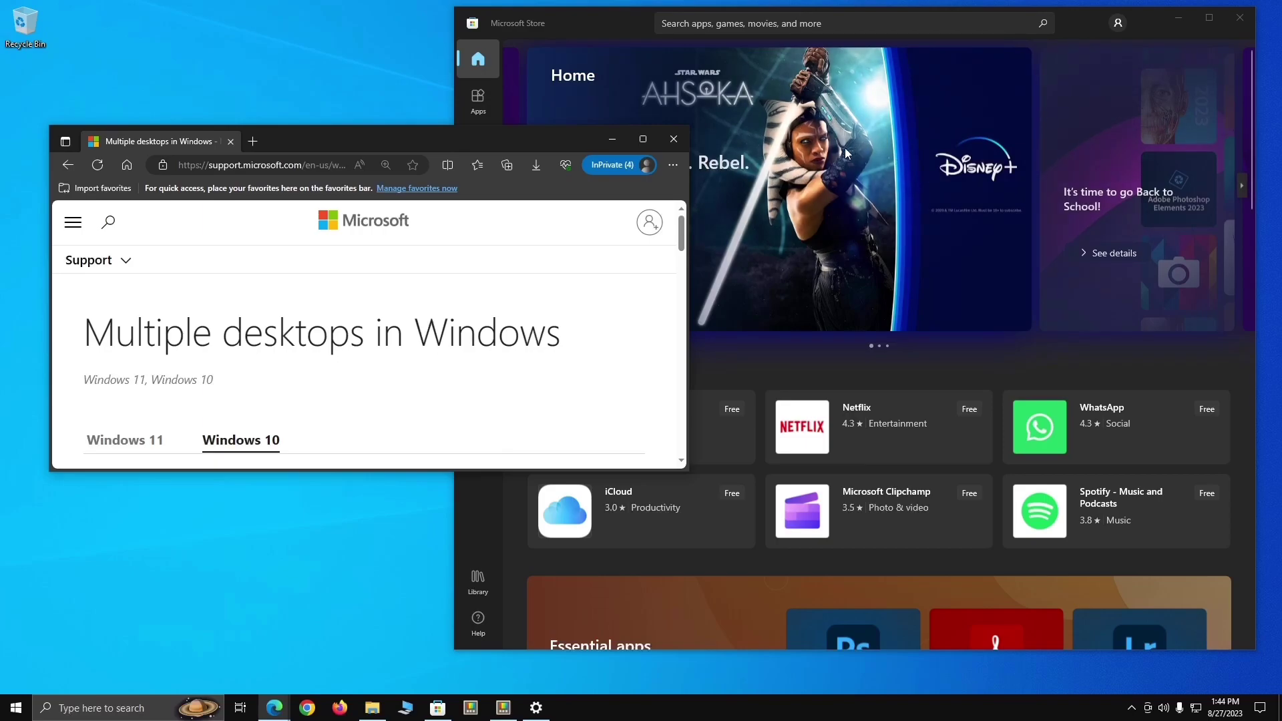
key(alt+Tab)
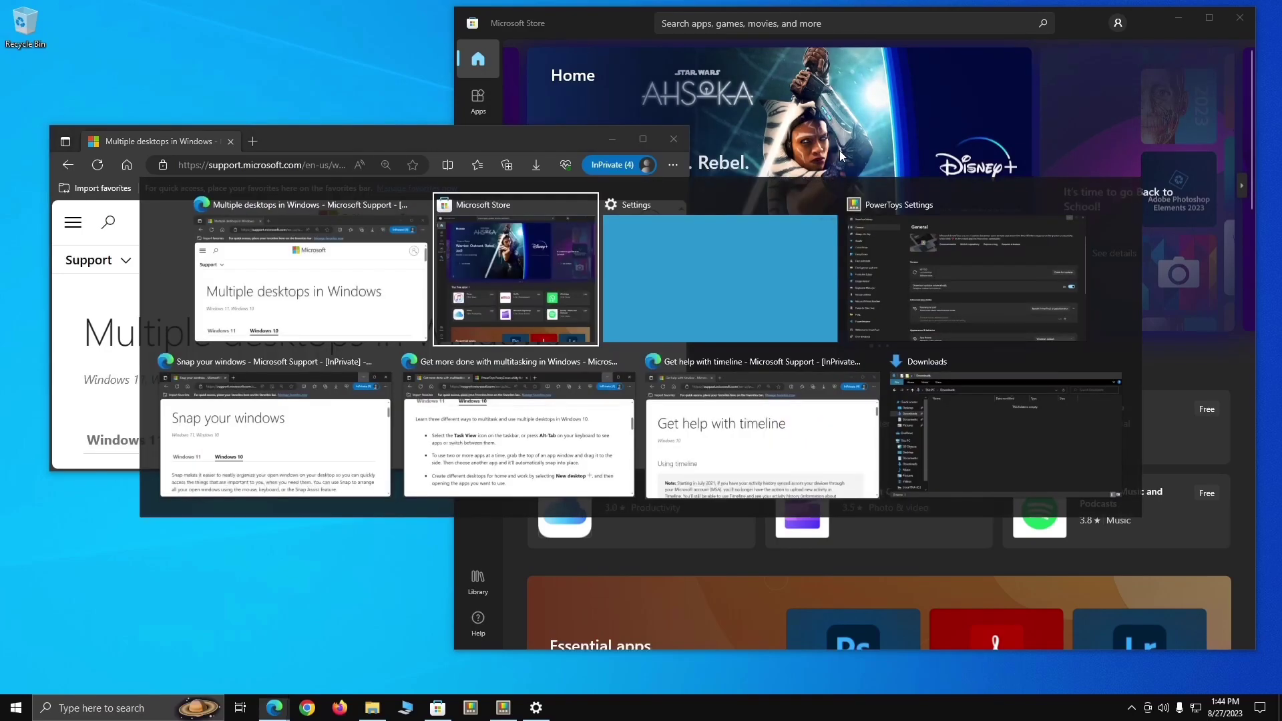
key(alt+Tab)
key(alt+Tab)
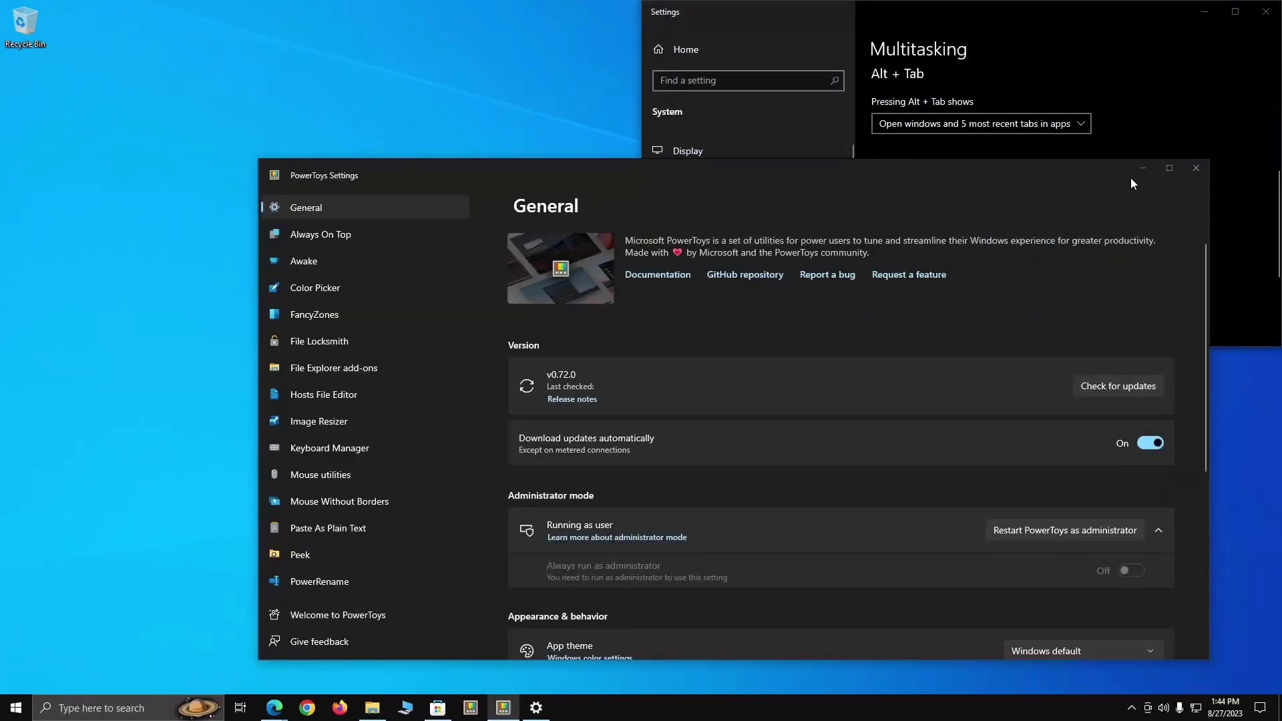
Step: Minimize the PowerToys Settings and Settings windows and move the "Get help with timeline" window towards the upper middle of Desktop 1
click(1142, 167)
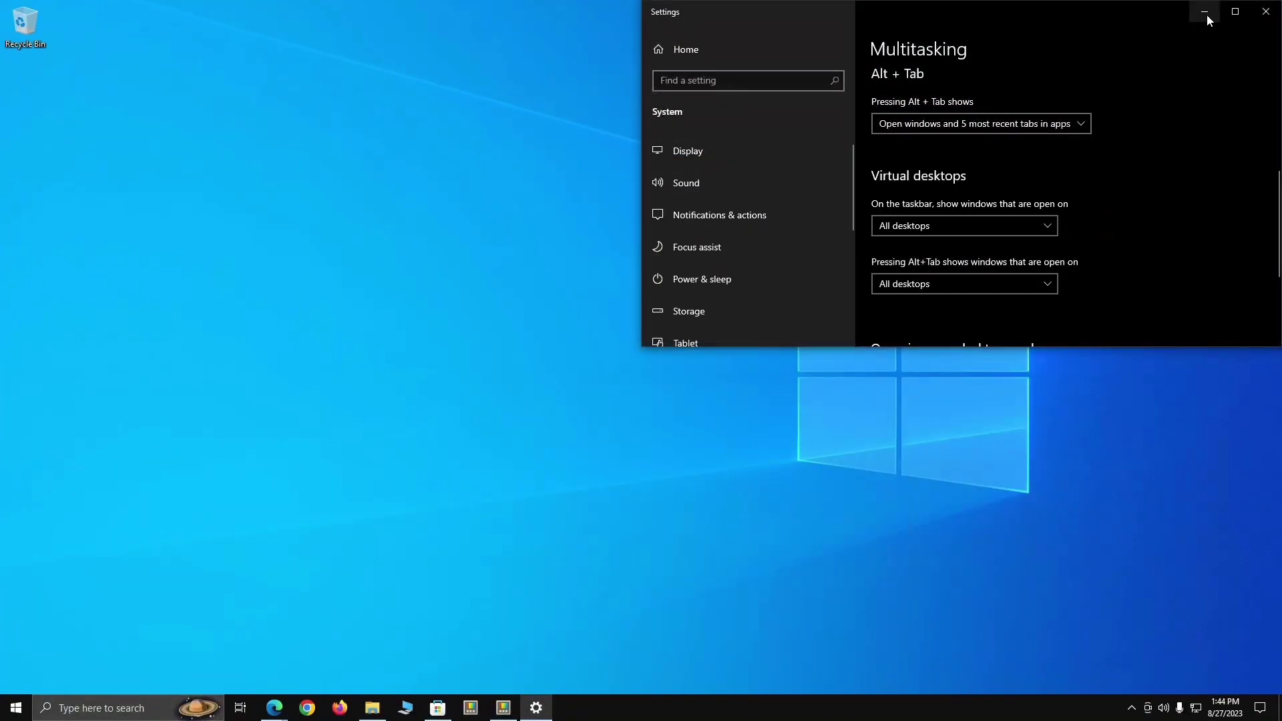
click(1207, 14)
drag(1153, 9, 932, 86)
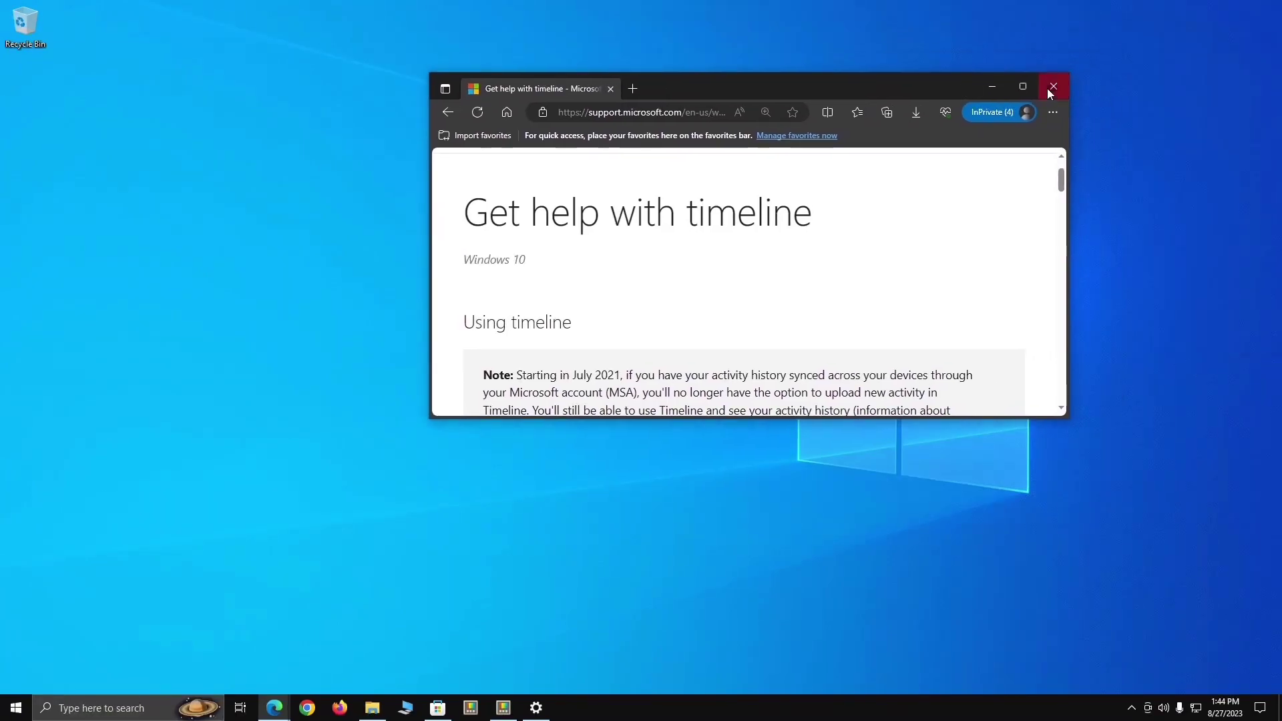
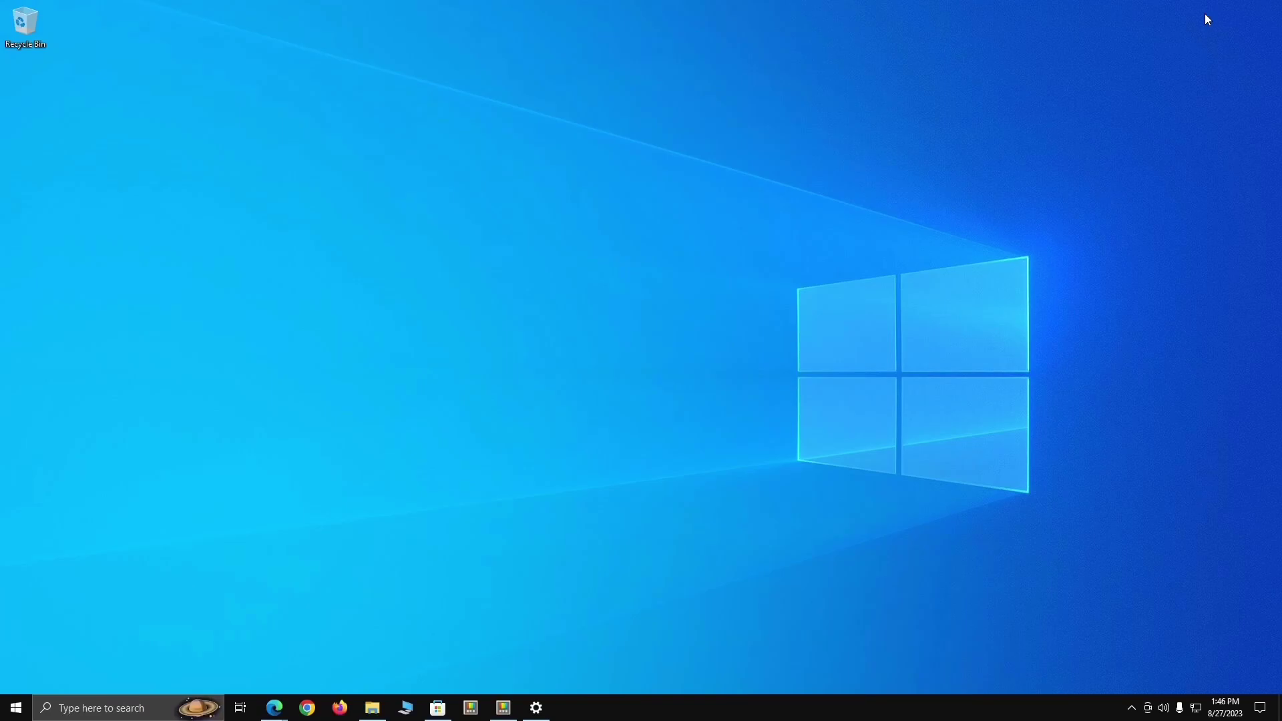
Step: Reopen PowerToys Settings, maximize it, and display its FancyZones page
click(506, 707)
click(1170, 168)
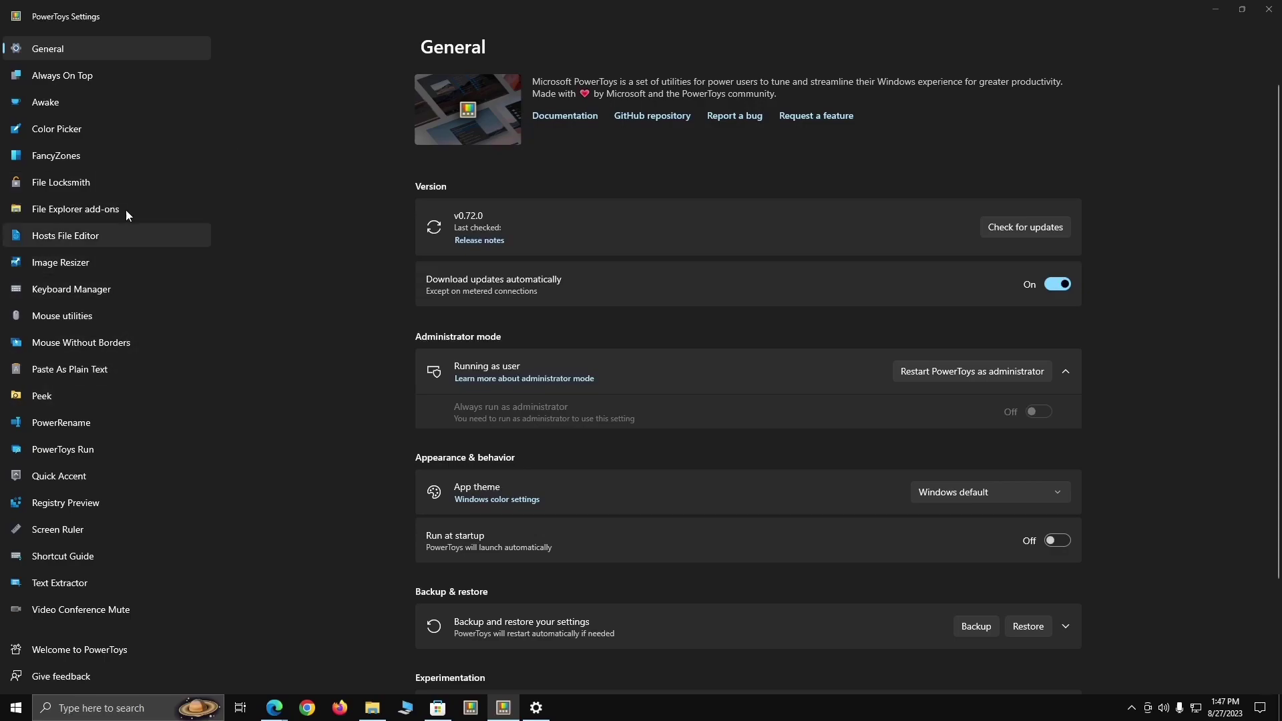
click(69, 155)
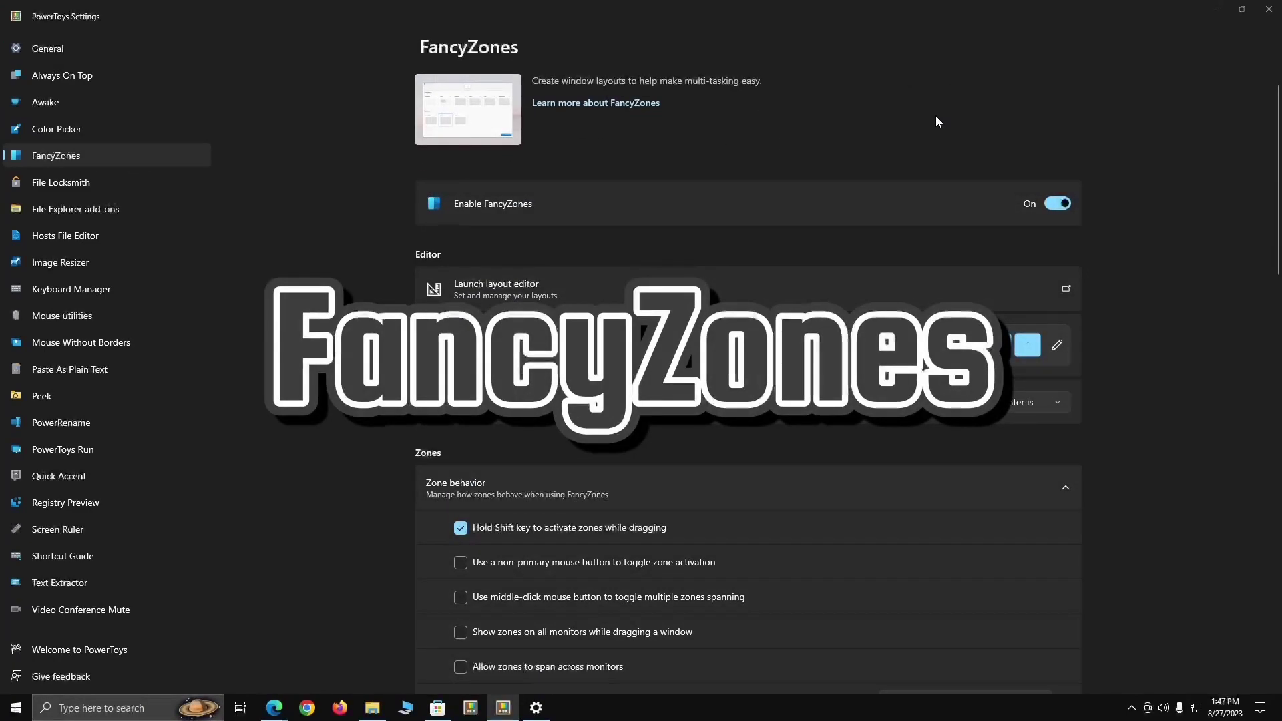
Step: Switch to the Edge window with the PowerToys FancyZones utility article and highlight its introductory paragraph describing the window manager
mouse_move(270, 714)
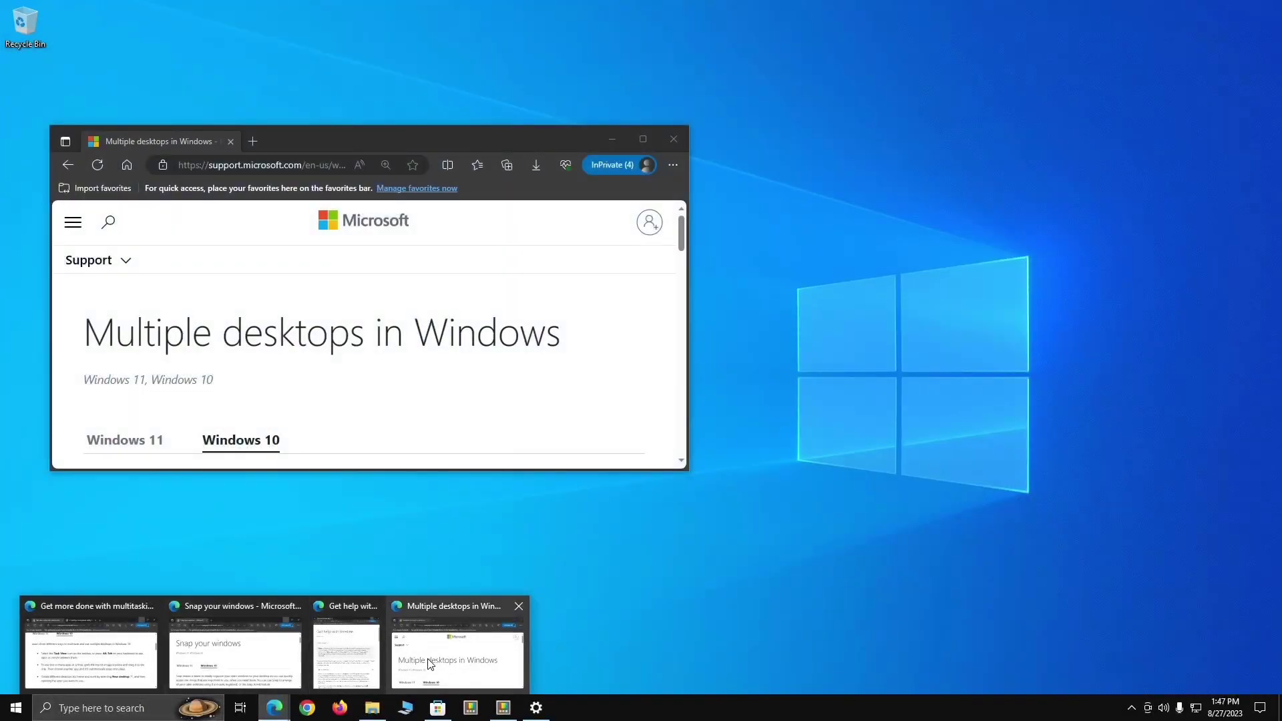
click(457, 654)
scroll(710, 386, down, 1)
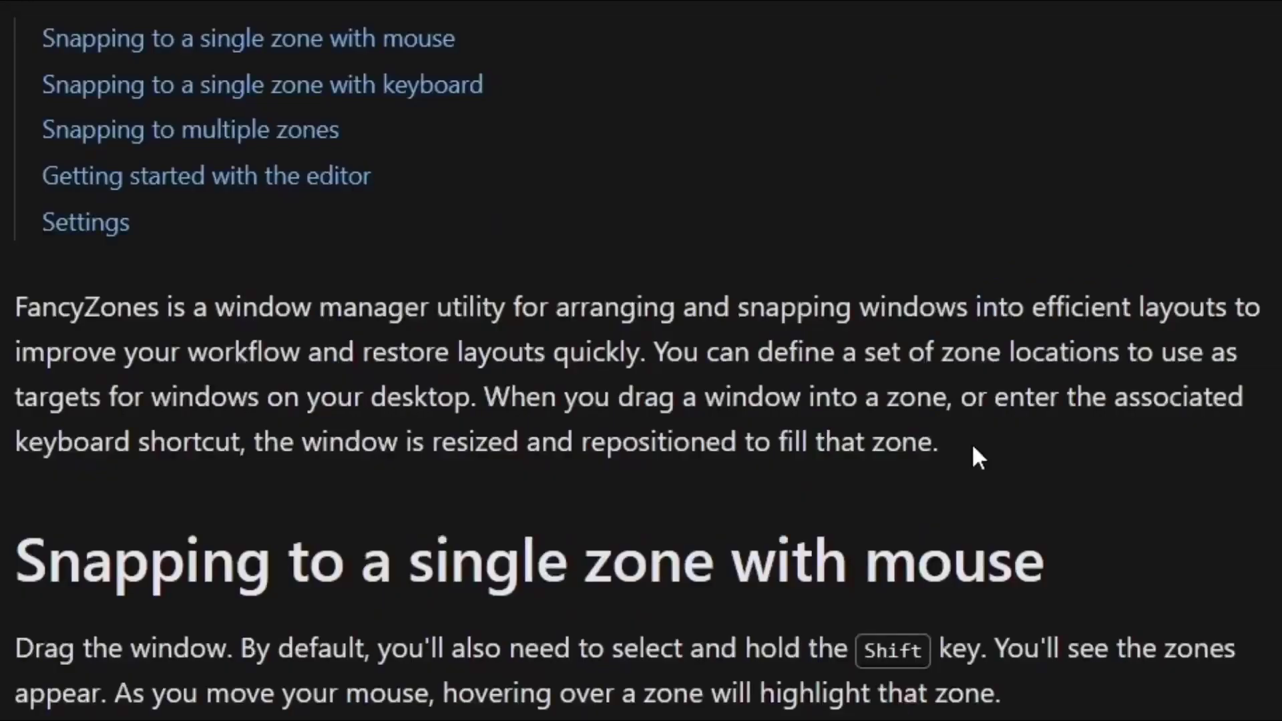
drag(971, 443, 2, 314)
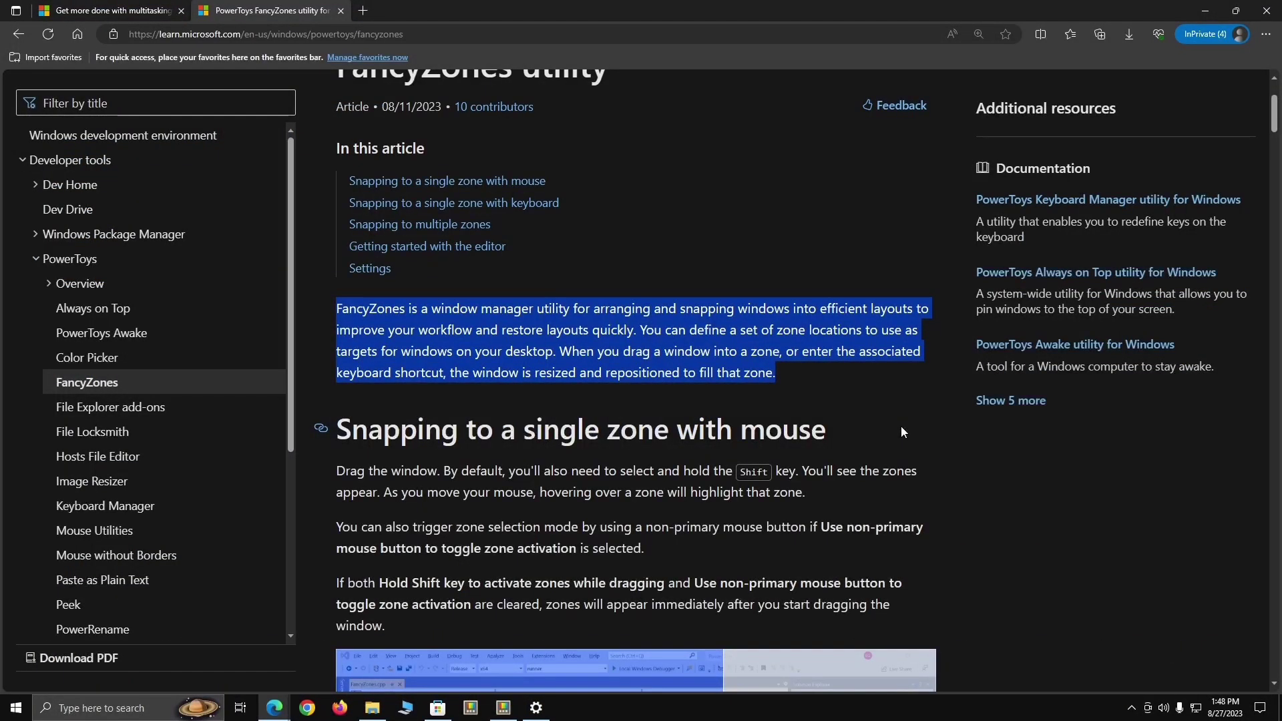
Step: Examine the FancyZones article's sections on mouse and keyboard snapping, multiple zones, shortcut keys, opening the layout editor, and choosing a layout
scroll(1202, 567, down, 3)
scroll(902, 427, down, 6)
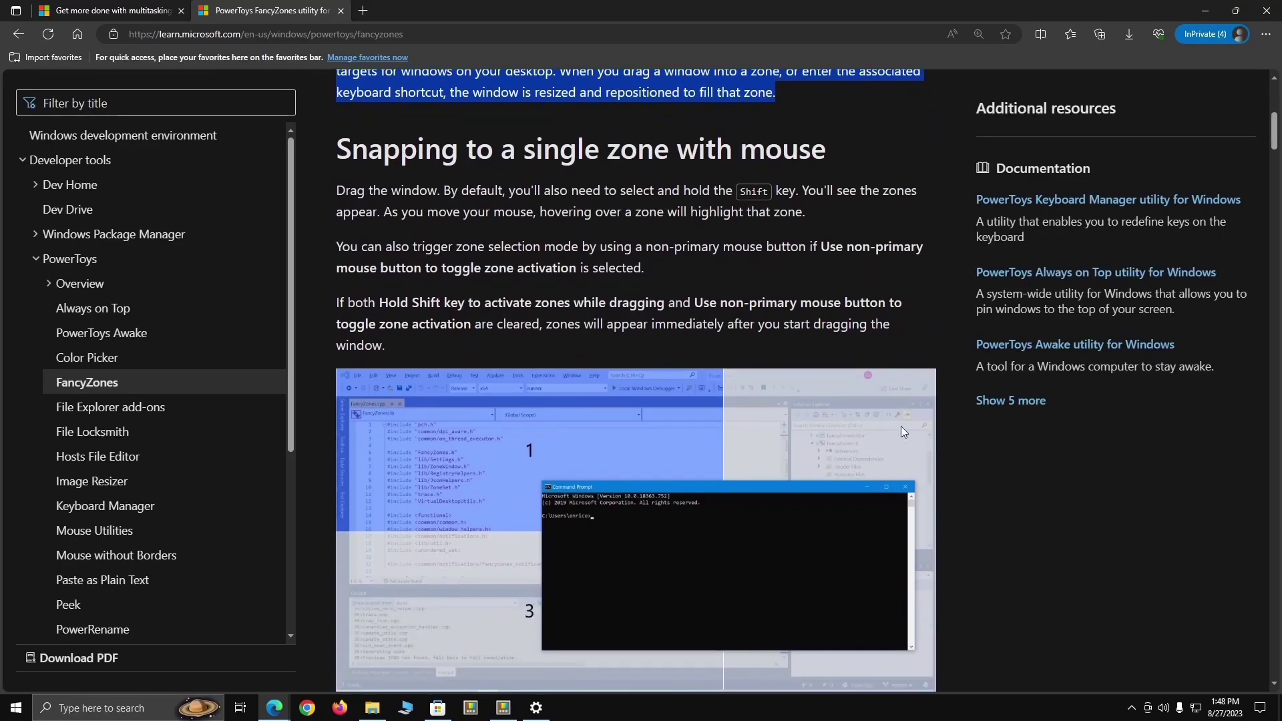
scroll(902, 426, down, 12)
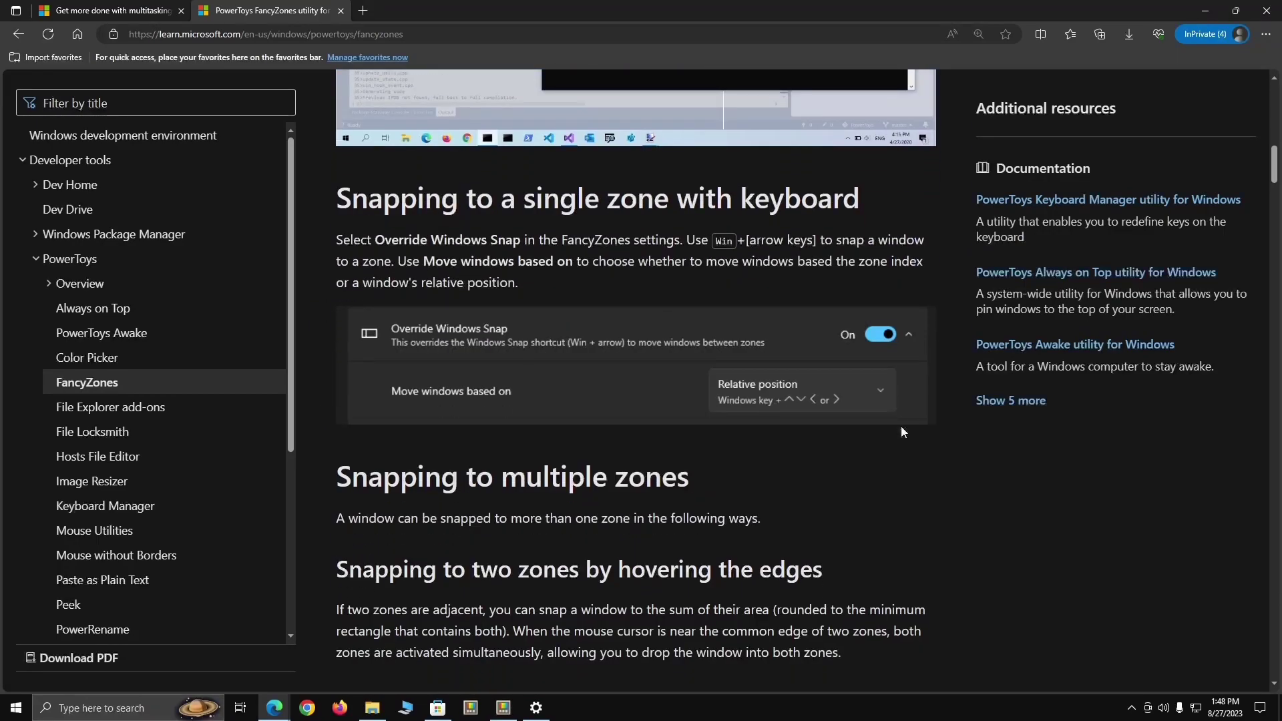
scroll(902, 427, down, 7)
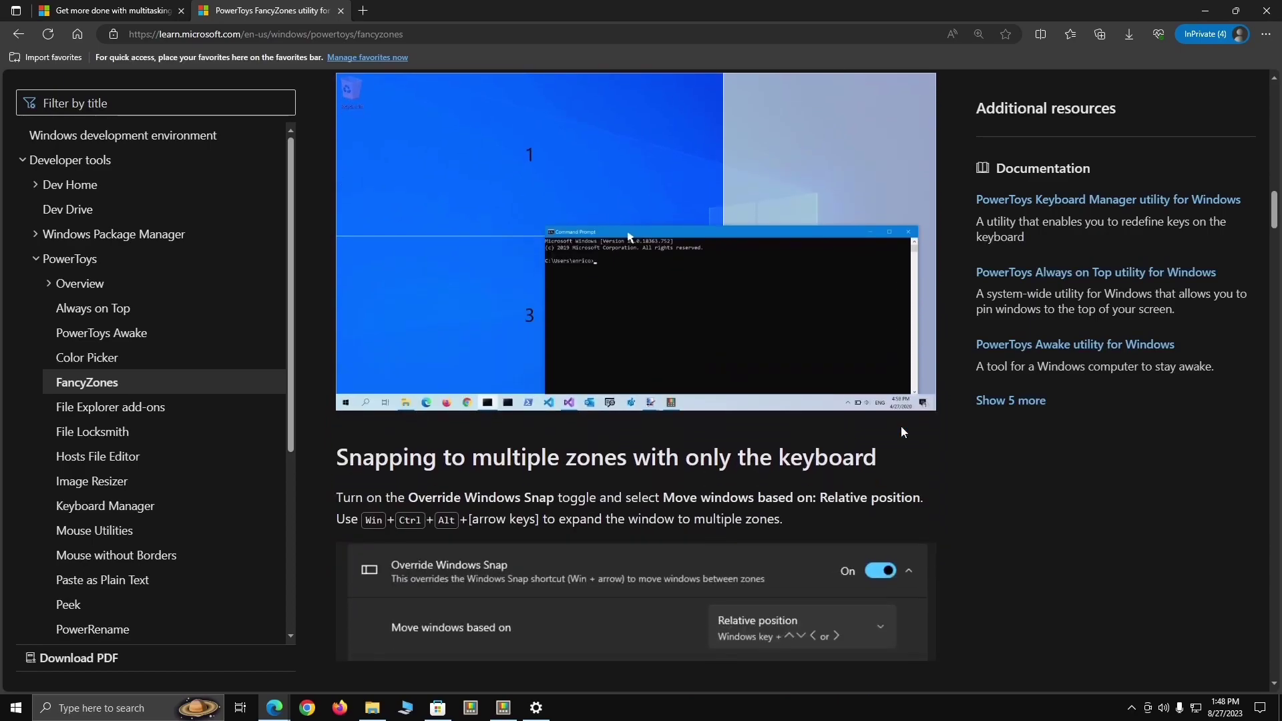
scroll(901, 428, down, 12)
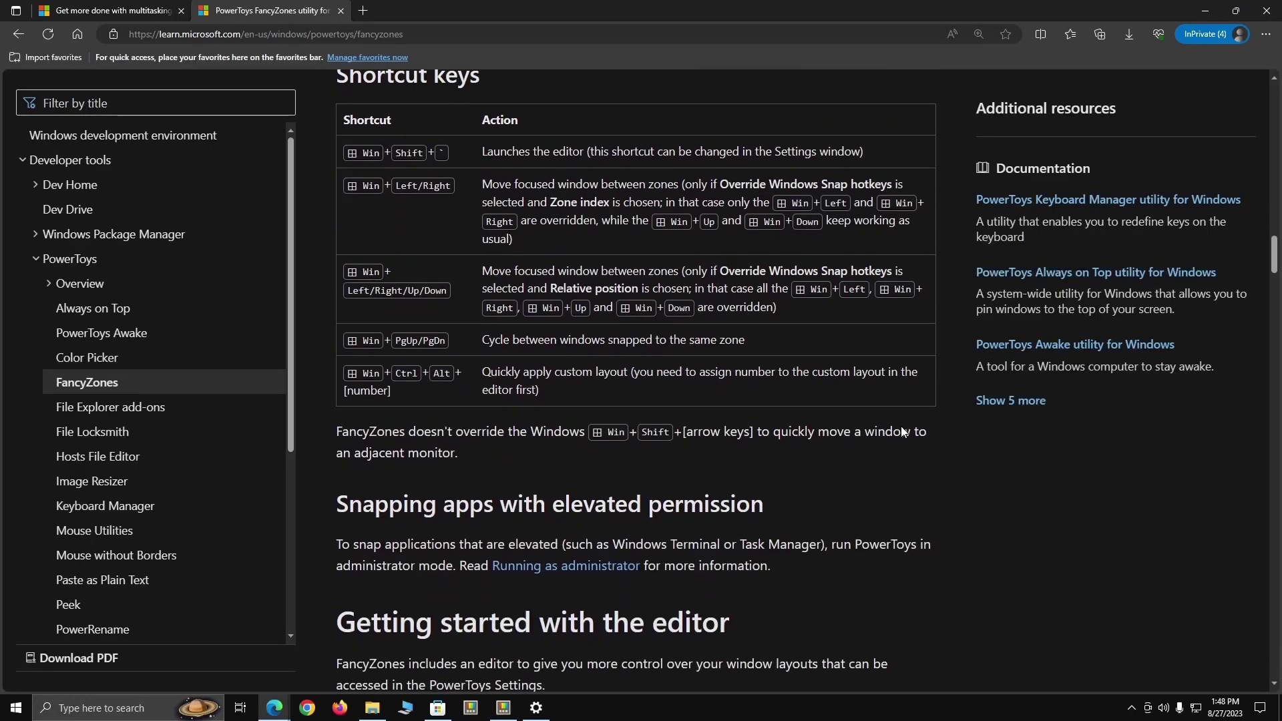
scroll(902, 427, down, 7)
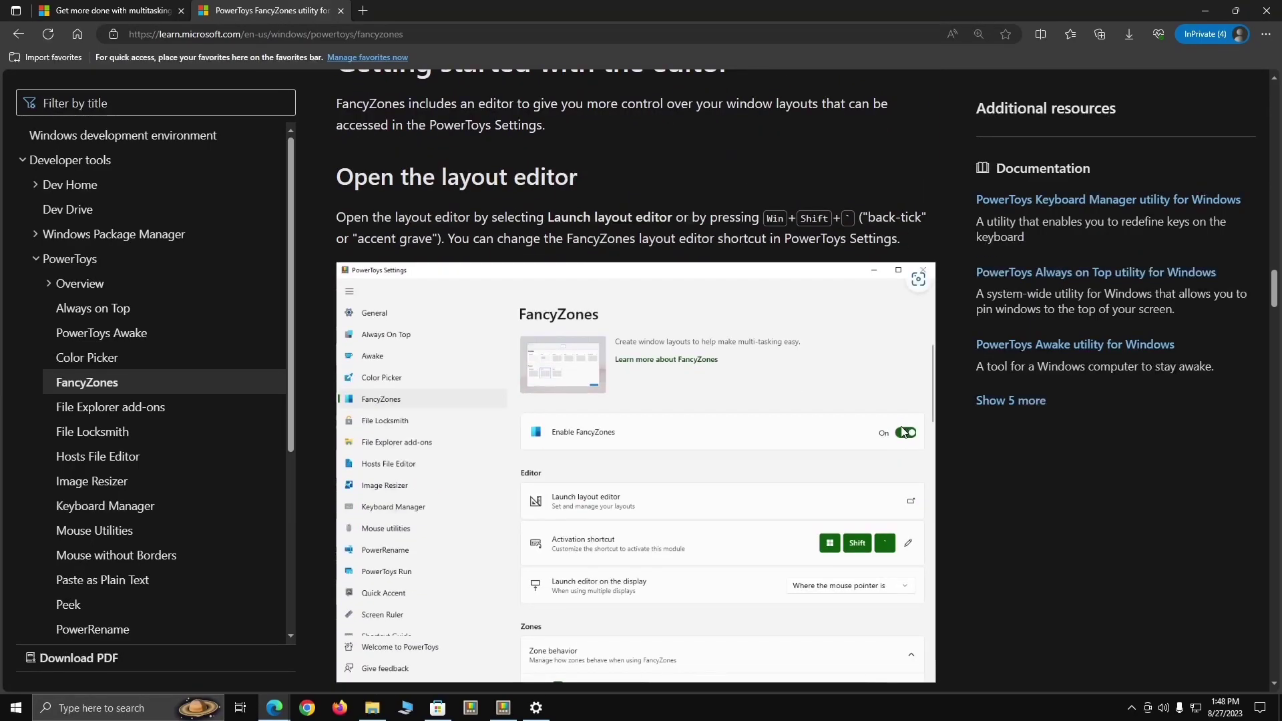
scroll(902, 431, down, 2)
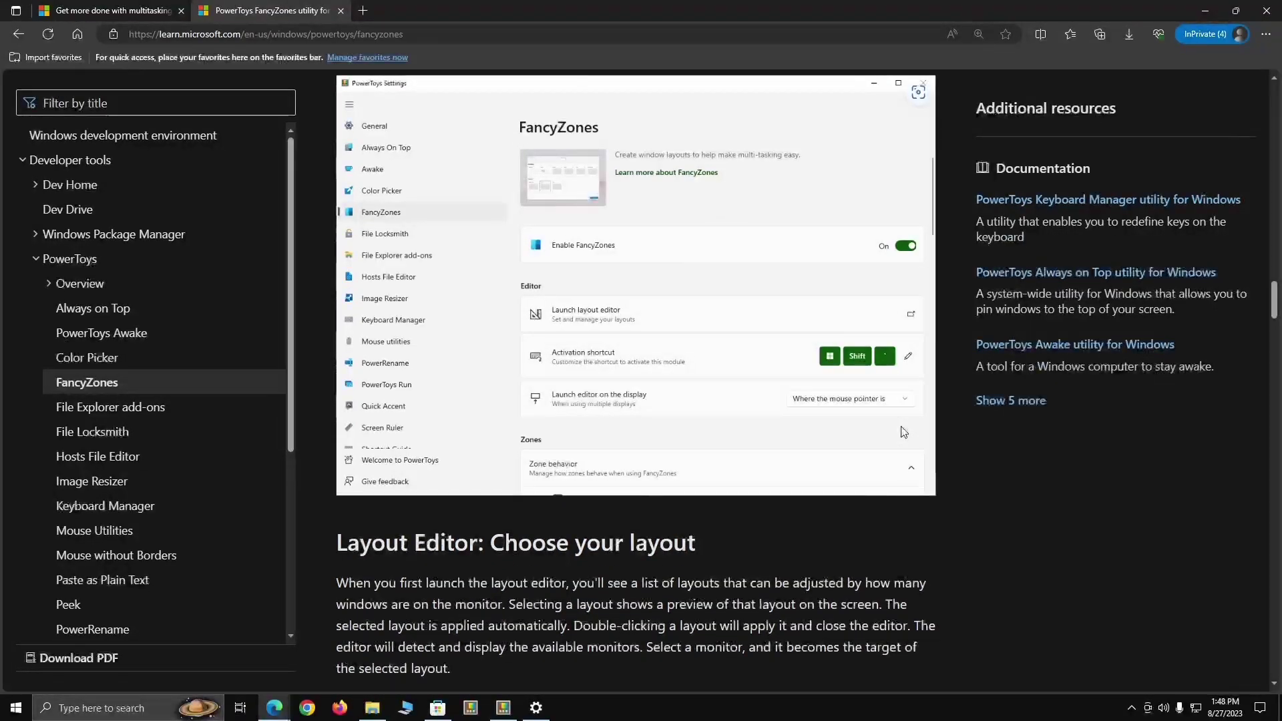
scroll(903, 431, down, 3)
scroll(903, 432, up, 4)
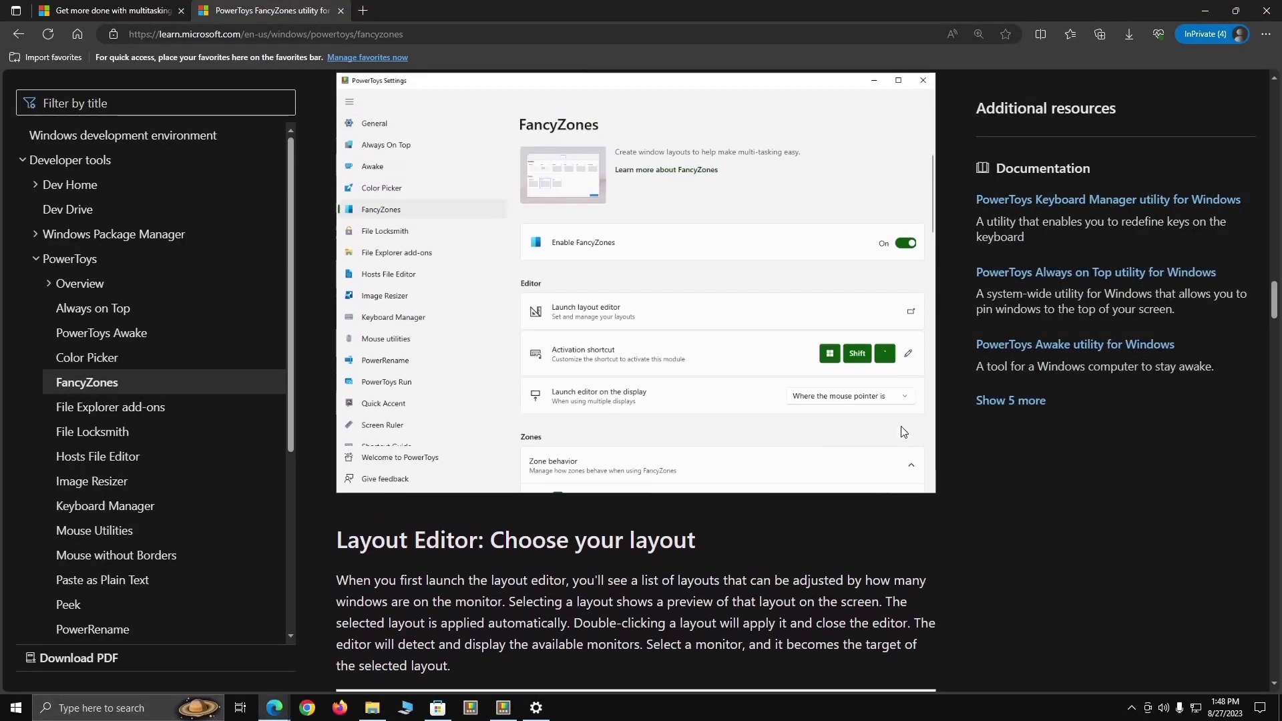
scroll(902, 432, down, 4)
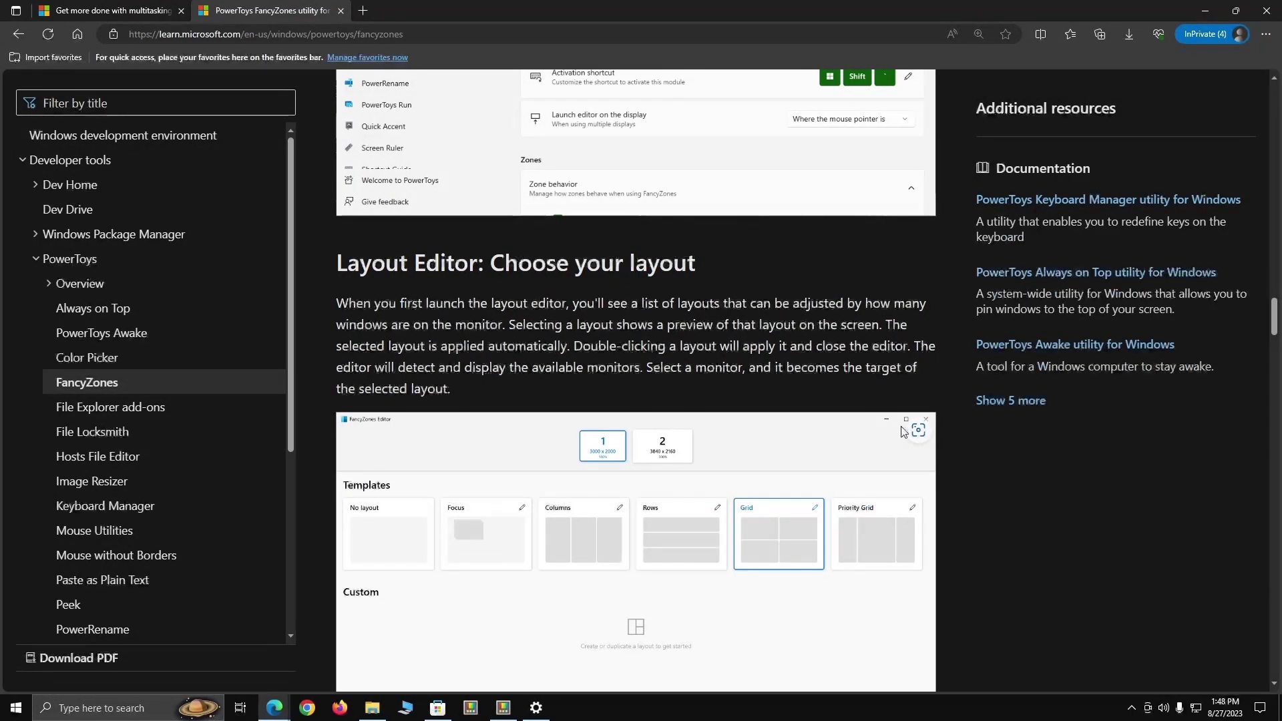
scroll(903, 432, down, 2)
scroll(900, 426, down, 2)
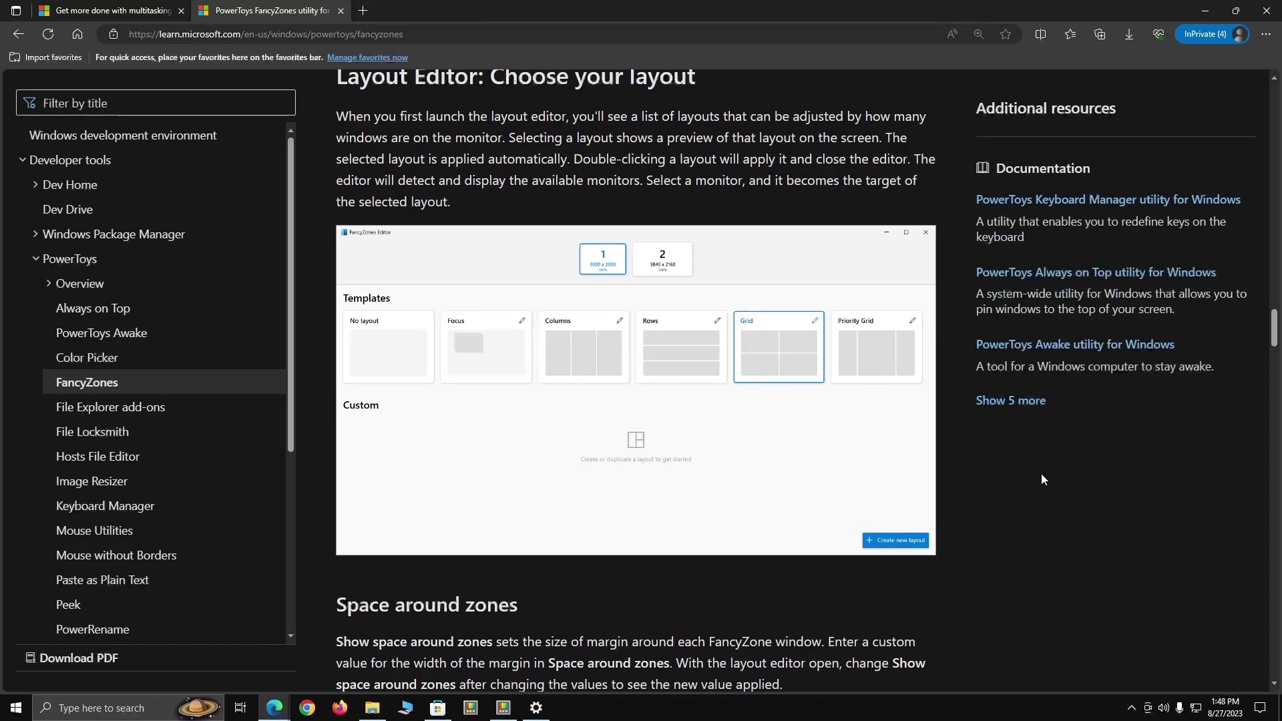
Step: Return to the FancyZones page in PowerToys Settings, and minimize that window and the browser window to clear the desktop
click(504, 708)
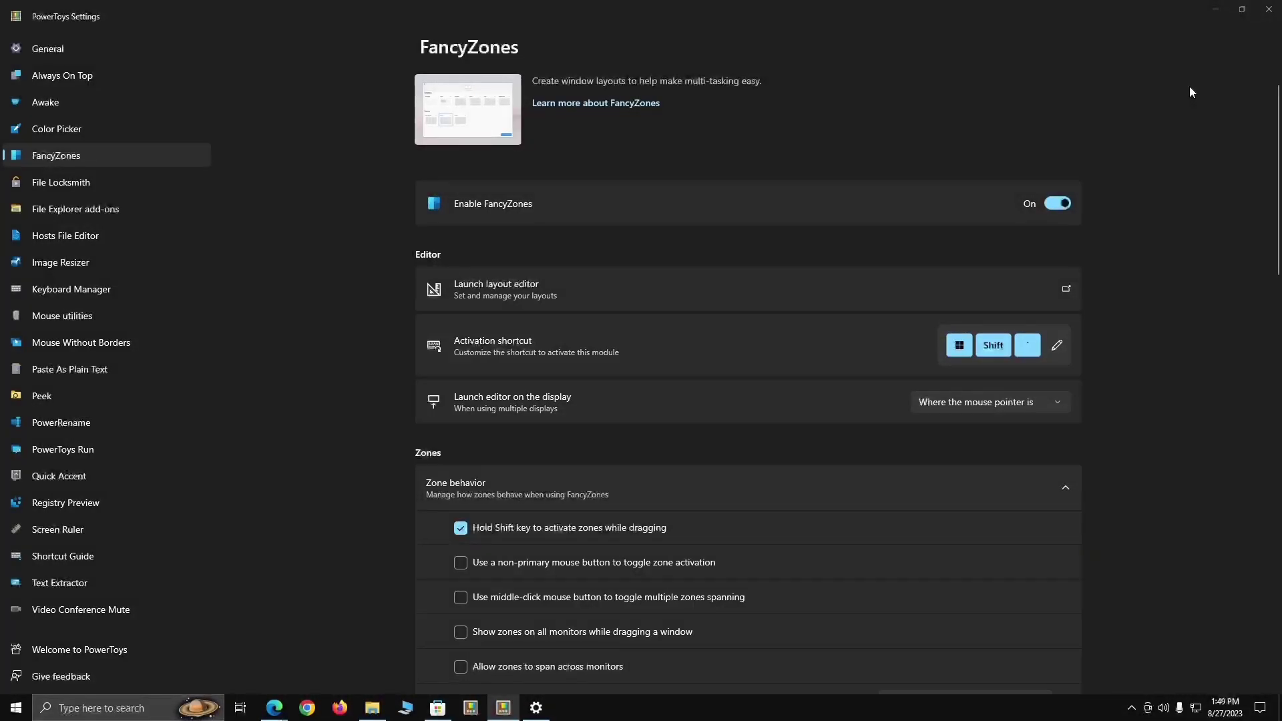
click(1216, 15)
click(1206, 12)
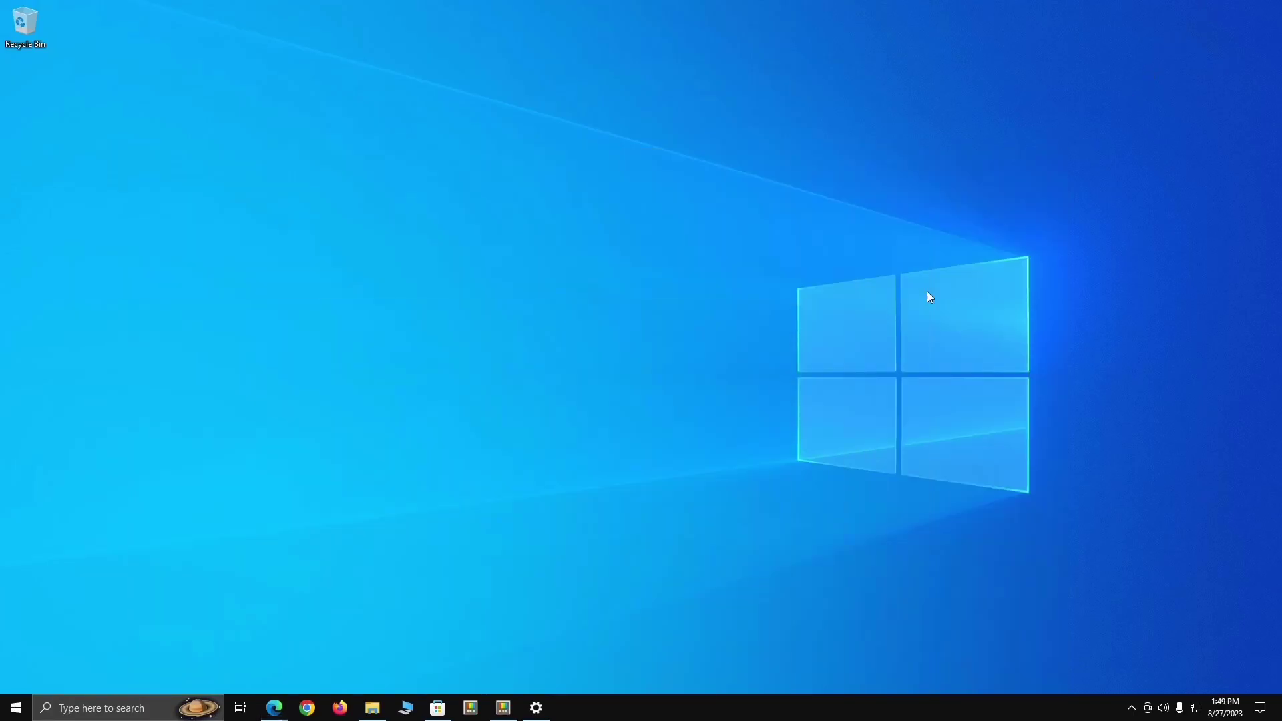
Step: Bring up the Windows Settings window with the Multitasking page and maximize it
click(536, 708)
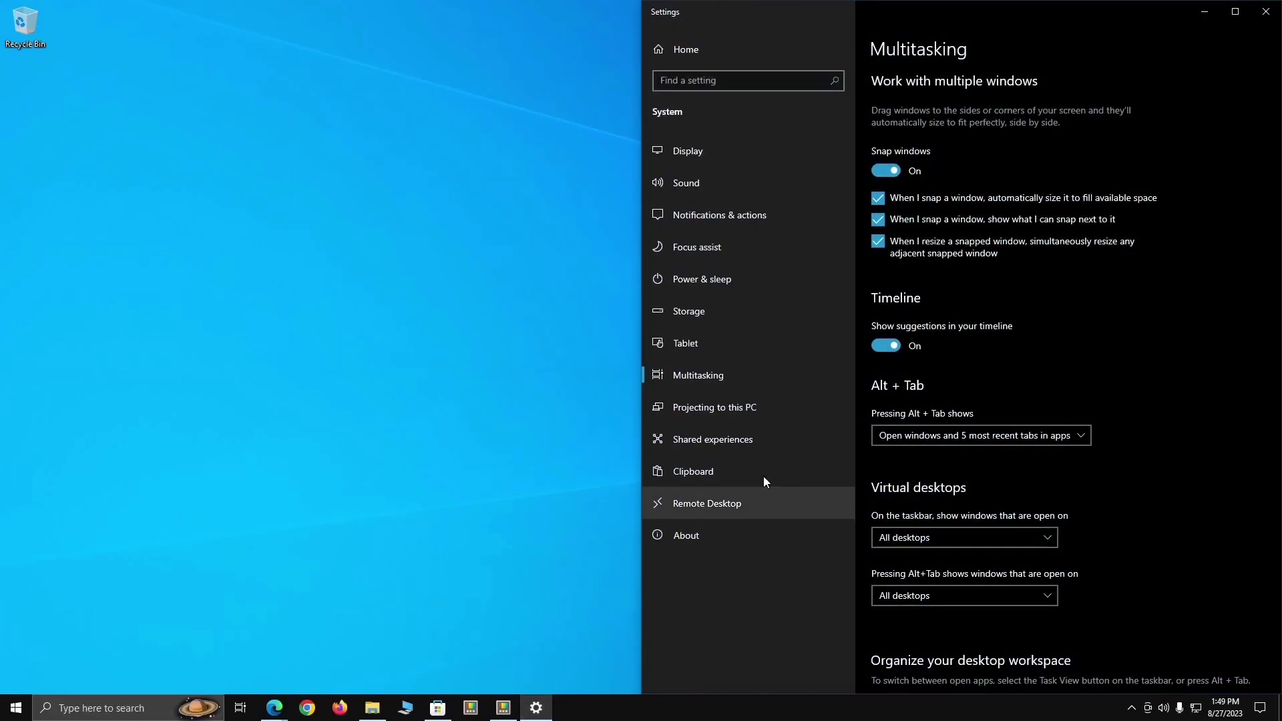
click(1236, 13)
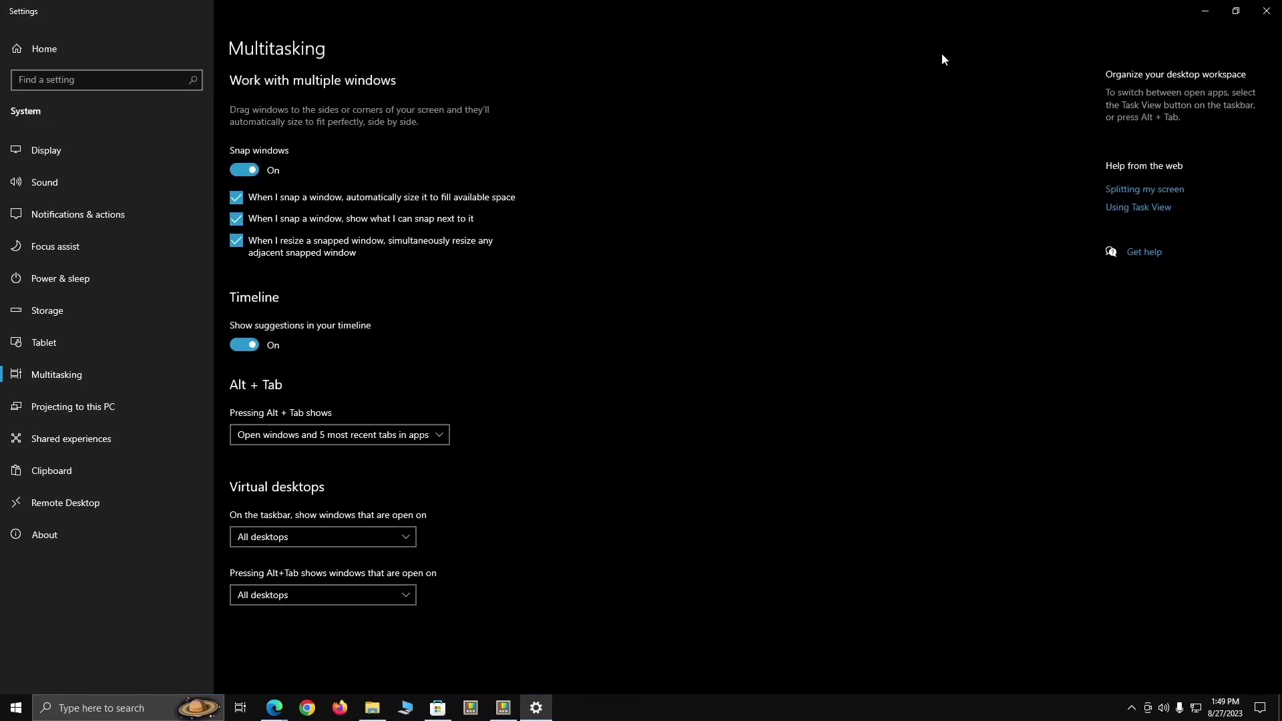